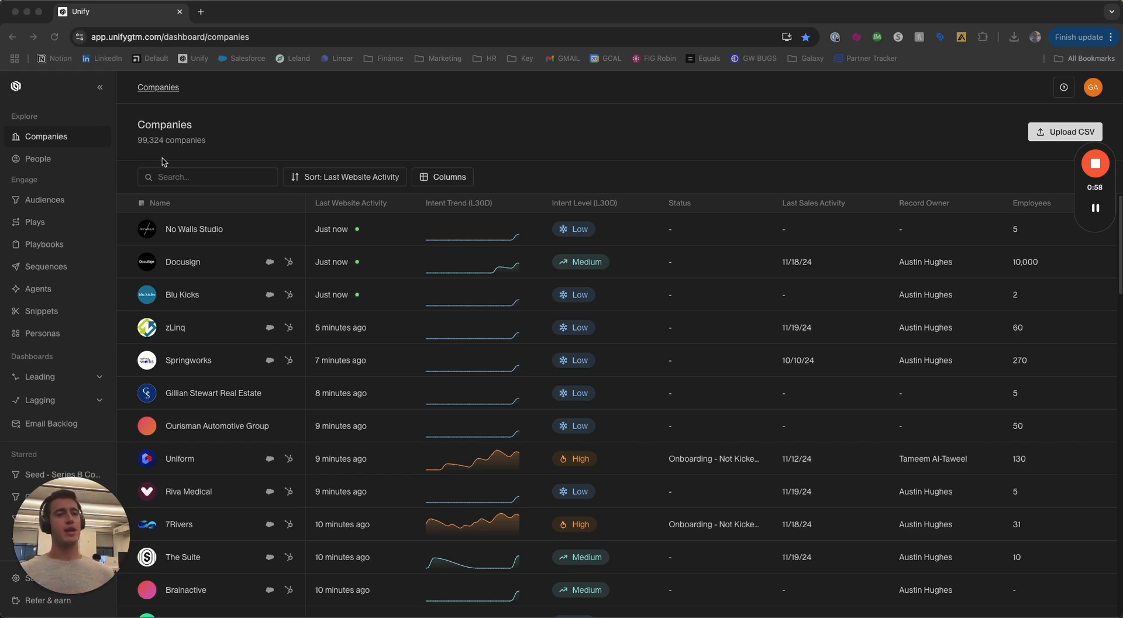
pyautogui.moveTo(89, 556)
pyautogui.moveTo(89, 555); pyautogui.dragTo(1057, 489)
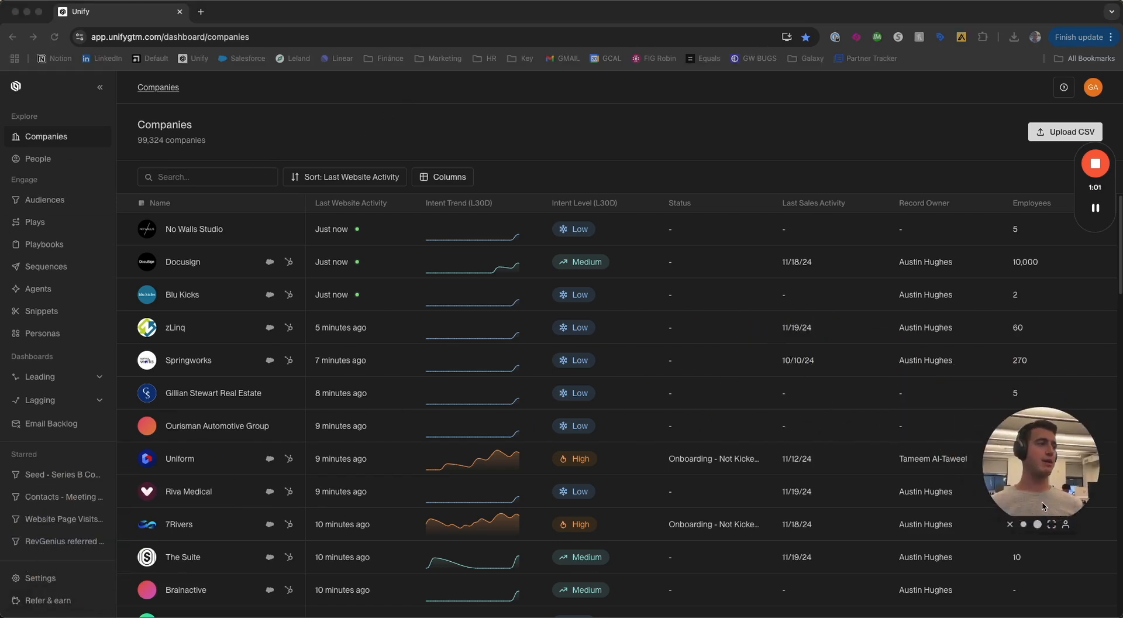
# - Start a new play from the Plays page and browse the quick templates on offer
pyautogui.click(51, 227)
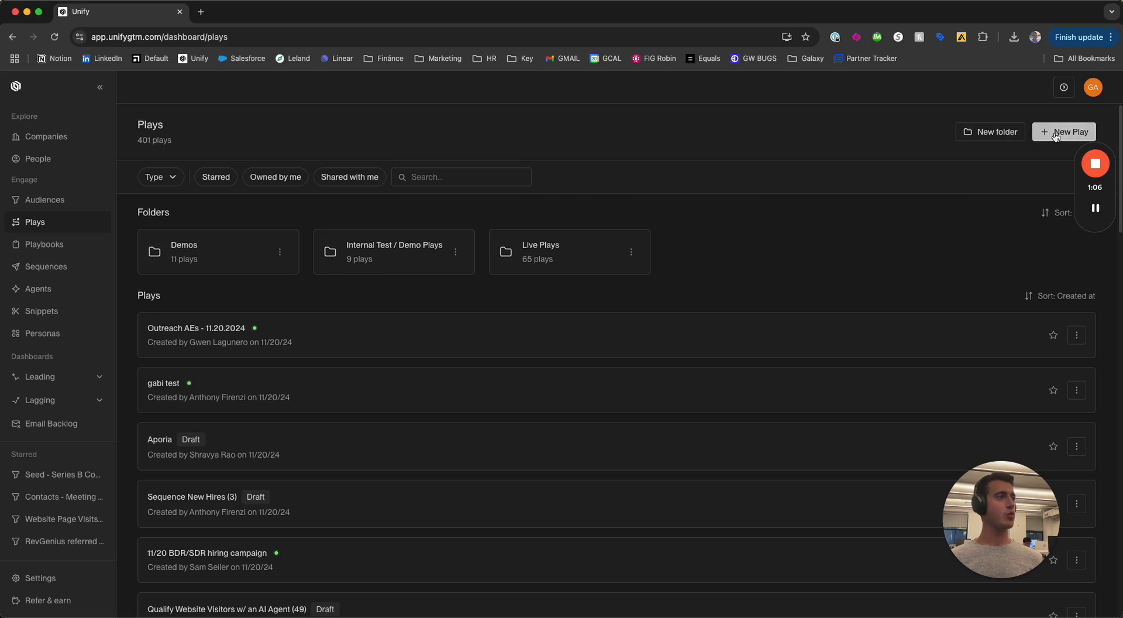
pyautogui.click(1056, 135)
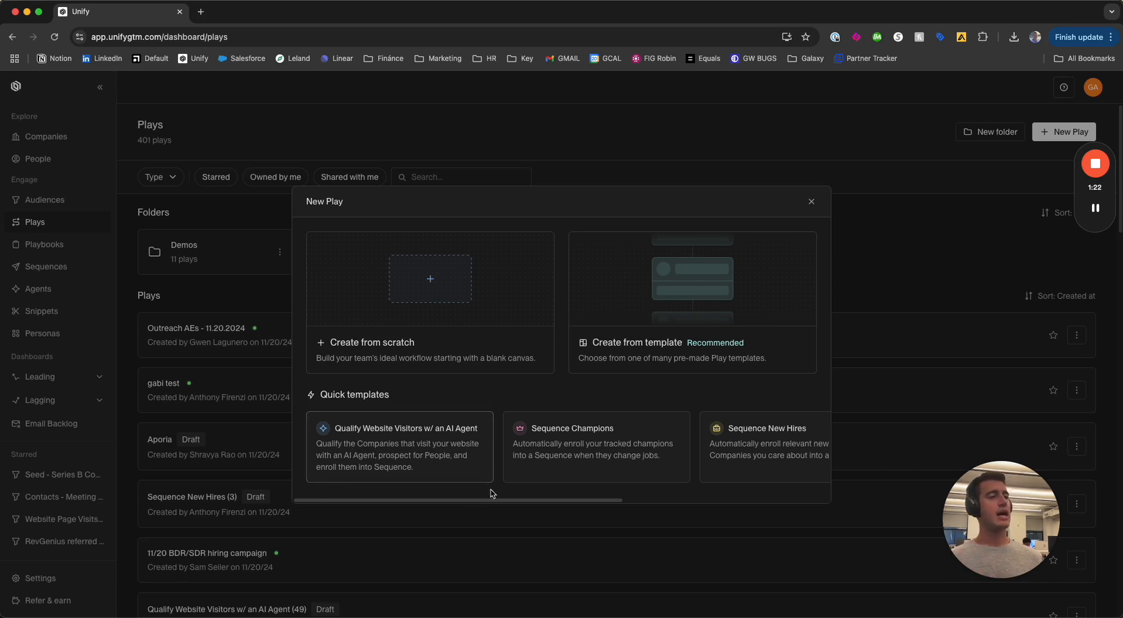
pyautogui.moveTo(434, 502); pyautogui.dragTo(518, 502)
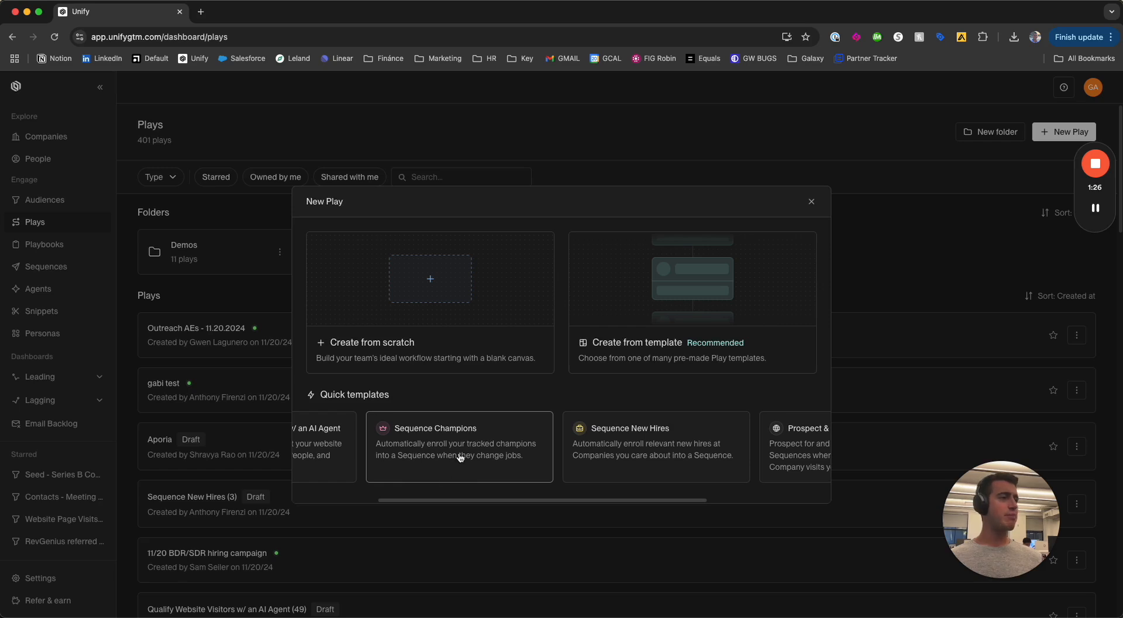
pyautogui.moveTo(519, 504); pyautogui.dragTo(589, 500)
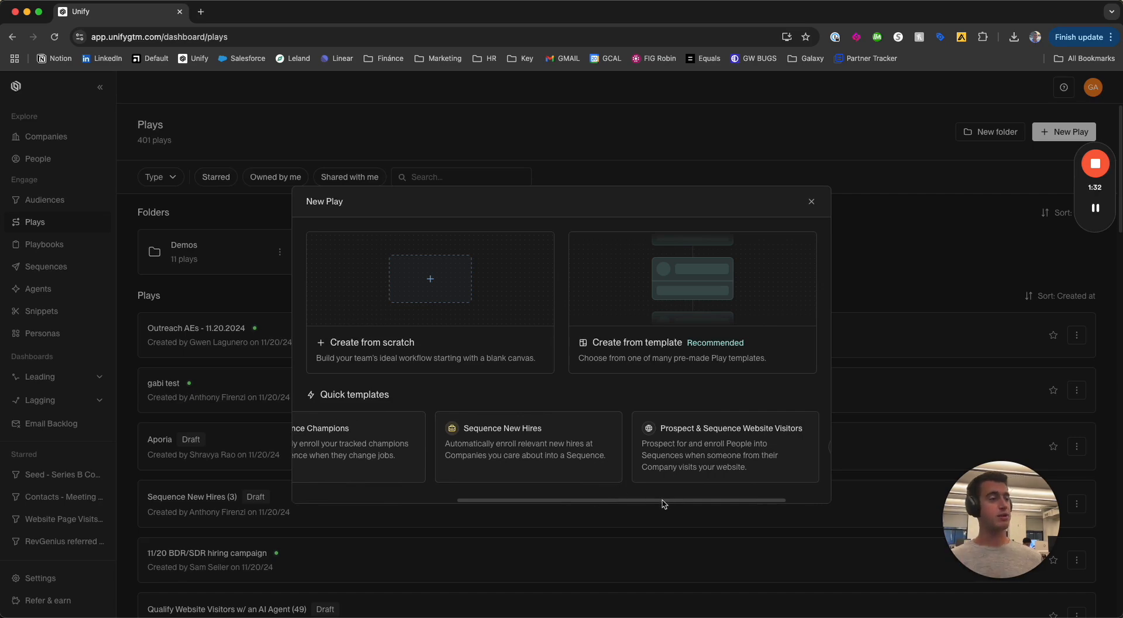
pyautogui.moveTo(726, 502); pyautogui.dragTo(769, 504)
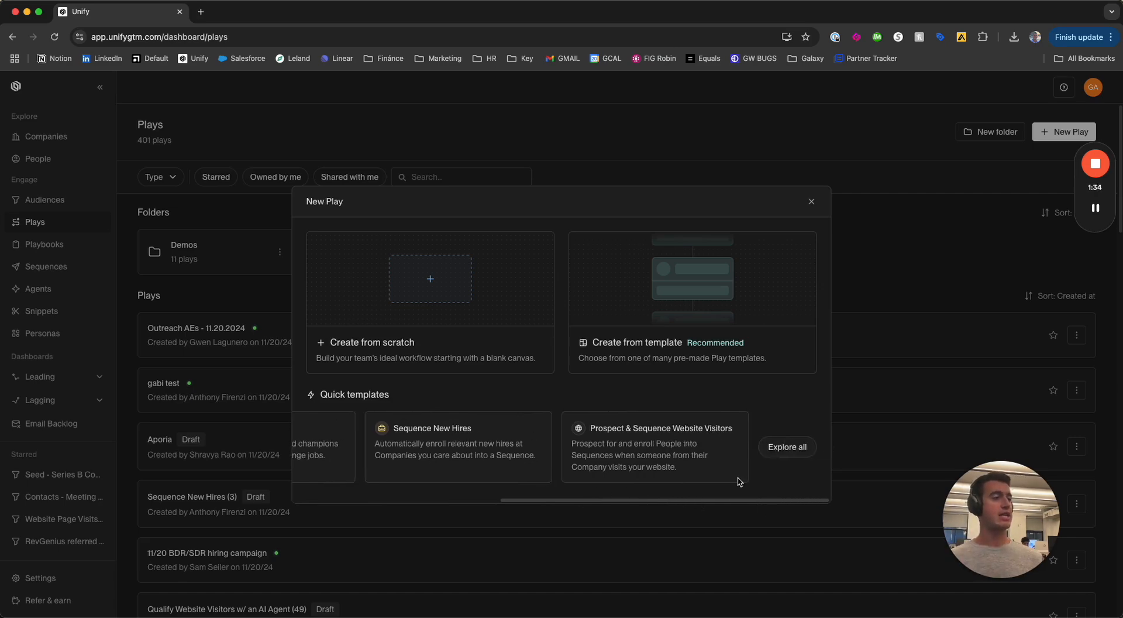
# - Open the full collection of play templates and look through all of them
pyautogui.click(787, 447)
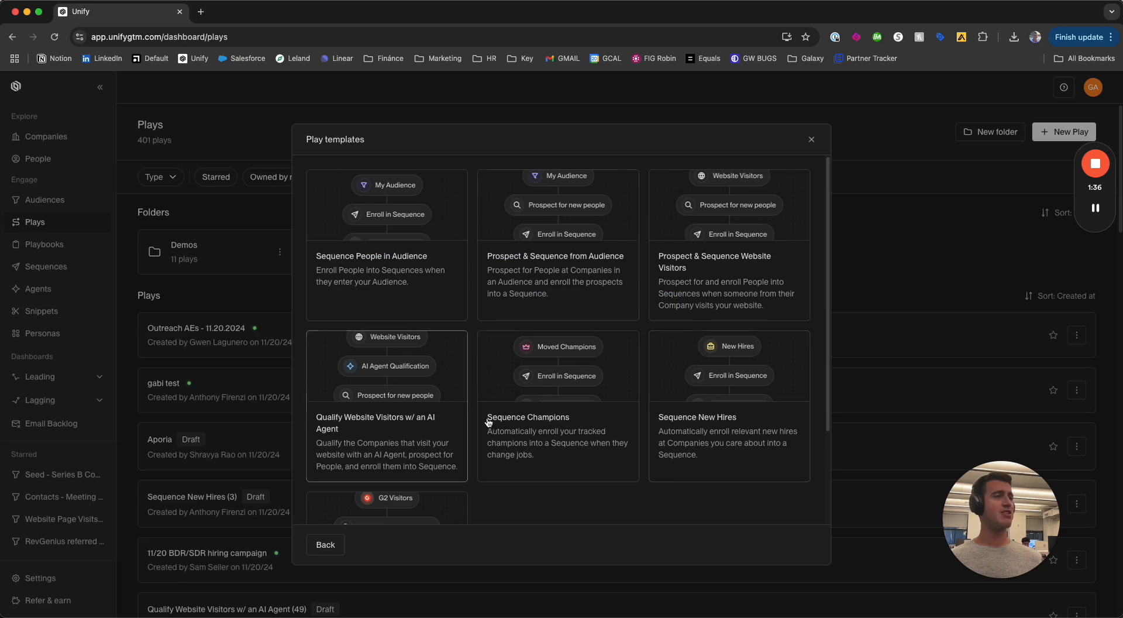
pyautogui.scroll(-3, 546, 412)
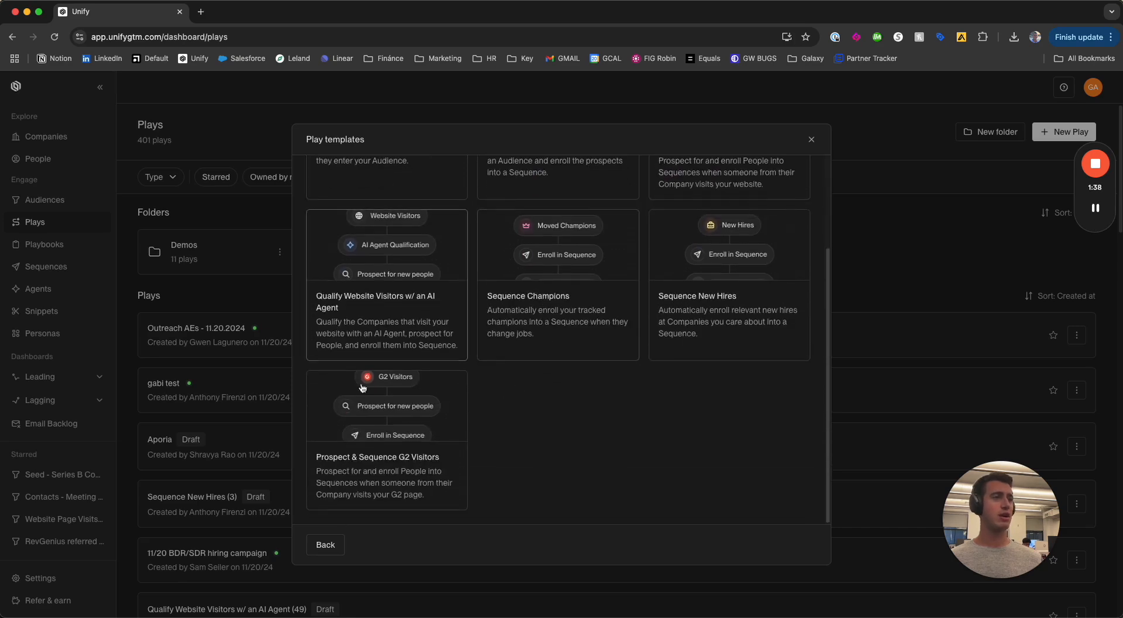
pyautogui.scroll(-1, 500, 418)
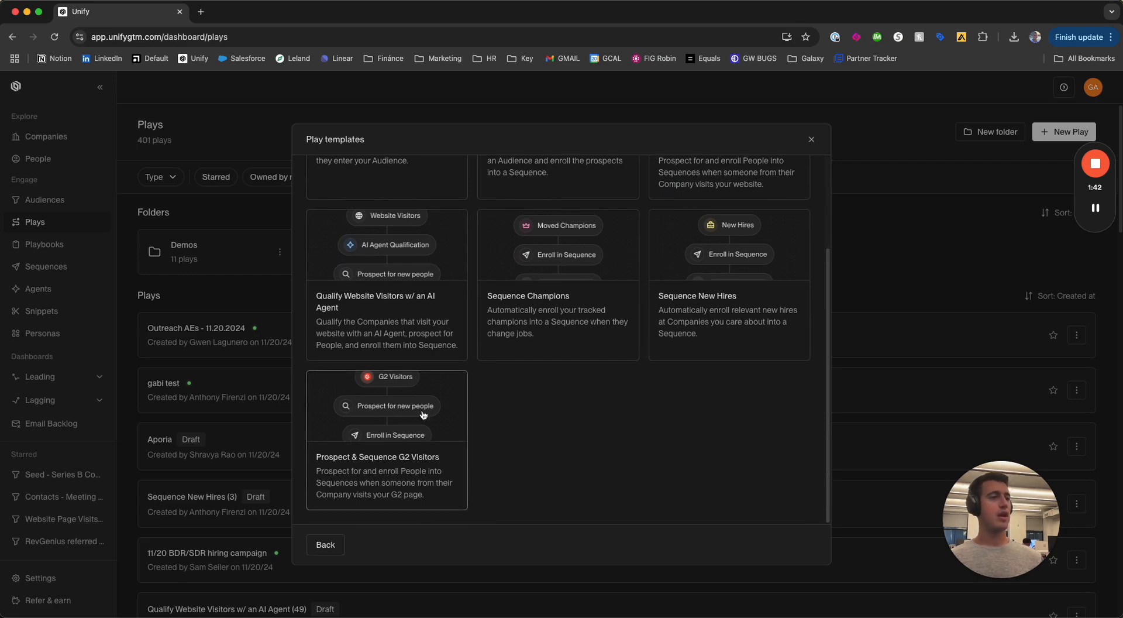
pyautogui.scroll(4, 405, 437)
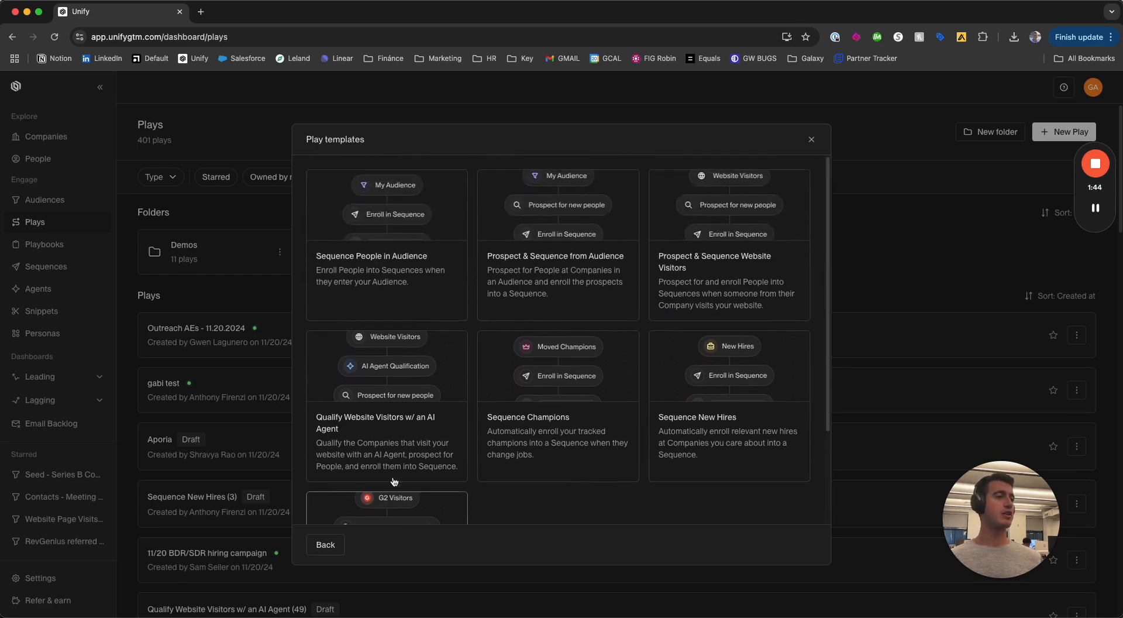
# - Return to the new play options and create a play from the Qualify Website Visitors w/ an AI Agent template
pyautogui.click(334, 544)
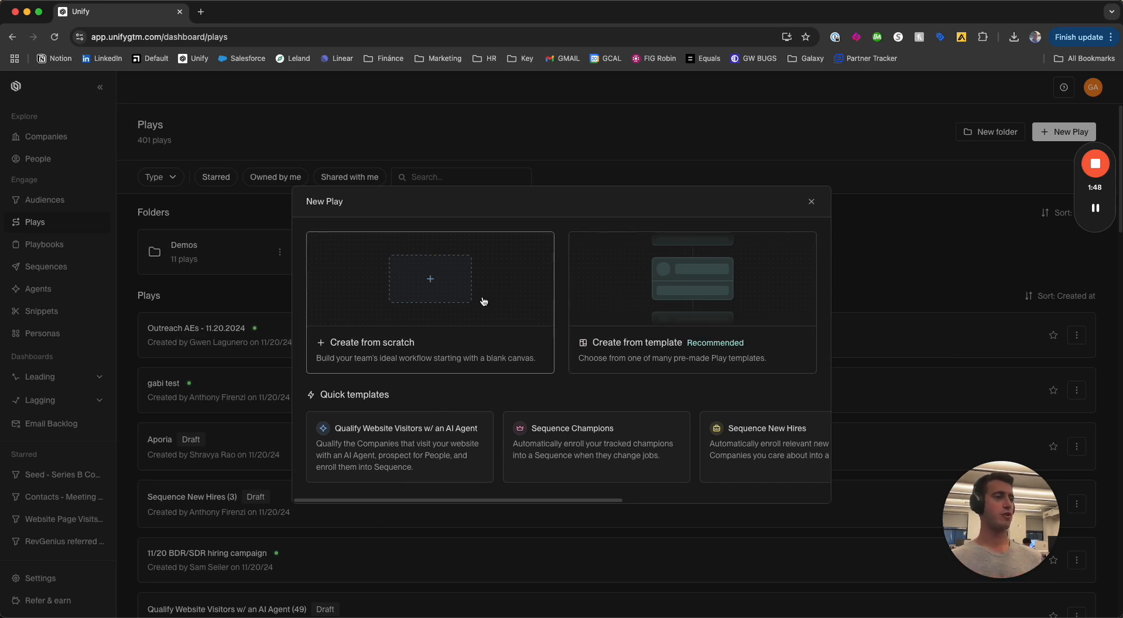
pyautogui.click(444, 455)
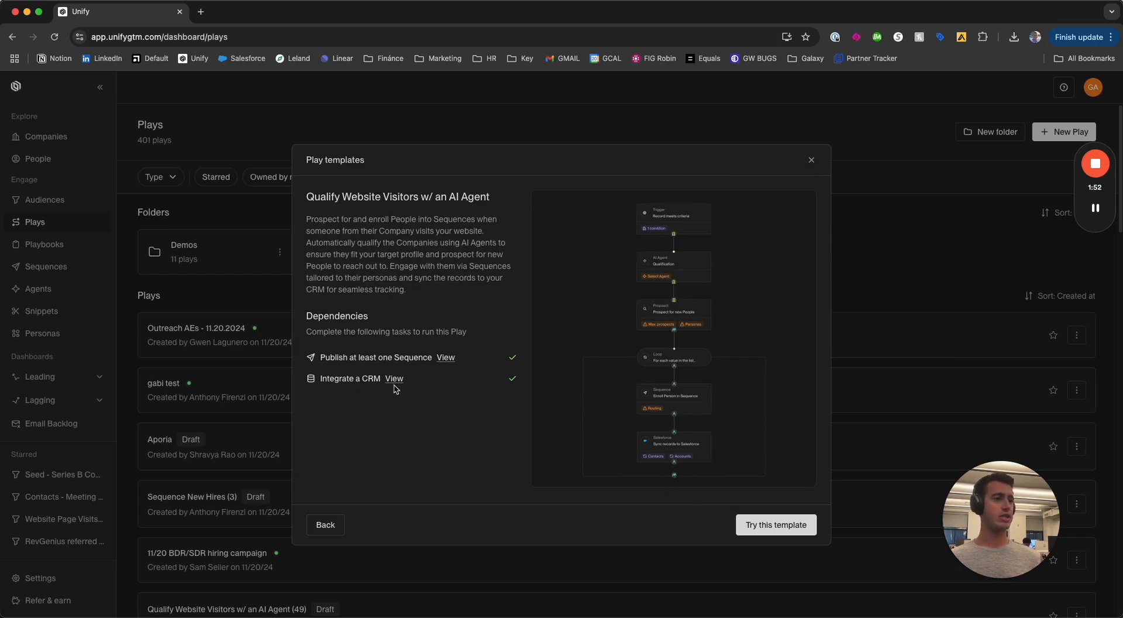
pyautogui.click(772, 524)
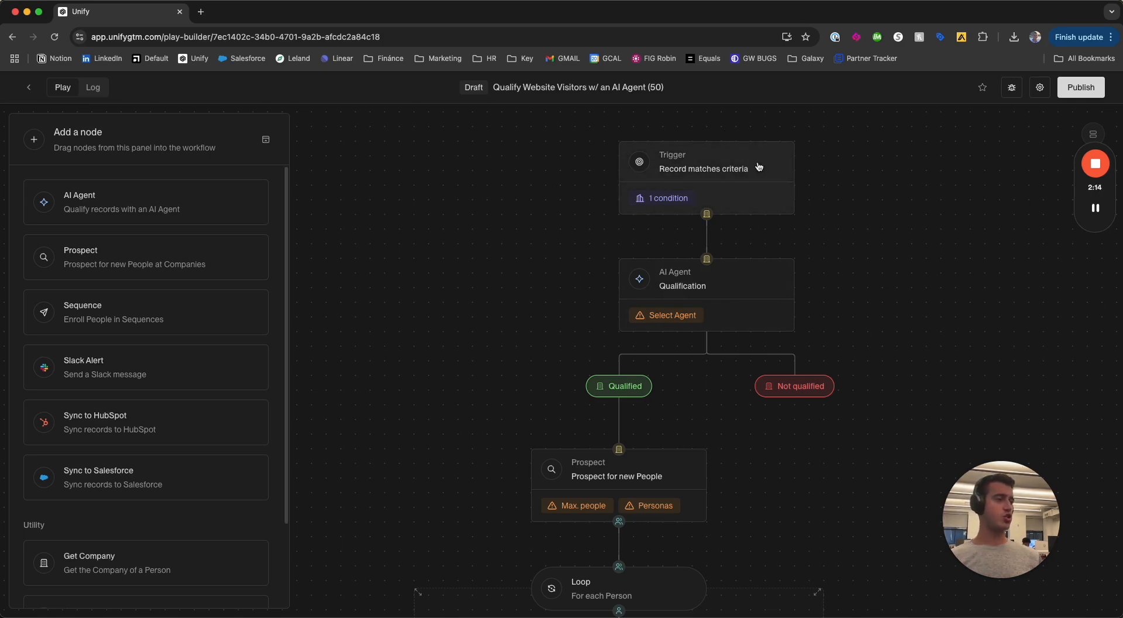
# - Examine the template's workflow from the trigger through qualification, prospecting, sequence enrollment and Salesforce sync, and return to the plays list
pyautogui.scroll(-2, 682, 196)
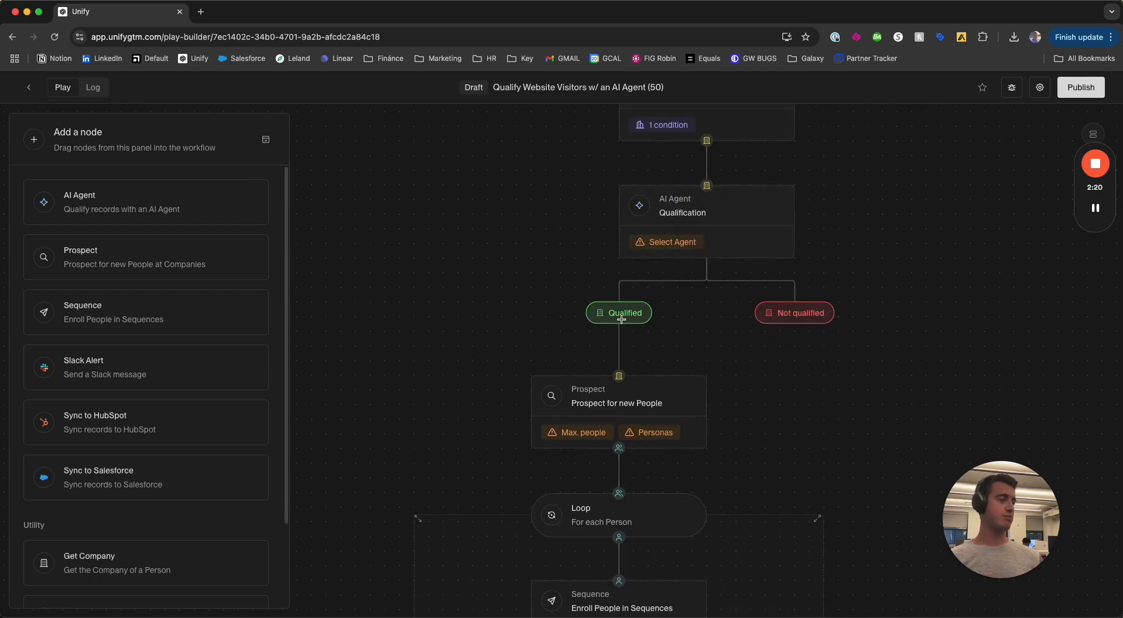
pyautogui.scroll(1, 649, 342)
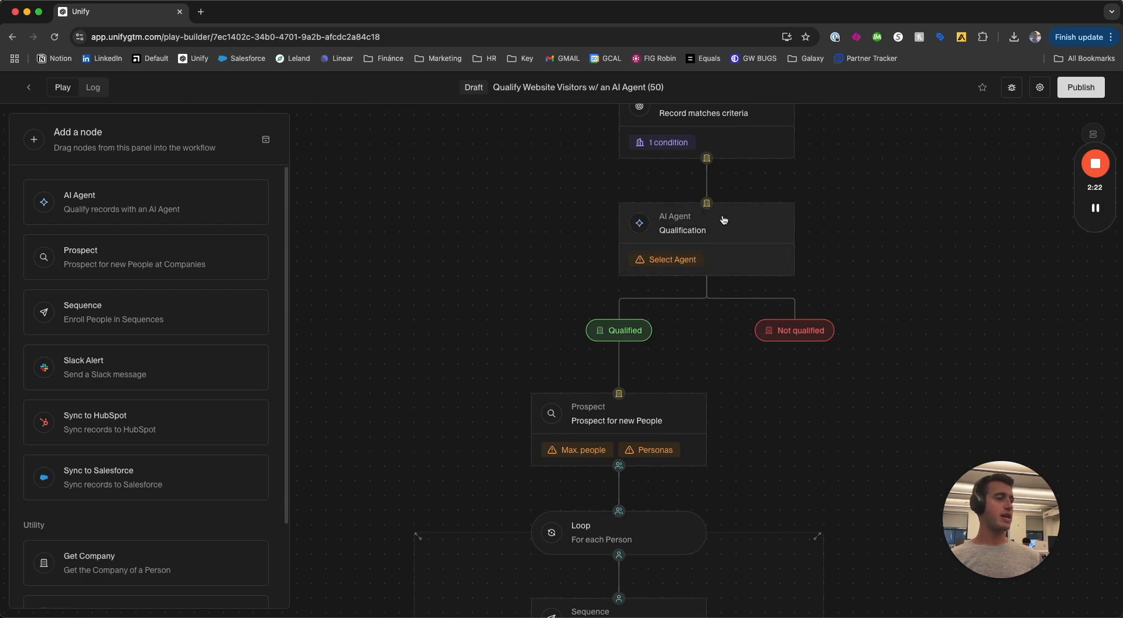
pyautogui.scroll(-1, 719, 257)
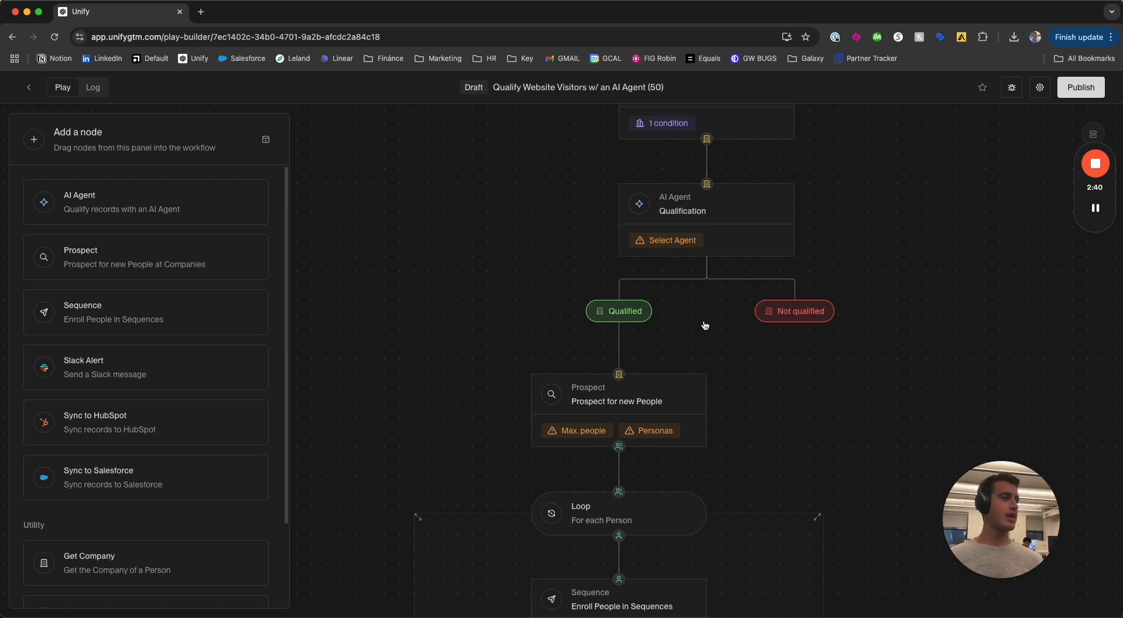
pyautogui.scroll(-1, 636, 350)
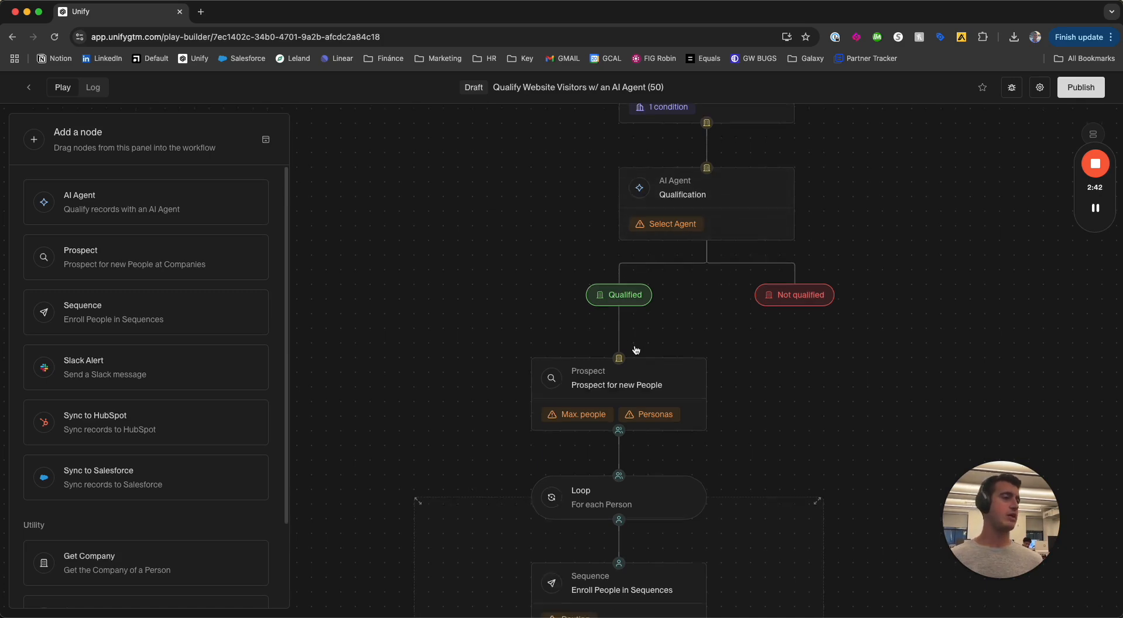
pyautogui.scroll(-3, 638, 350)
pyautogui.scroll(-3, 628, 281)
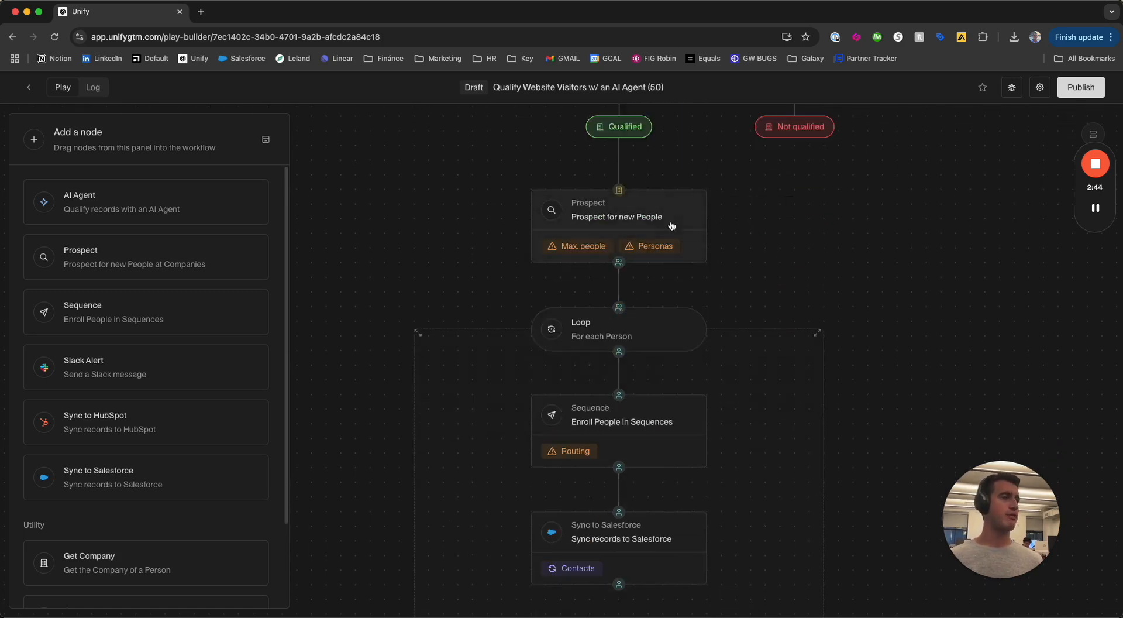
pyautogui.scroll(-1, 660, 239)
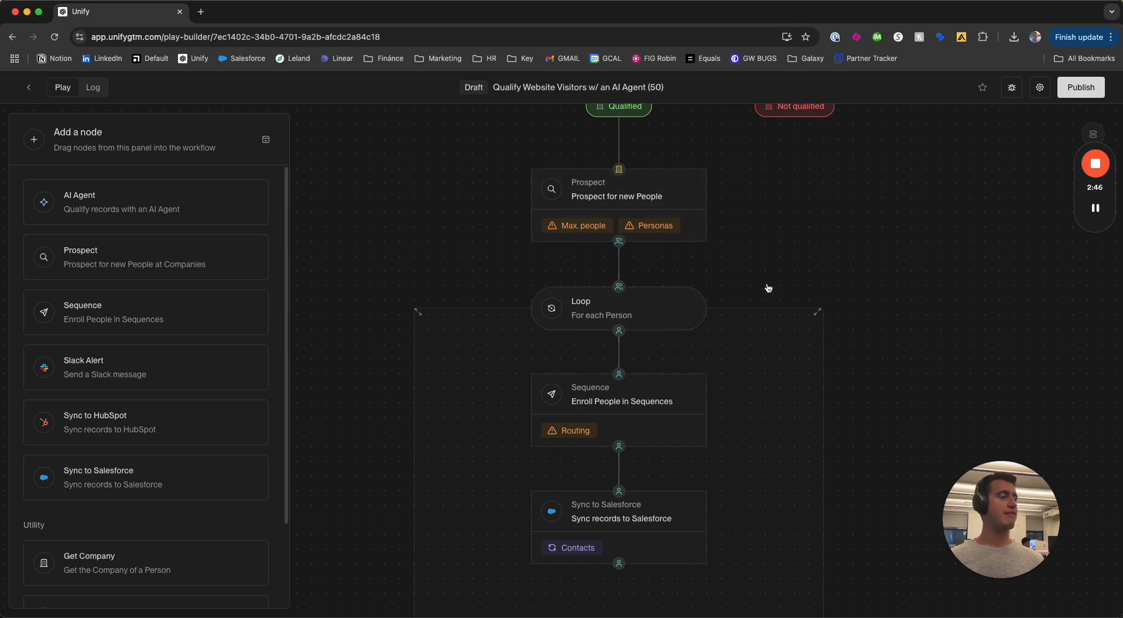
pyautogui.scroll(-1, 609, 281)
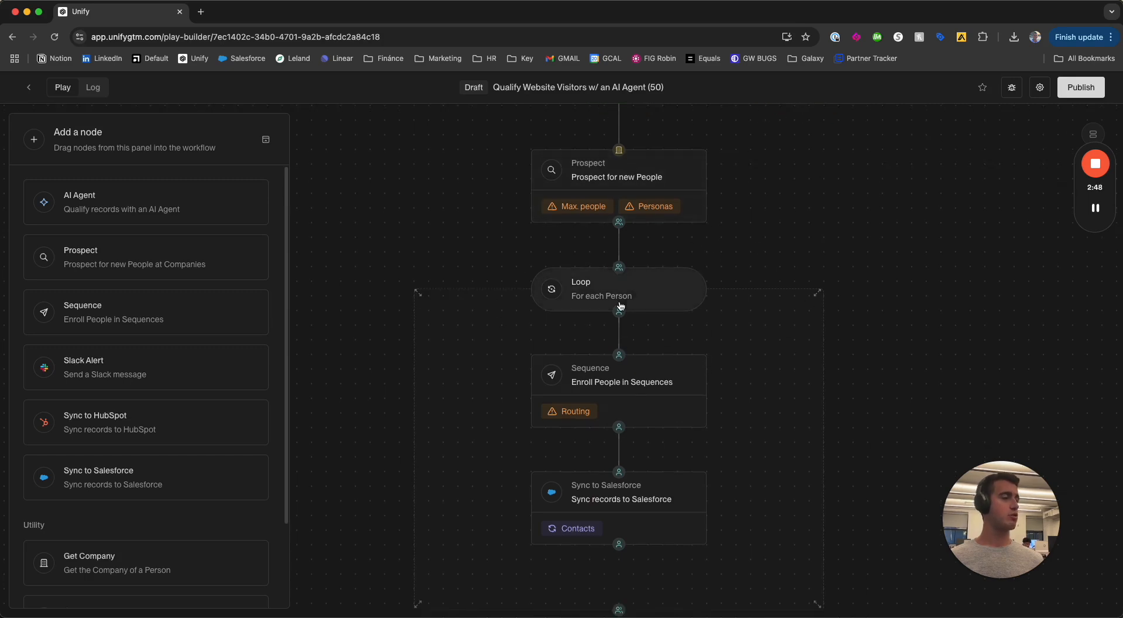
pyautogui.scroll(-5, 620, 305)
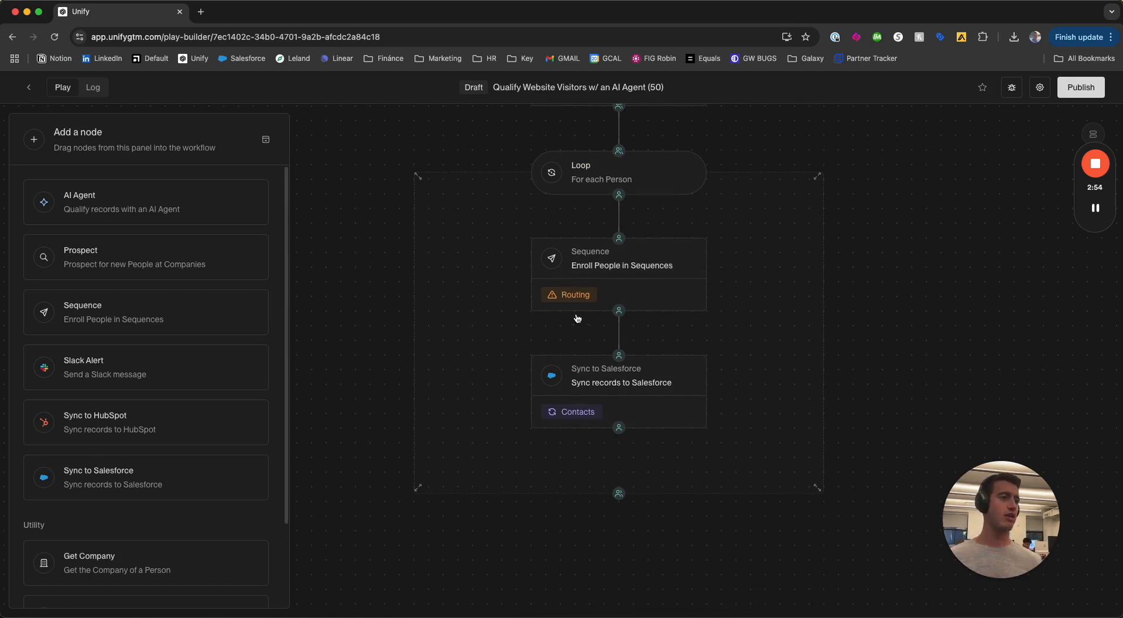
pyautogui.click(28, 88)
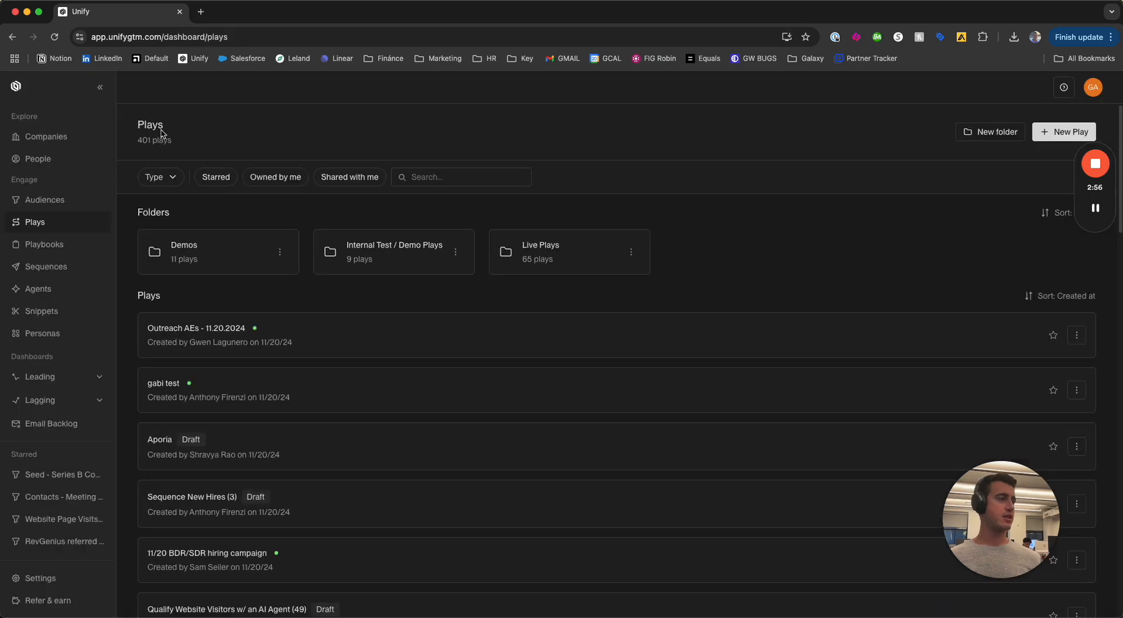
# - Create a new play from scratch, naming it with the owner's first name followed by Testr
pyautogui.click(1058, 135)
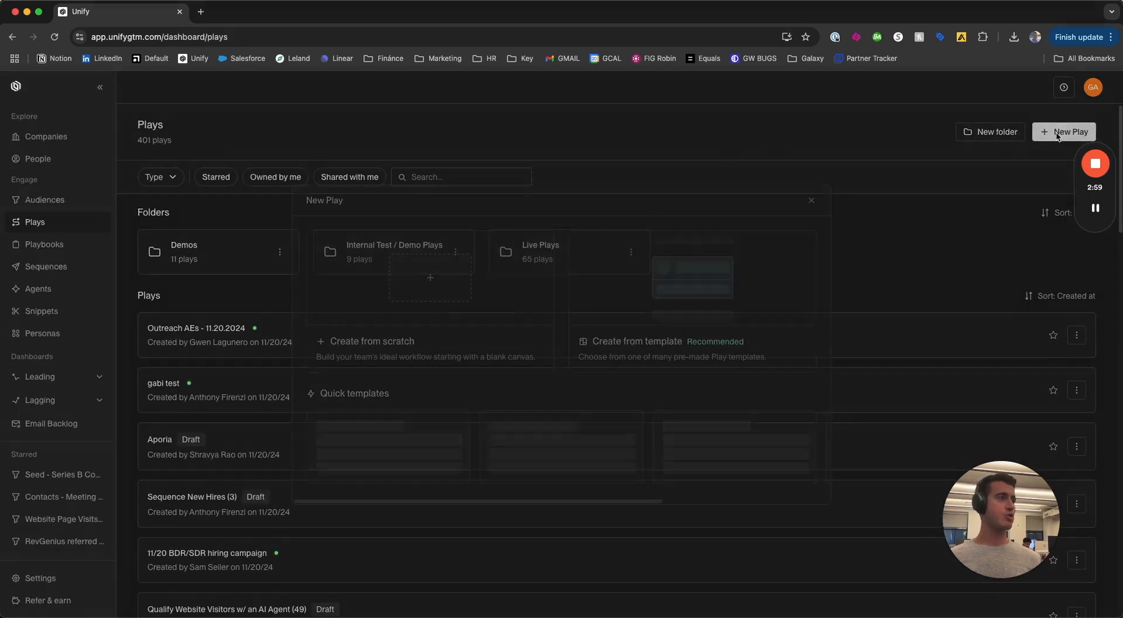
pyautogui.click(450, 313)
pyautogui.click(747, 220)
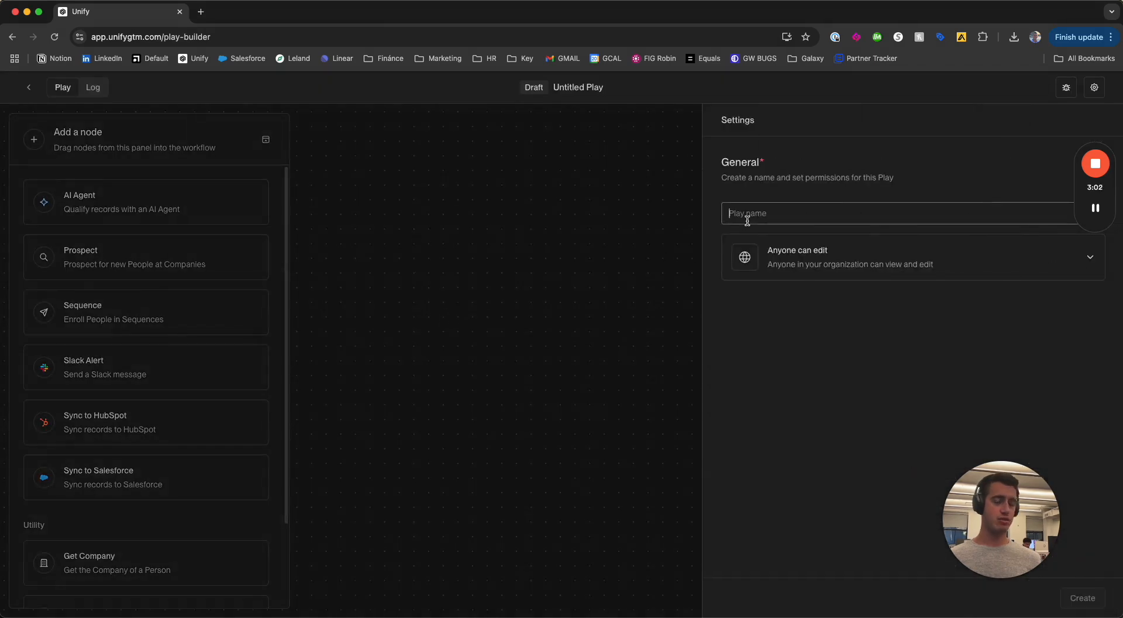
pyautogui.write('Garrett Testr')
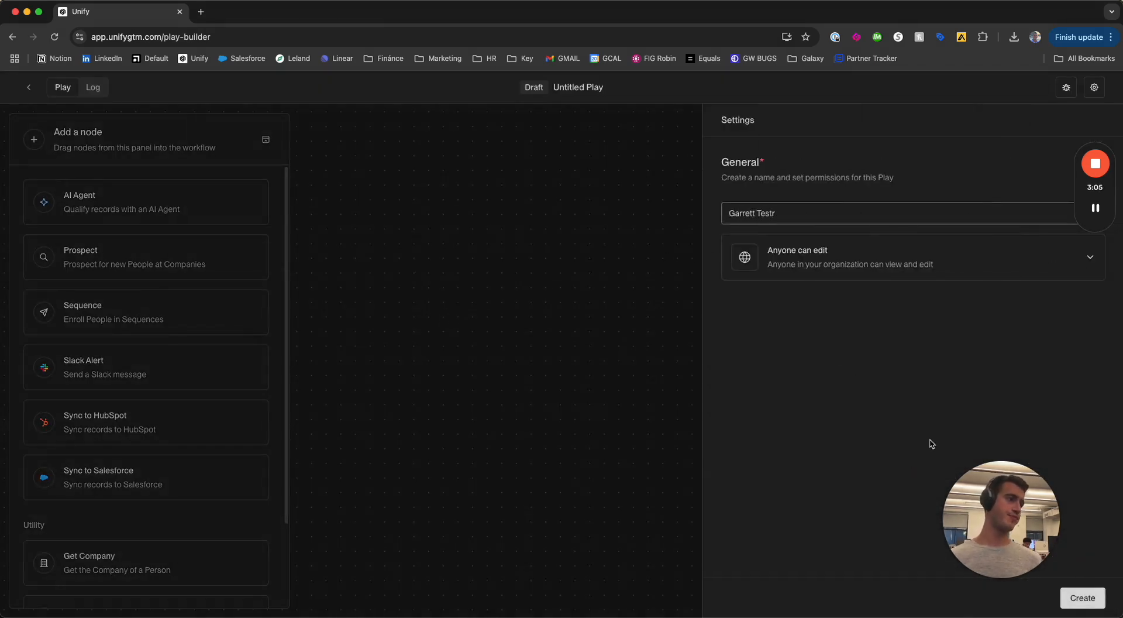
pyautogui.moveTo(1015, 499); pyautogui.dragTo(889, 367)
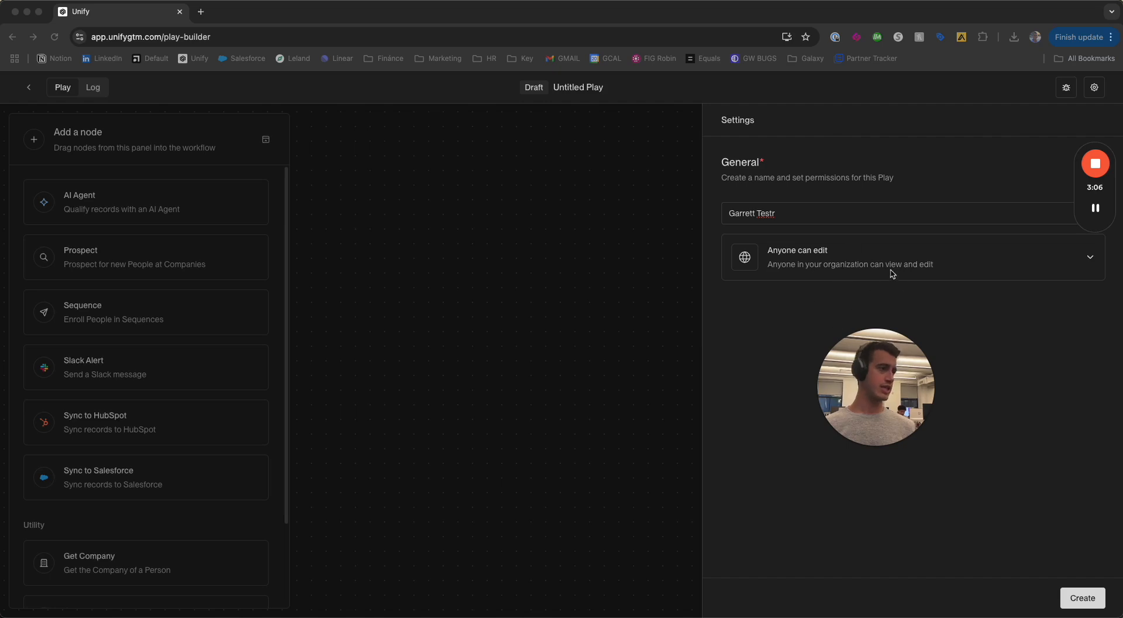
pyautogui.click(1085, 604)
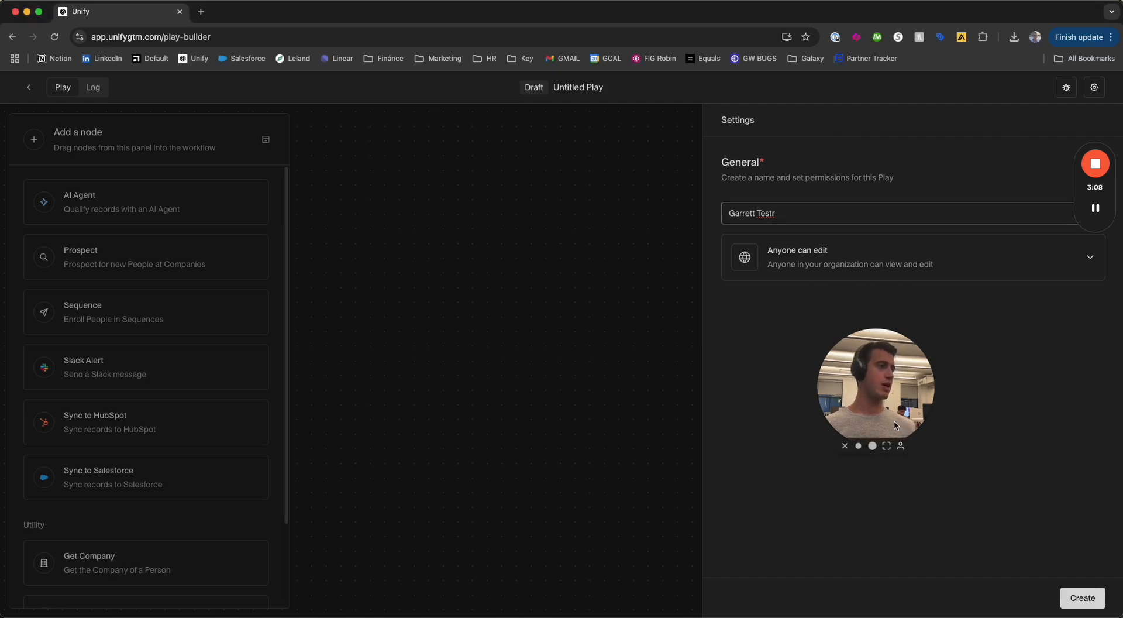
pyautogui.moveTo(893, 416); pyautogui.dragTo(1052, 537)
pyautogui.click(1091, 605)
pyautogui.click(1090, 602)
# - Set the play's trigger to Record enters an Audience, using the Test Audience that carries the owner's first name
pyautogui.click(660, 188)
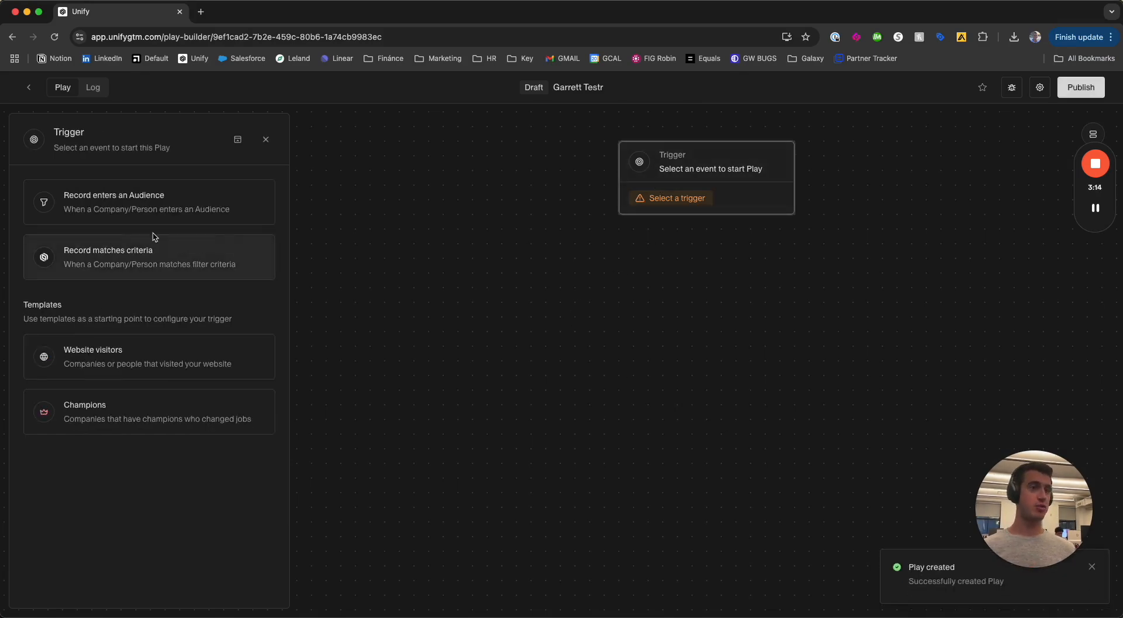
pyautogui.click(155, 212)
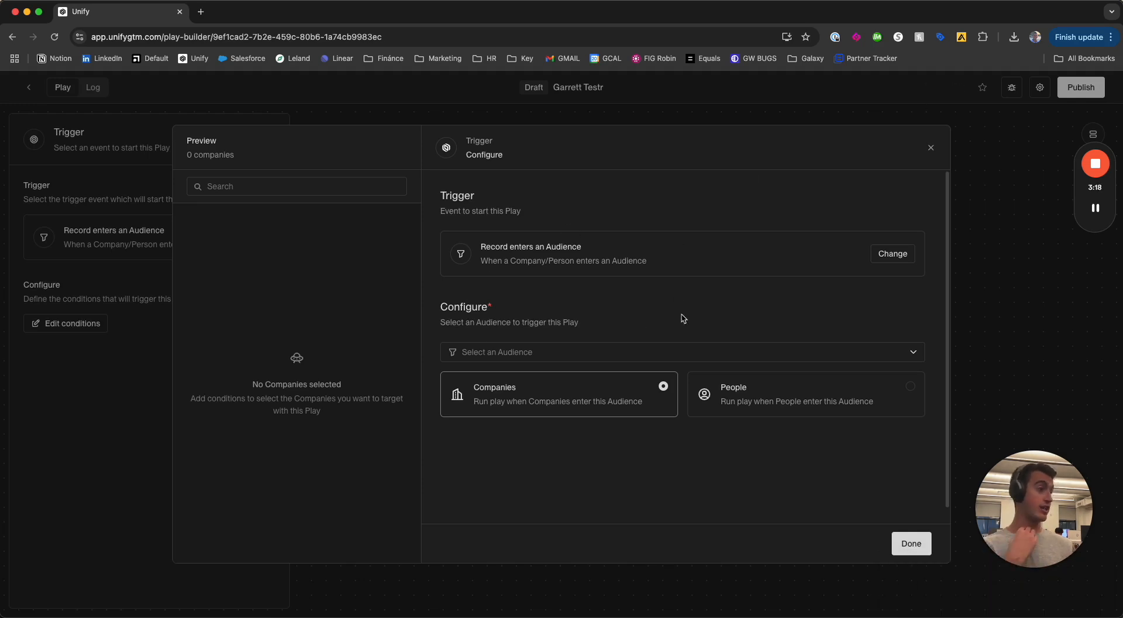
pyautogui.click(619, 351)
pyautogui.write('garrett')
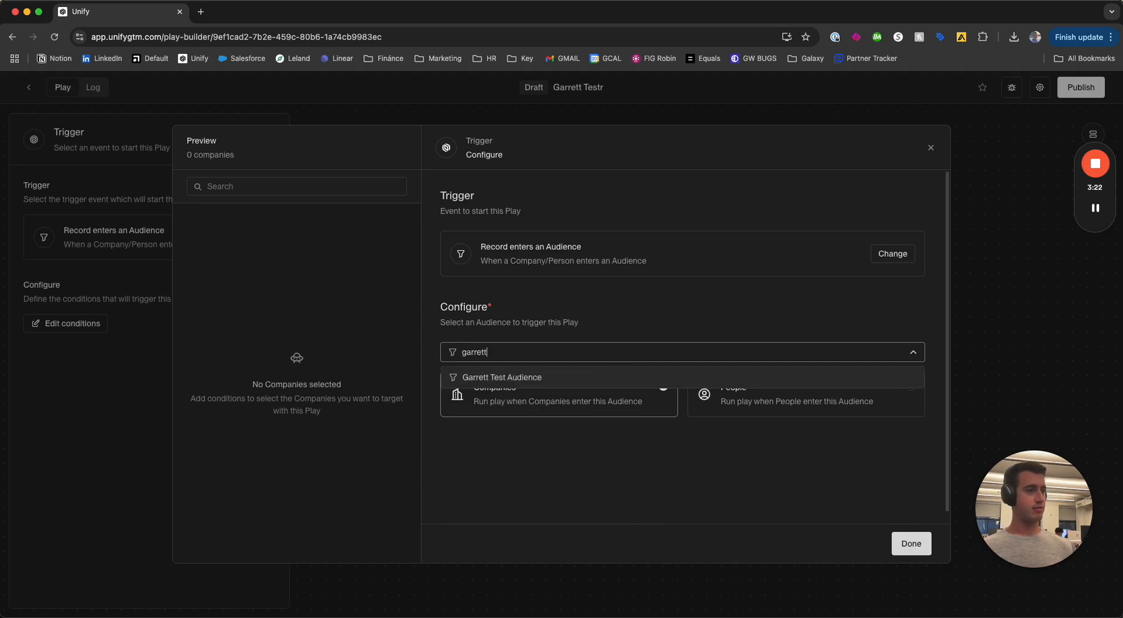
pyautogui.press('Return')
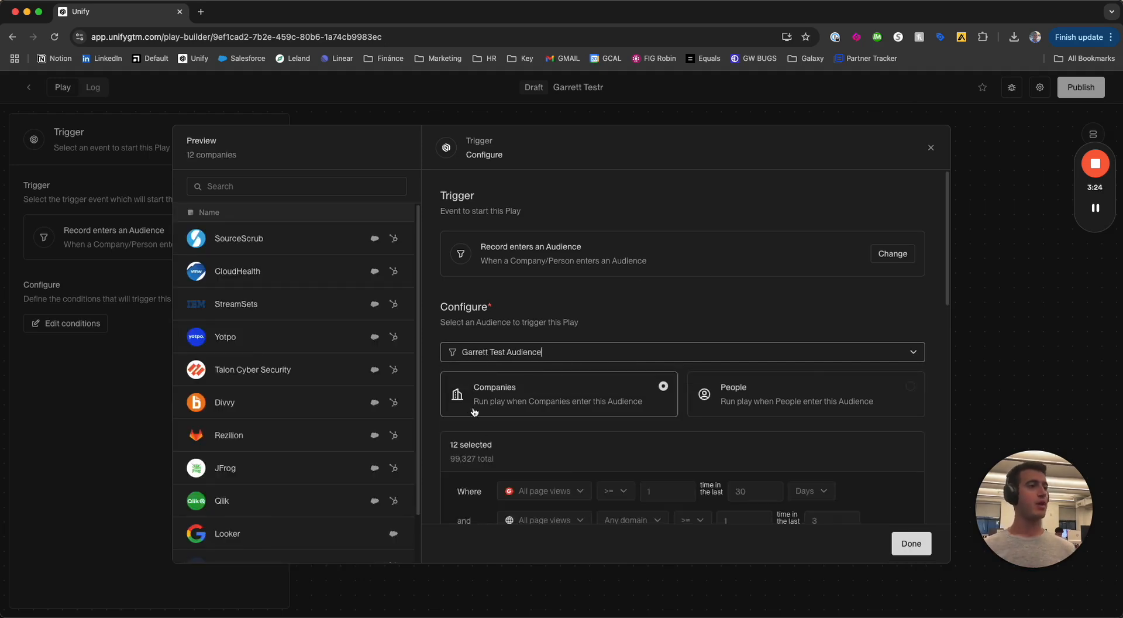
# - Review the selected audience's company count, filter conditions and exclusions in the trigger configuration
pyautogui.scroll(-5, 532, 386)
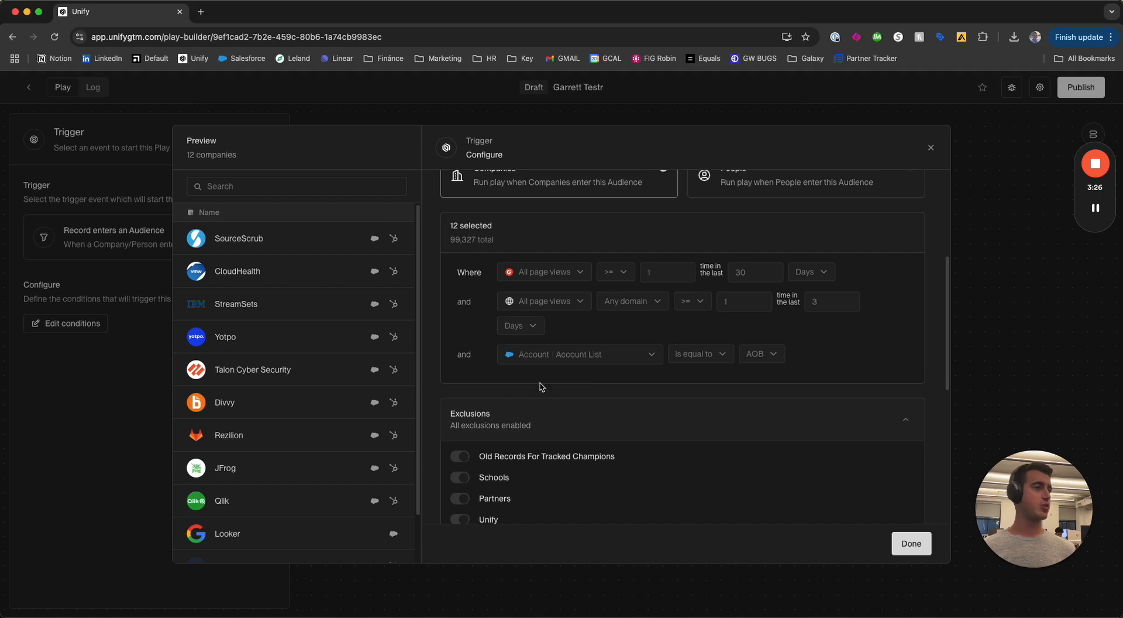
pyautogui.scroll(3, 541, 392)
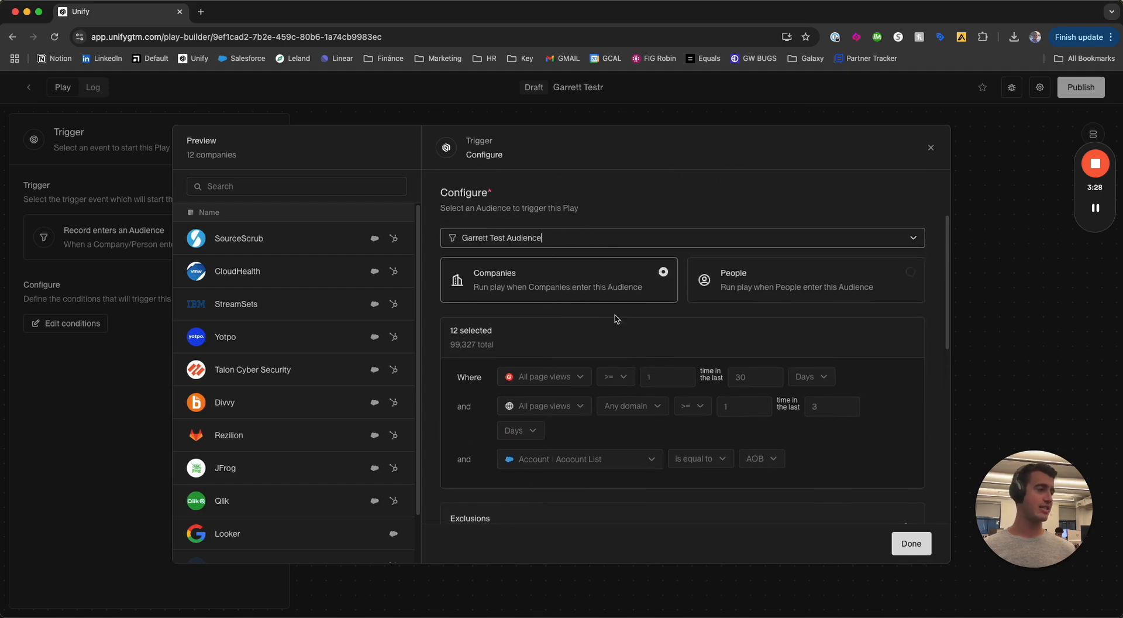
pyautogui.scroll(-1, 654, 366)
pyautogui.scroll(-2, 717, 386)
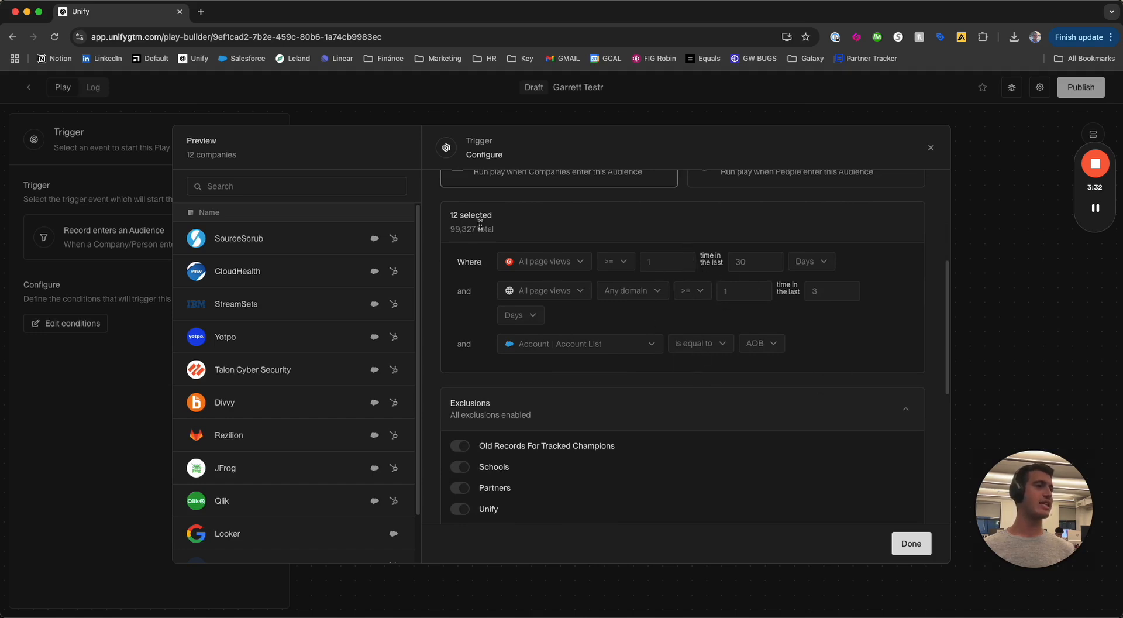
pyautogui.moveTo(452, 215); pyautogui.dragTo(495, 215)
pyautogui.click(534, 219)
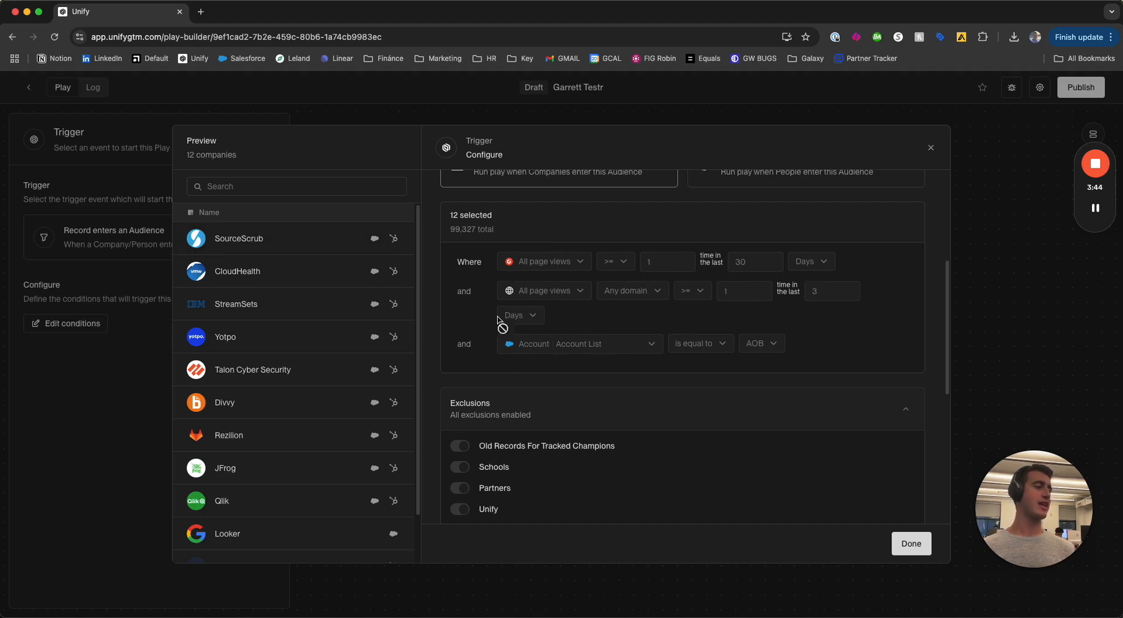
# - Confirm the audience trigger configuration and start a new agent in an AI Agent qualification node added beneath the trigger
pyautogui.scroll(-10, 581, 359)
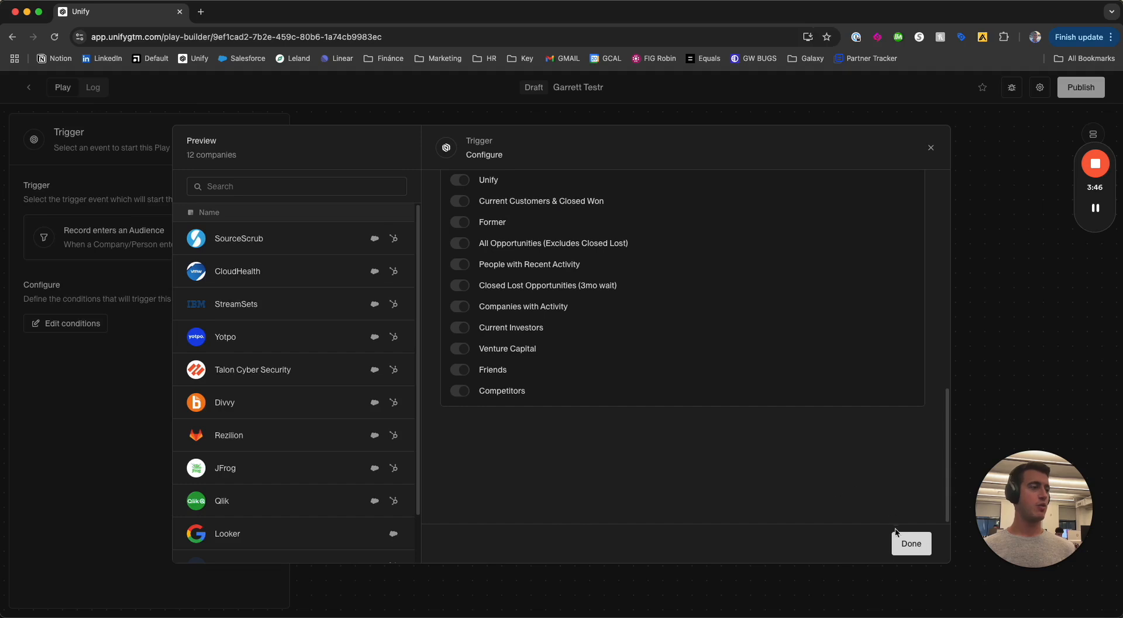
pyautogui.click(908, 543)
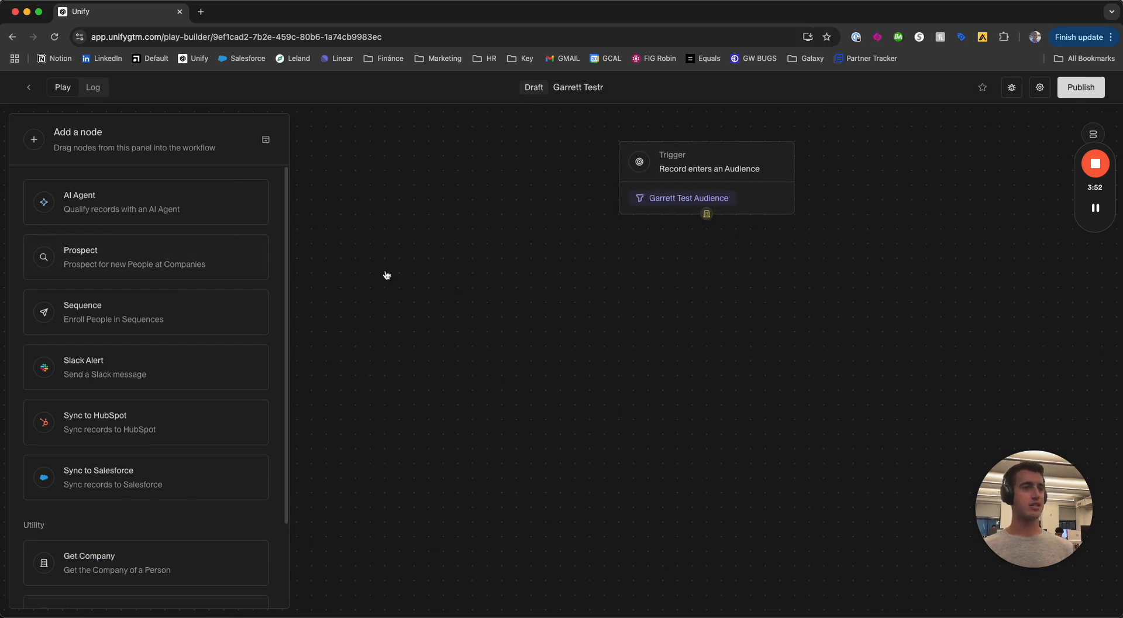
pyautogui.moveTo(111, 220); pyautogui.dragTo(719, 346)
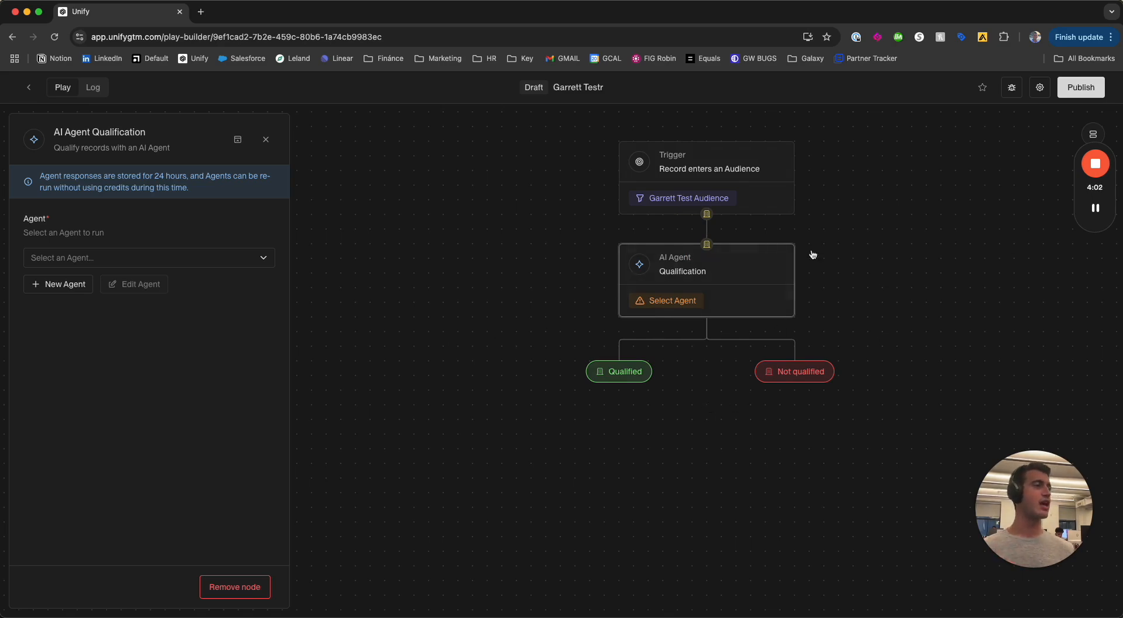
pyautogui.click(78, 285)
pyautogui.click(775, 203)
pyautogui.write('BN2')
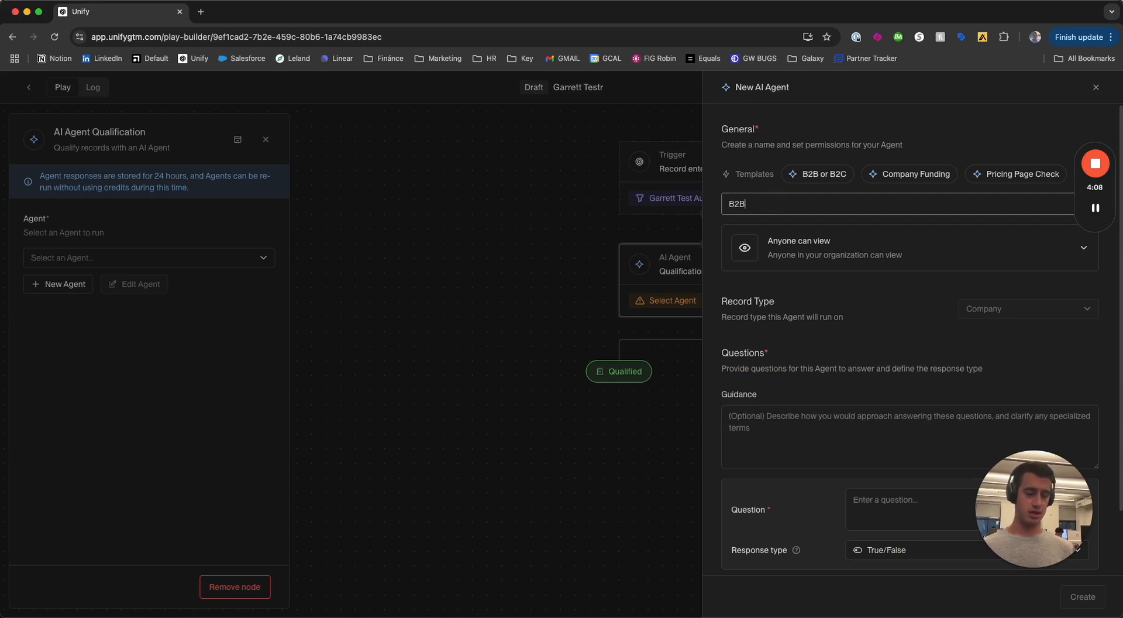
pyautogui.press('BackSpace')
pyautogui.press('BackSpace')
pyautogui.press('BackSpace')
pyautogui.write('Pricing Page Agenbt')
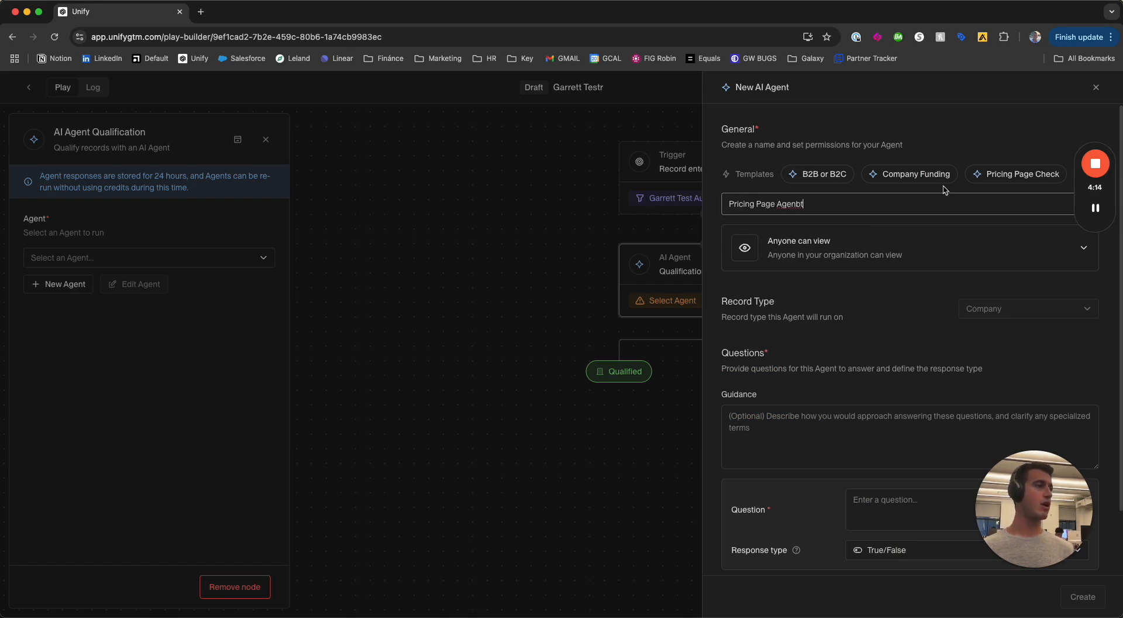
pyautogui.tripleClick(818, 205)
pyautogui.press('BackSpace')
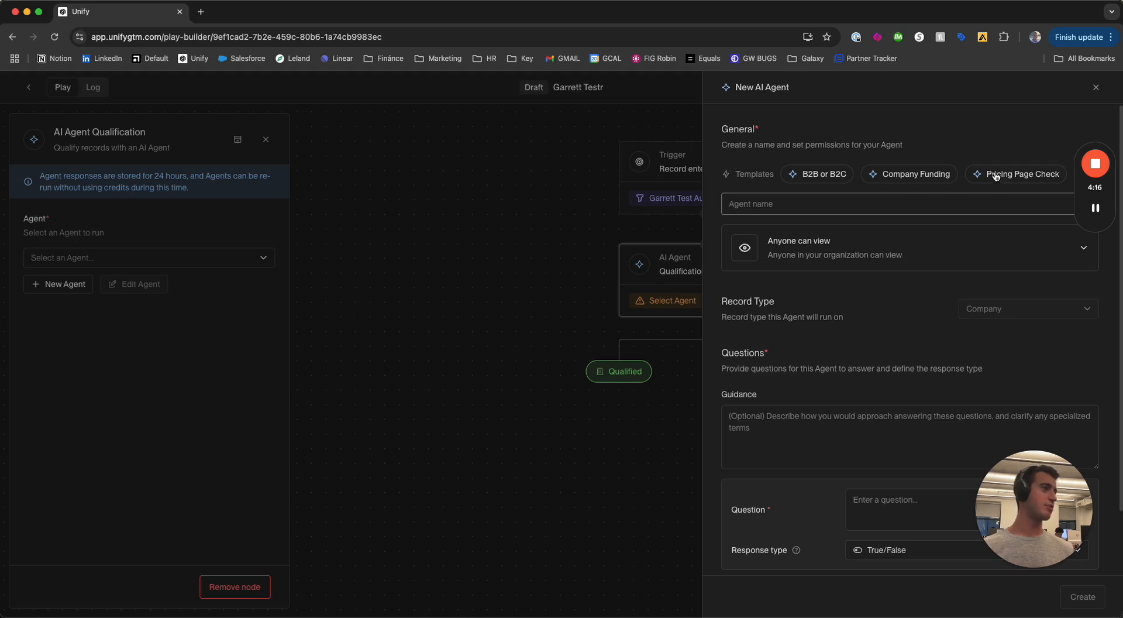
# - Apply the Pricing Page Check template to the new agent and name it Pricing Agent
pyautogui.click(1044, 175)
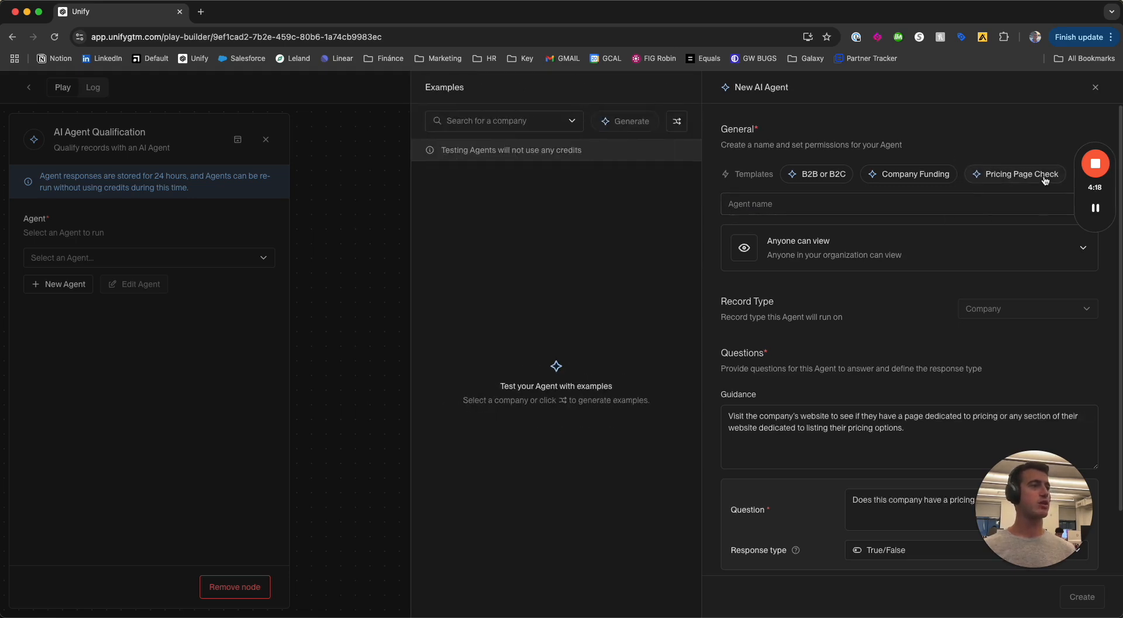
pyautogui.click(824, 204)
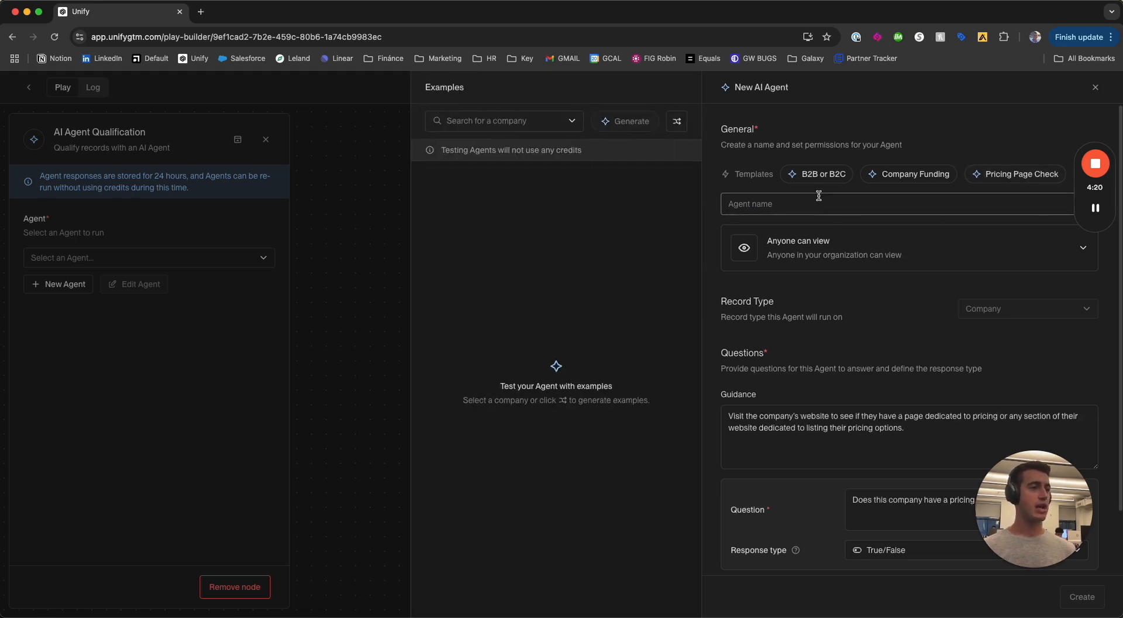
pyautogui.write('Pricing Ag')
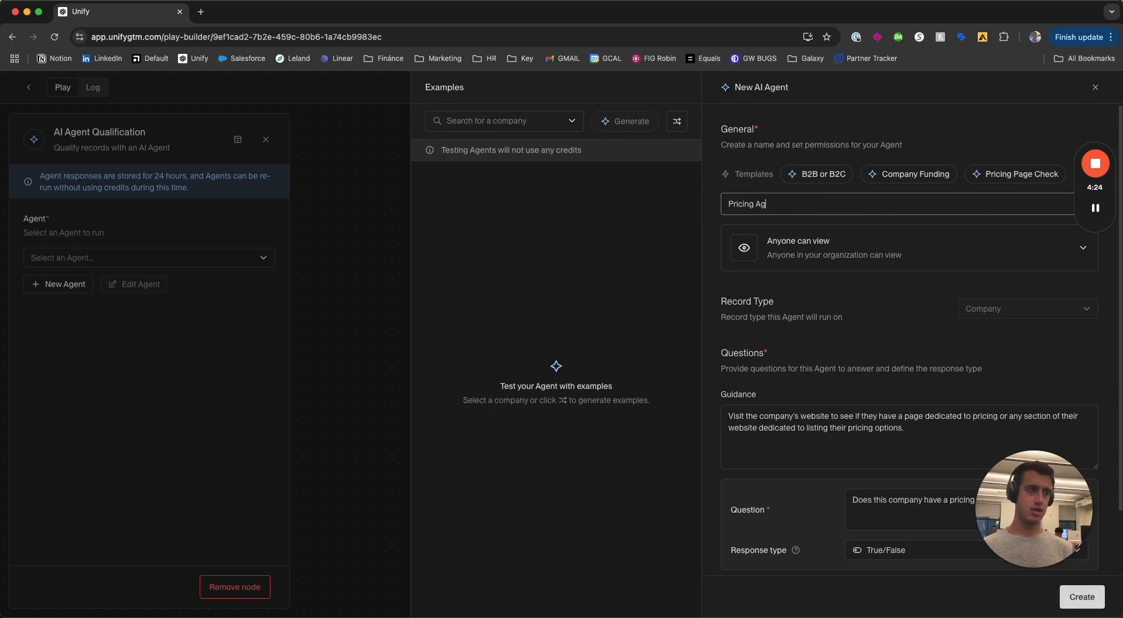
pyautogui.write('ent')
pyautogui.click(781, 361)
# - Review the agent's guidance and question, and test it on a random example company, checking that company's website
pyautogui.scroll(-1, 793, 331)
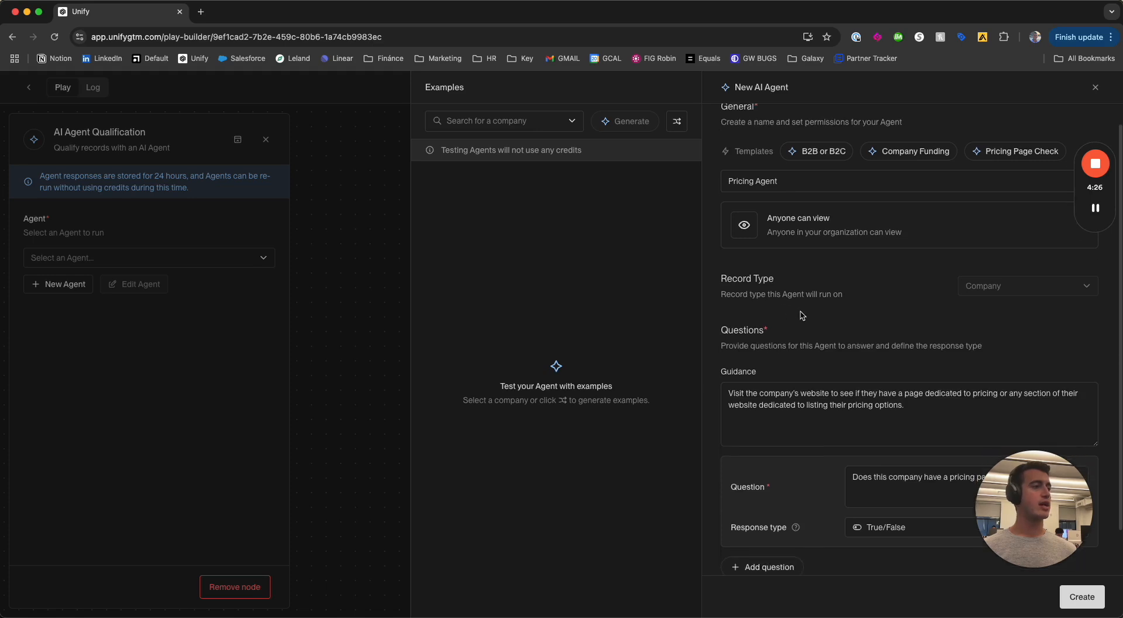
pyautogui.scroll(-2, 831, 384)
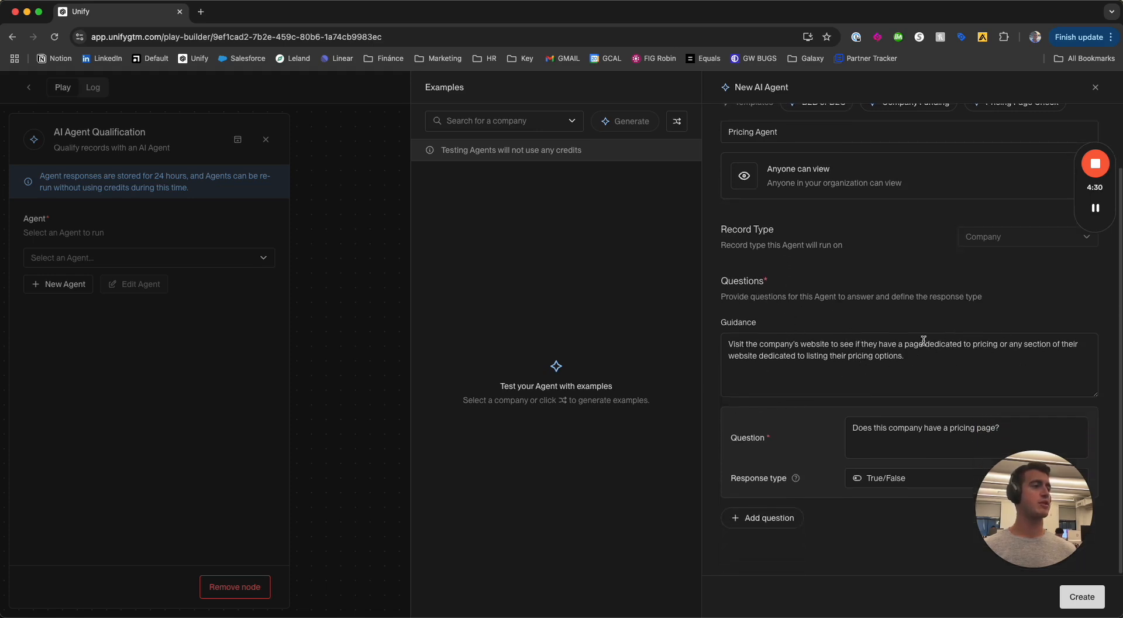
pyautogui.moveTo(1021, 473); pyautogui.dragTo(914, 274)
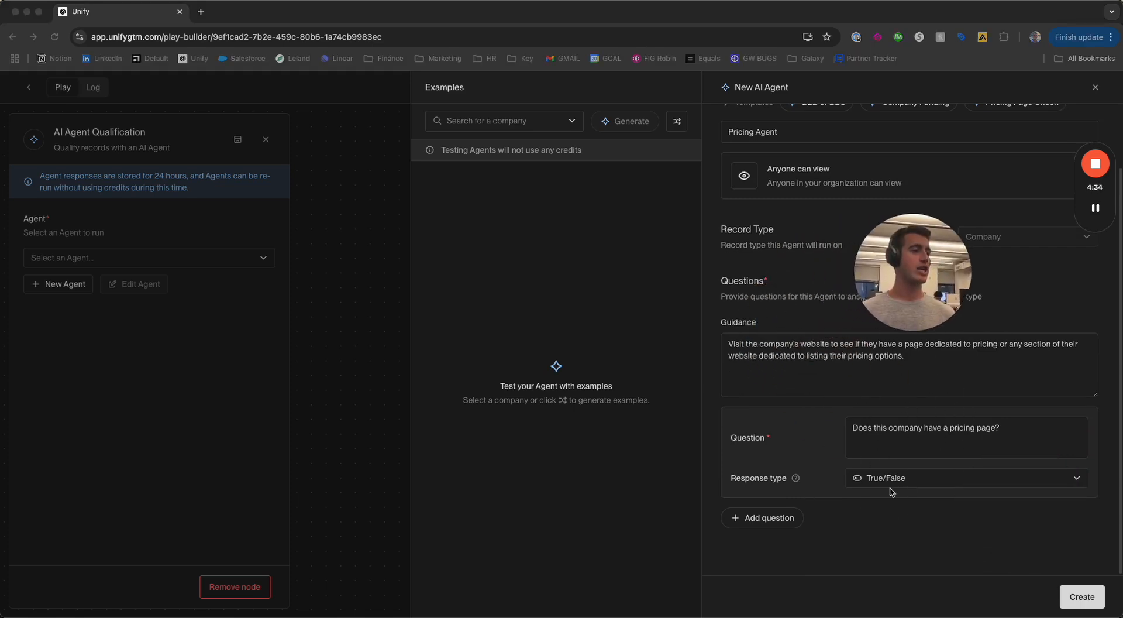
pyautogui.tripleClick(897, 428)
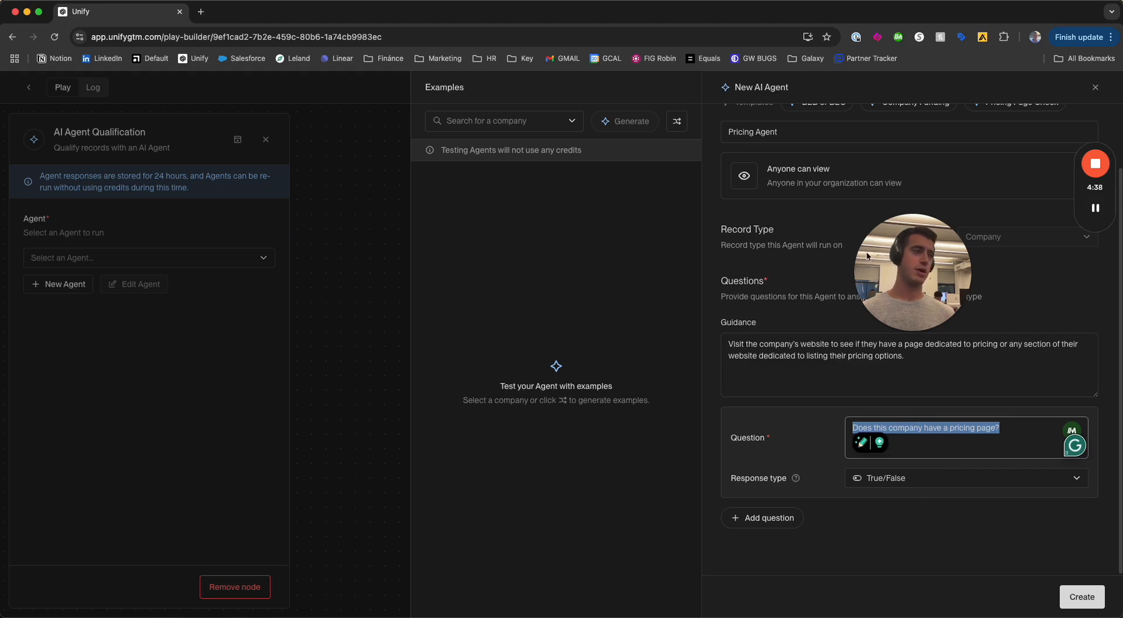
pyautogui.moveTo(892, 264); pyautogui.dragTo(939, 406)
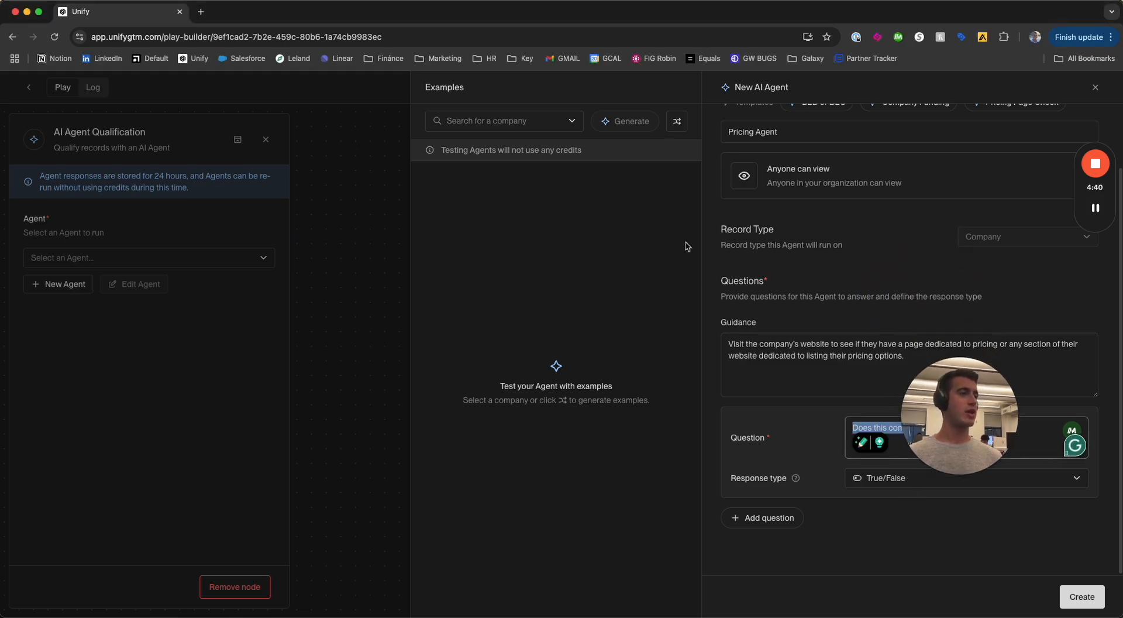
pyautogui.click(573, 128)
pyautogui.click(547, 146)
pyautogui.click(677, 121)
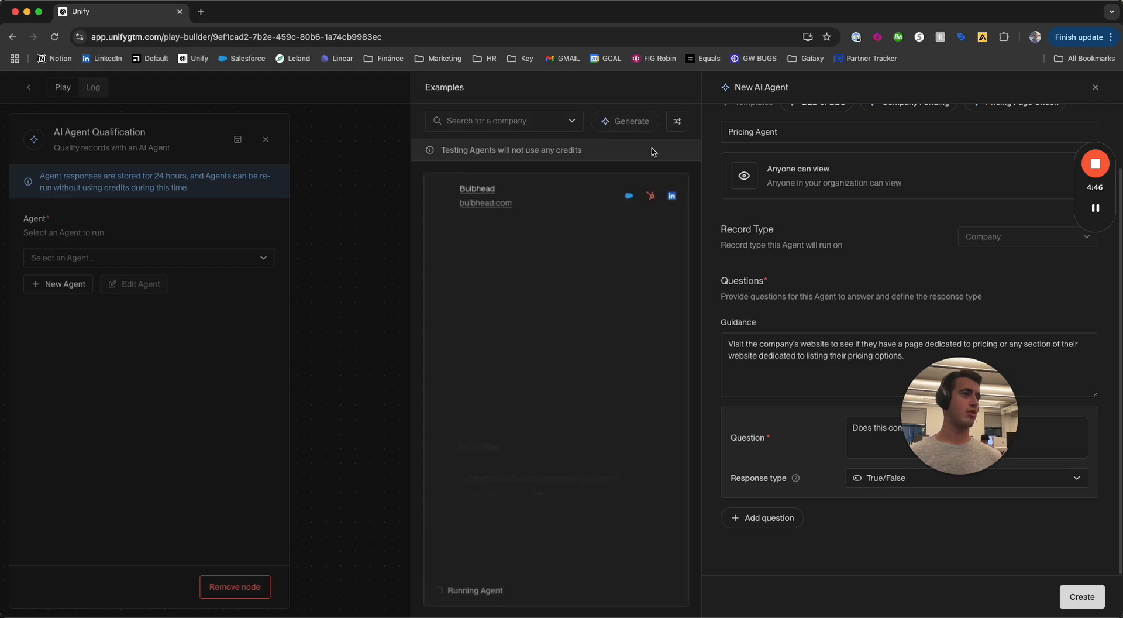
pyautogui.click(502, 206)
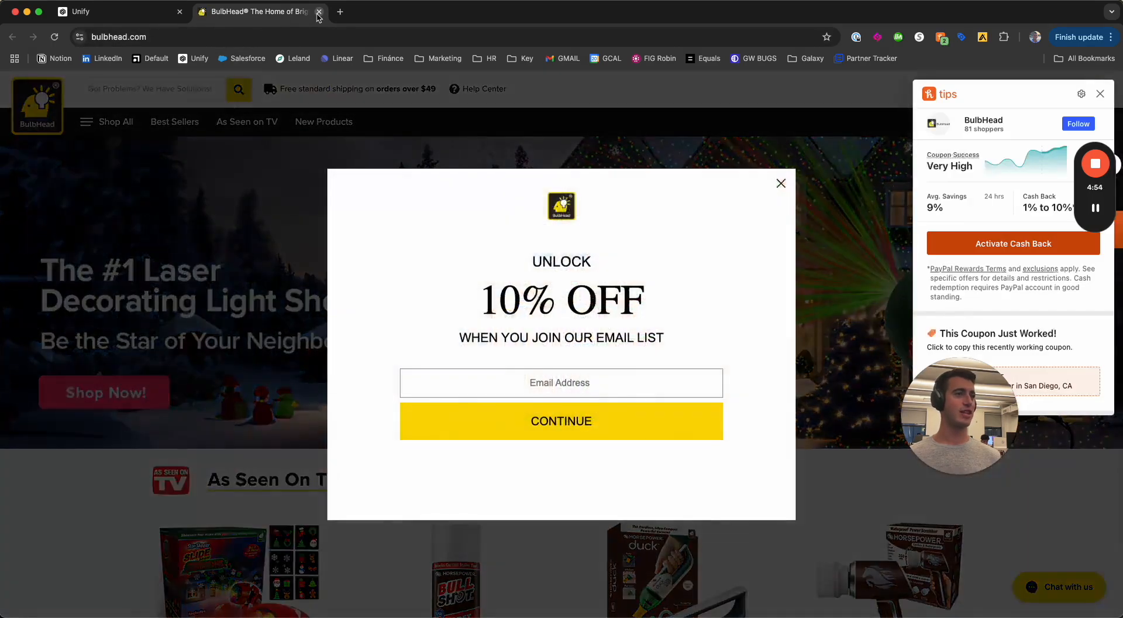
pyautogui.click(318, 12)
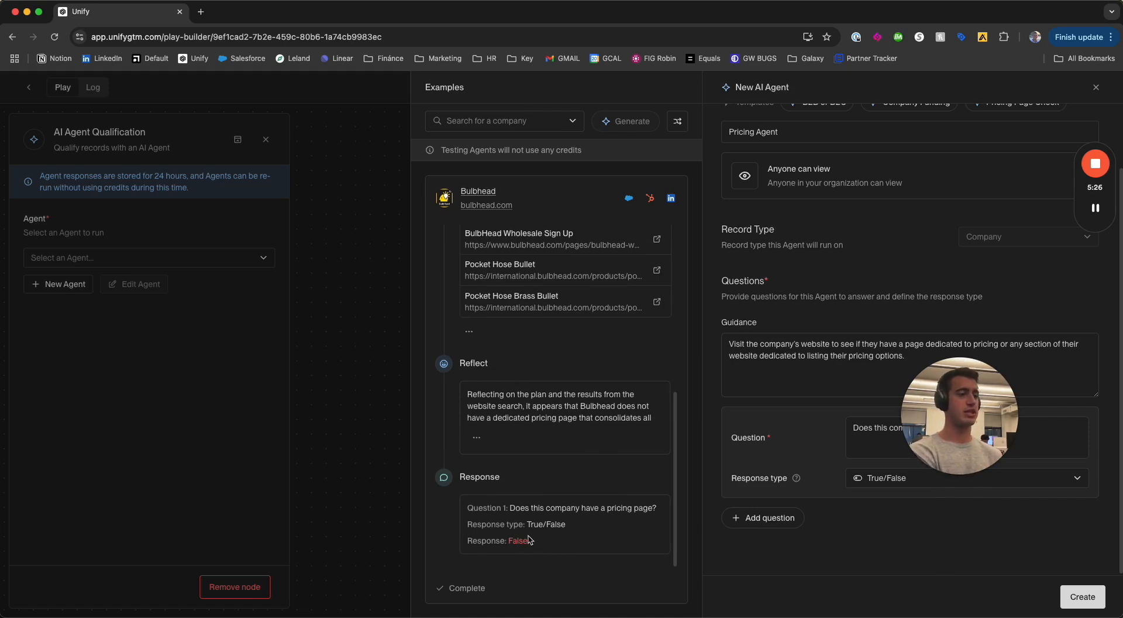
# - Create the agent and mark companies as Qualified when the pricing page question is answered True
pyautogui.click(1083, 597)
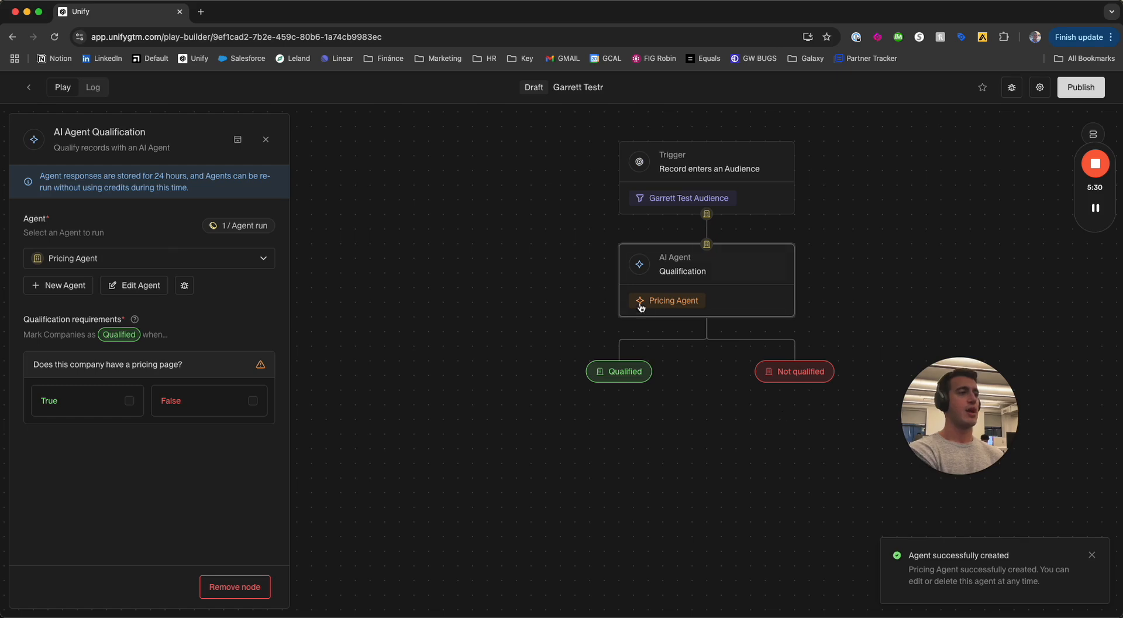
pyautogui.click(451, 400)
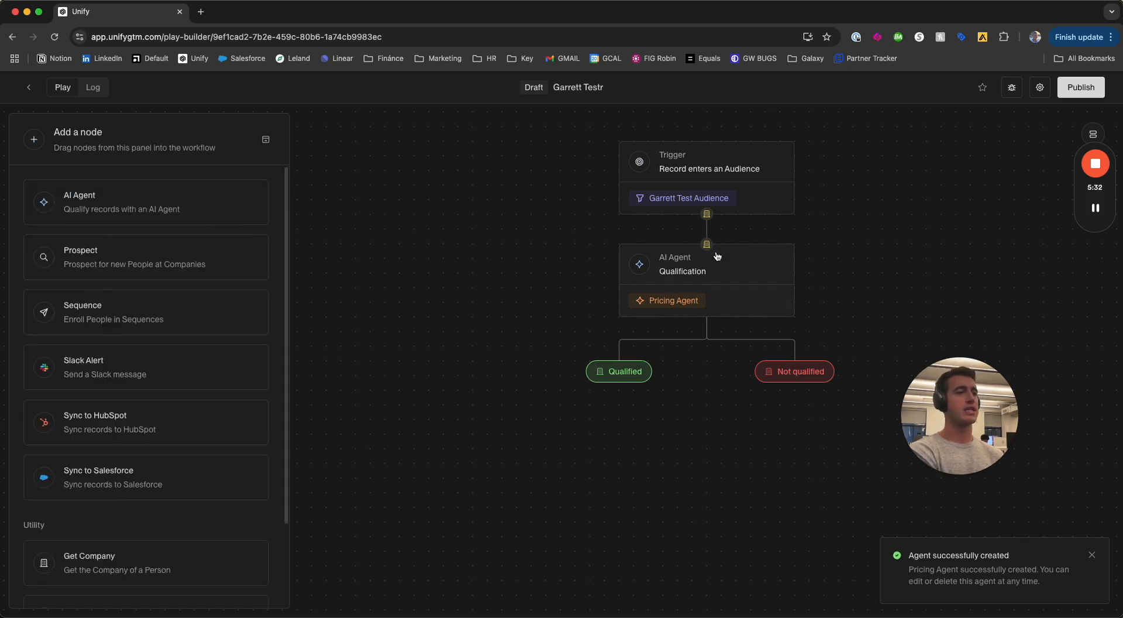
pyautogui.click(687, 281)
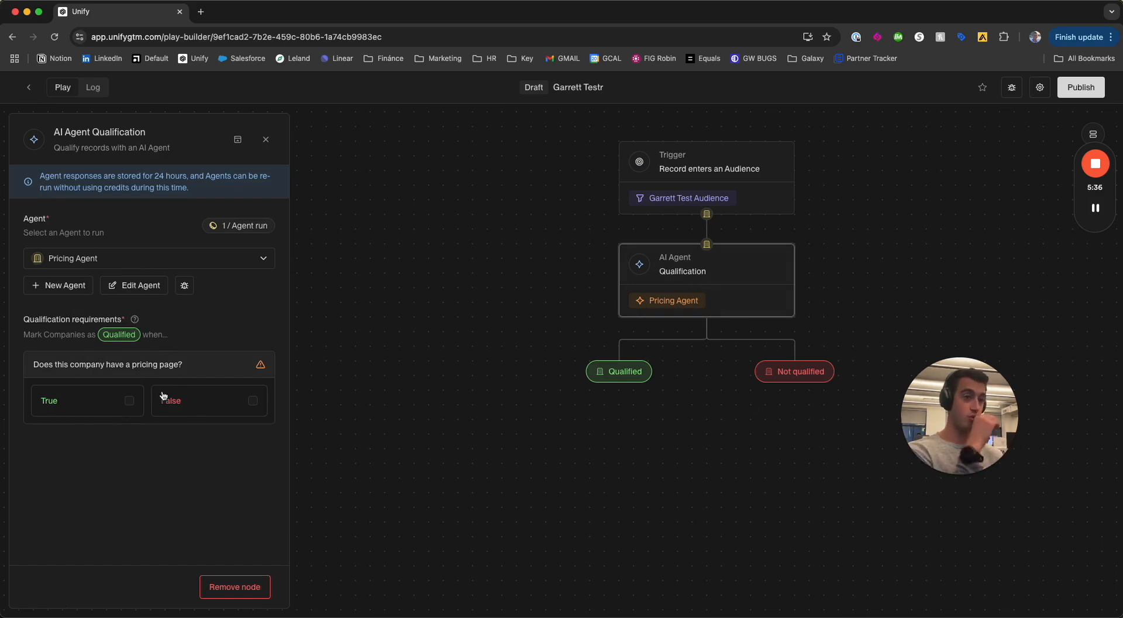
pyautogui.click(130, 400)
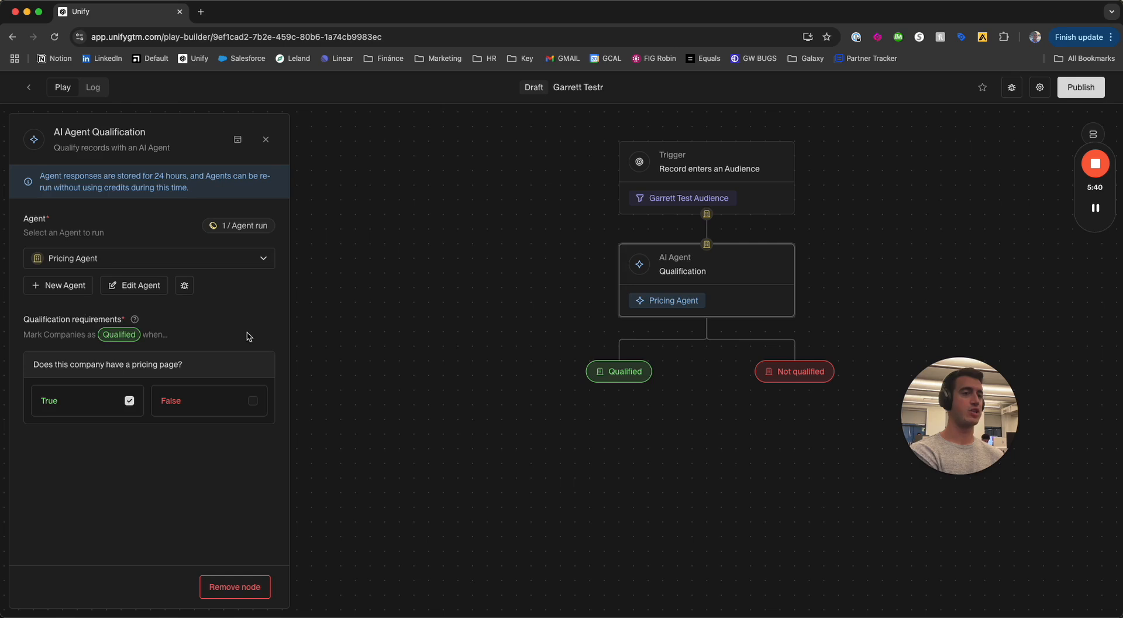
pyautogui.click(533, 417)
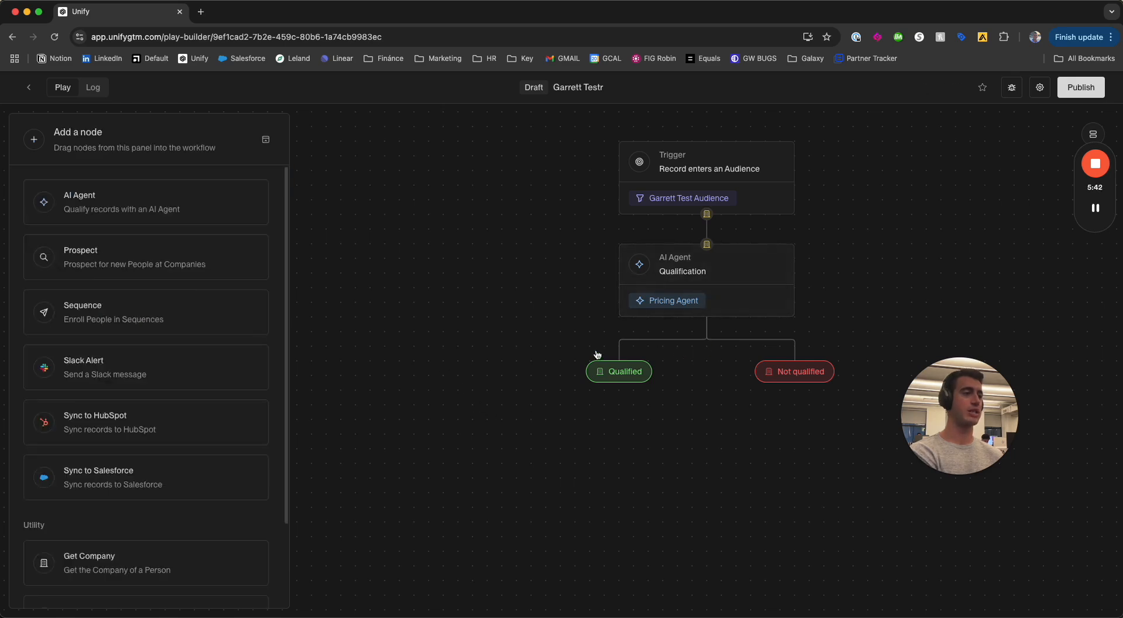
# - Add a Prospect node under the Qualified branch with a maximum of 3 prospects per company
pyautogui.moveTo(117, 257); pyautogui.dragTo(615, 433)
pyautogui.scroll(-3, 473, 346)
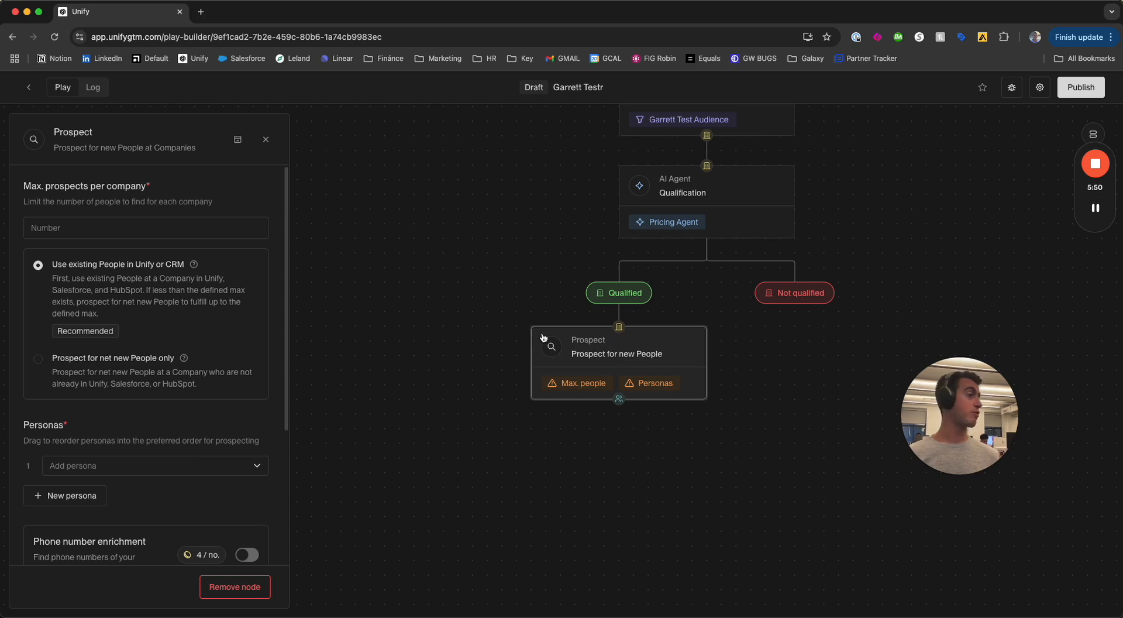
pyautogui.click(109, 219)
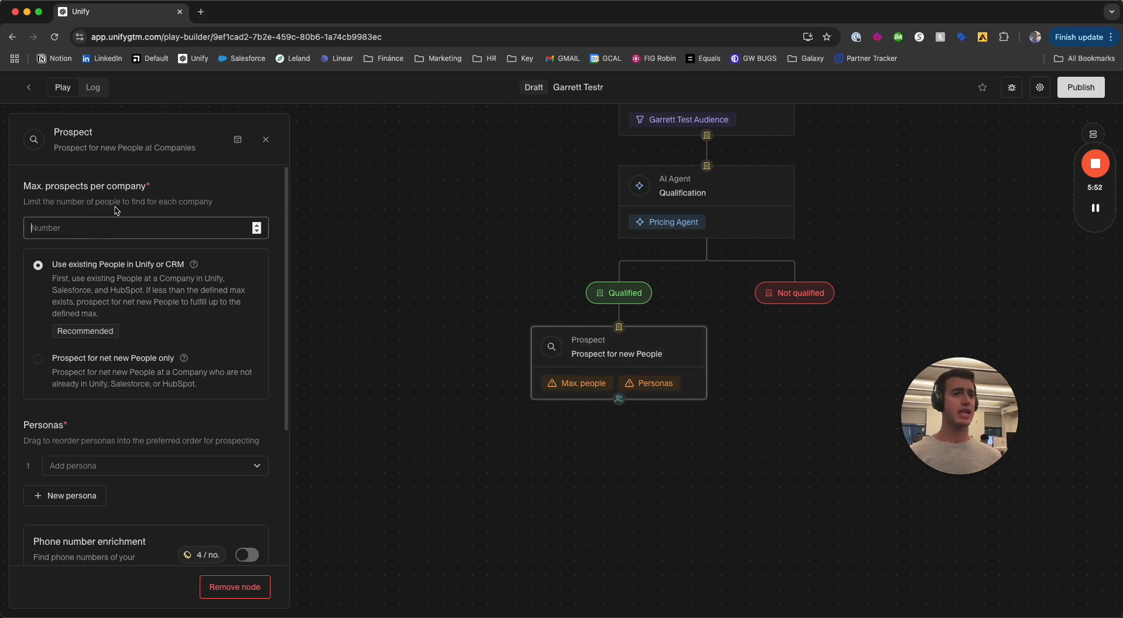
pyautogui.write('3')
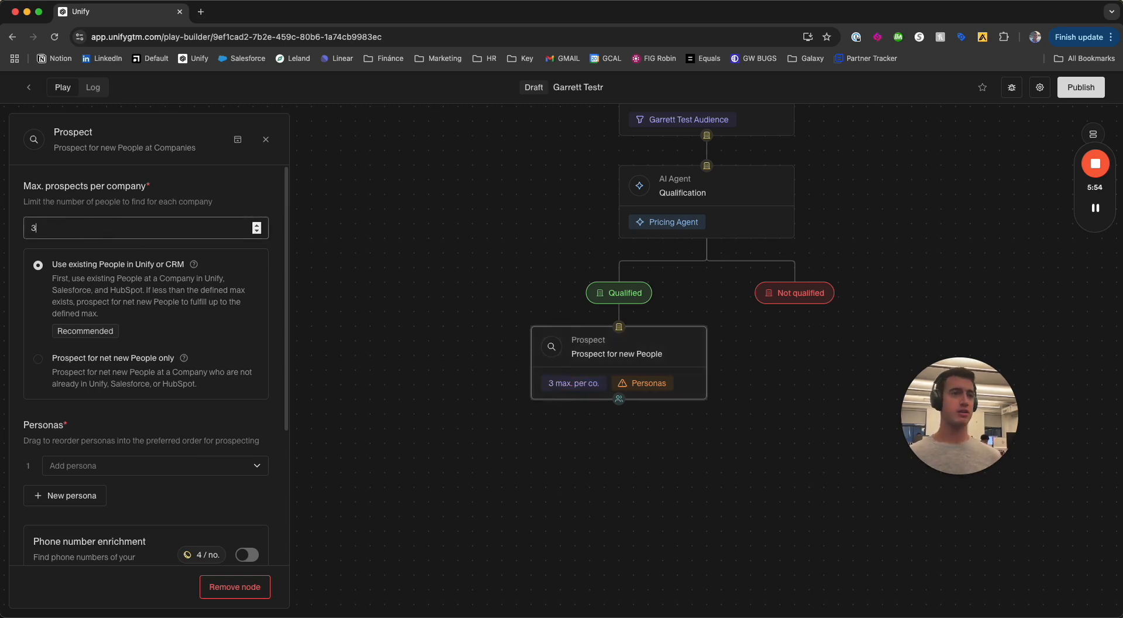
pyautogui.click(168, 186)
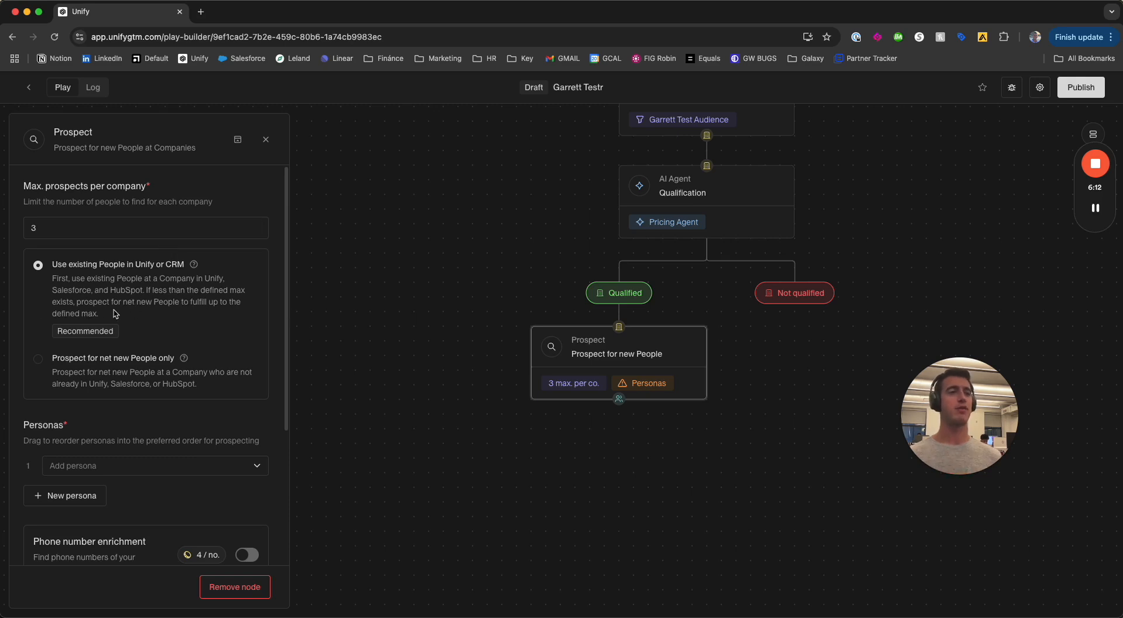
# - Open the list of available personas in the Prospect node's settings
pyautogui.scroll(-1, 126, 324)
pyautogui.scroll(-3, 126, 325)
pyautogui.click(158, 349)
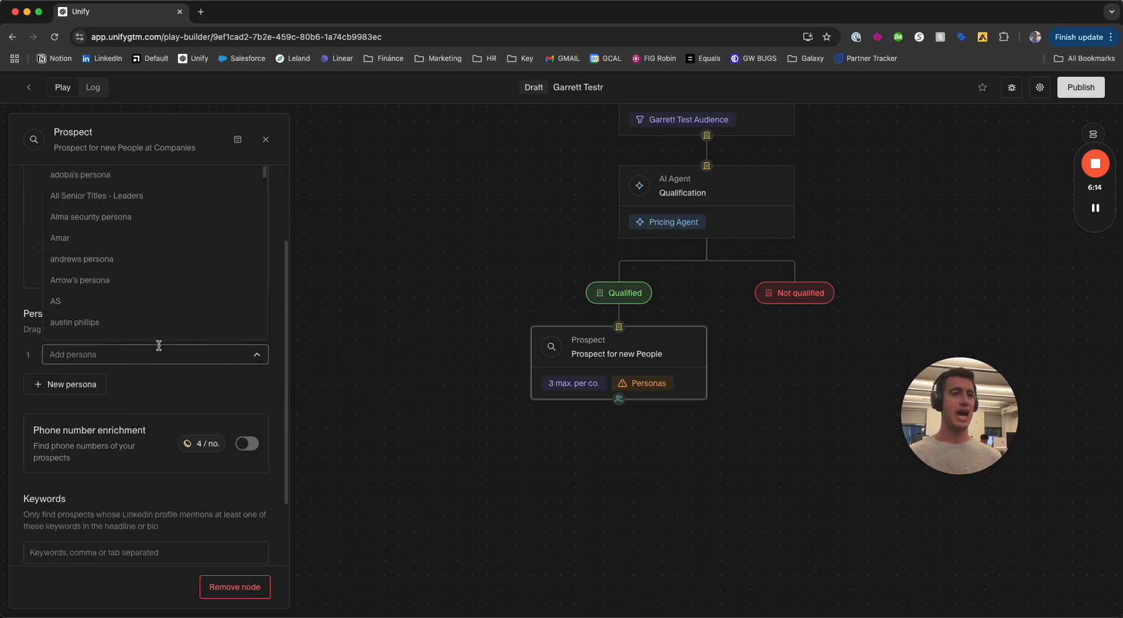
pyautogui.write('garrett')
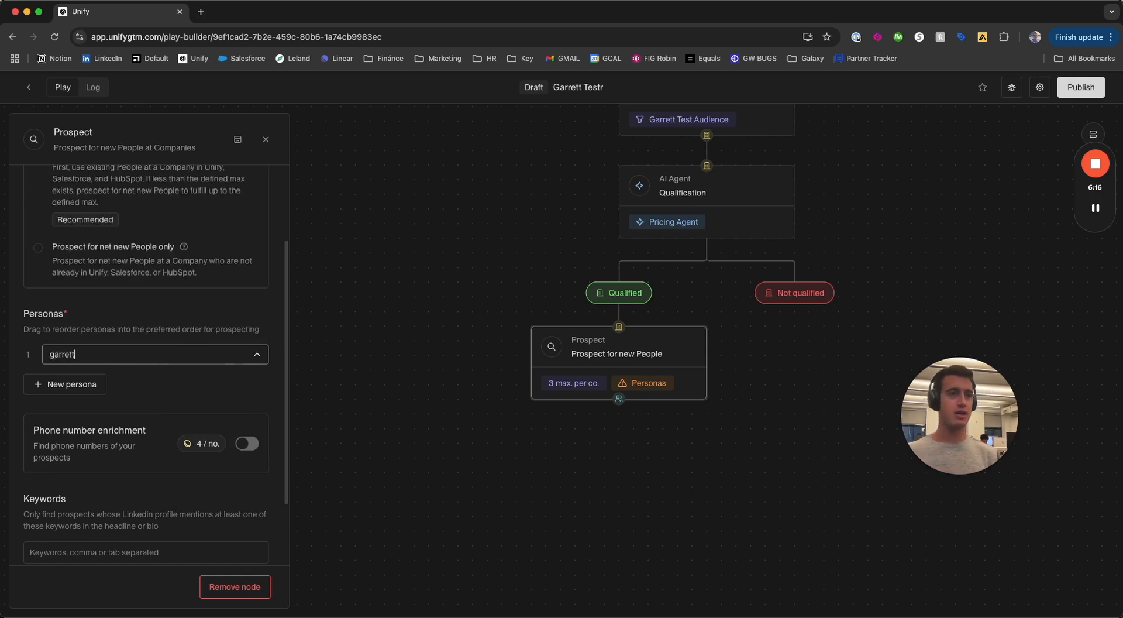
pyautogui.press('BackSpace')
pyautogui.press('BackSpace')
pyautogui.press('BackSpace')
pyautogui.press('BackSpace')
pyautogui.press('BackSpace')
pyautogui.press('BackSpace')
pyautogui.press('BackSpace')
# - Add the Revops - Leader, Demand Gen - Leader and Eng Team - Leaders personas to the Prospect node in that order
pyautogui.write('rev')
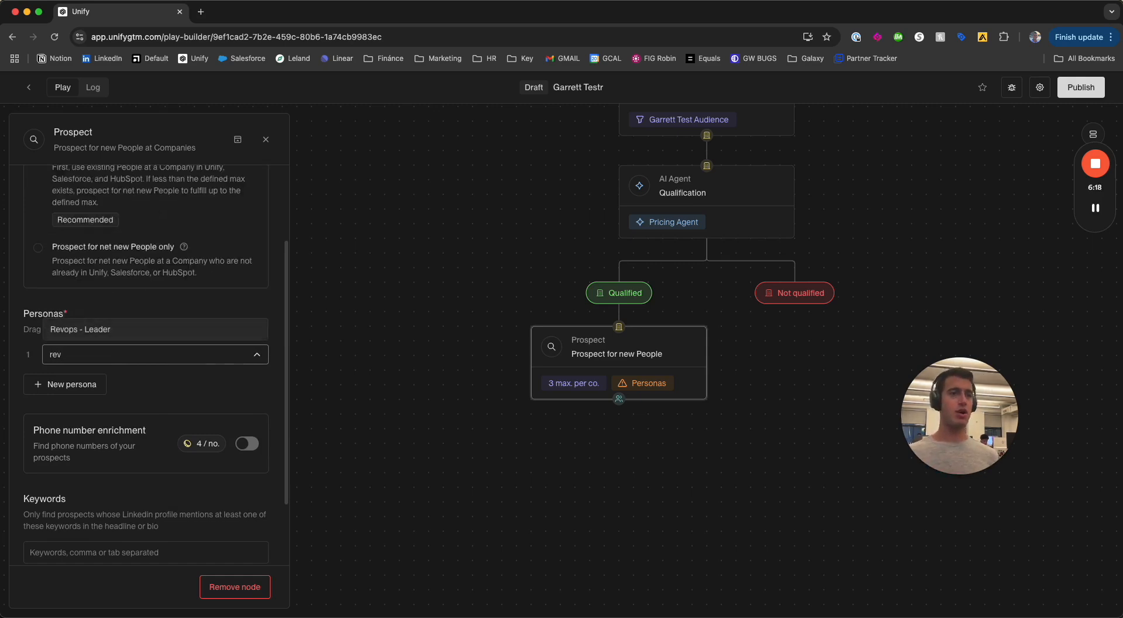
pyautogui.press('Return')
pyautogui.write('demand')
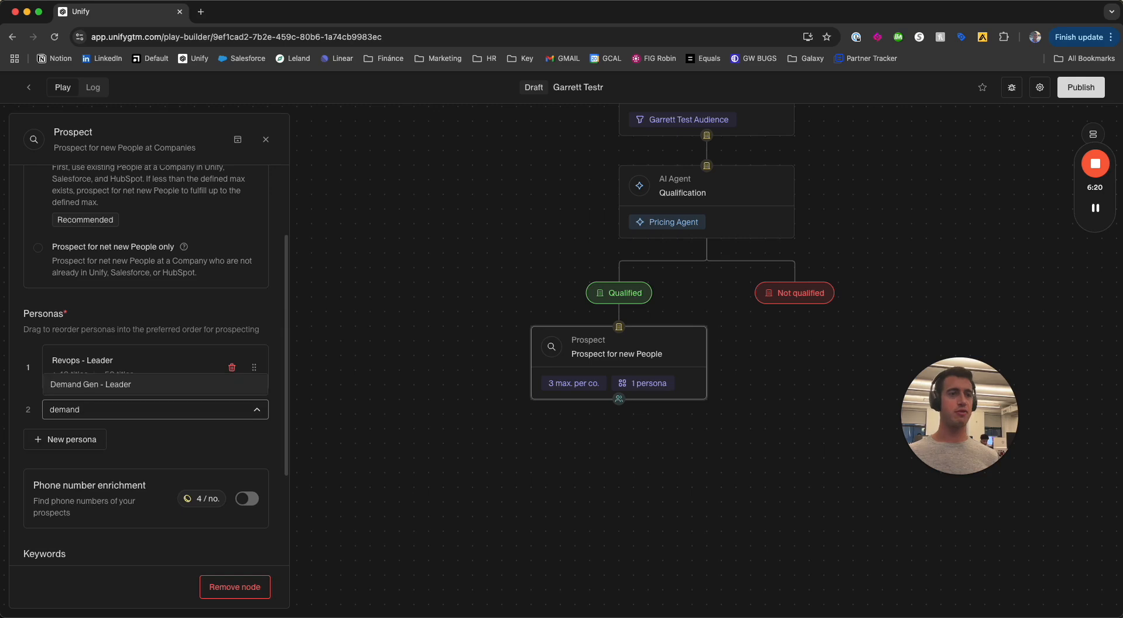
pyautogui.press('Return')
pyautogui.write('ening')
pyautogui.press('BackSpace')
pyautogui.press('BackSpace')
pyautogui.press('BackSpace')
pyautogui.write('g')
pyautogui.press('Up')
pyautogui.press('Up')
pyautogui.press('Return')
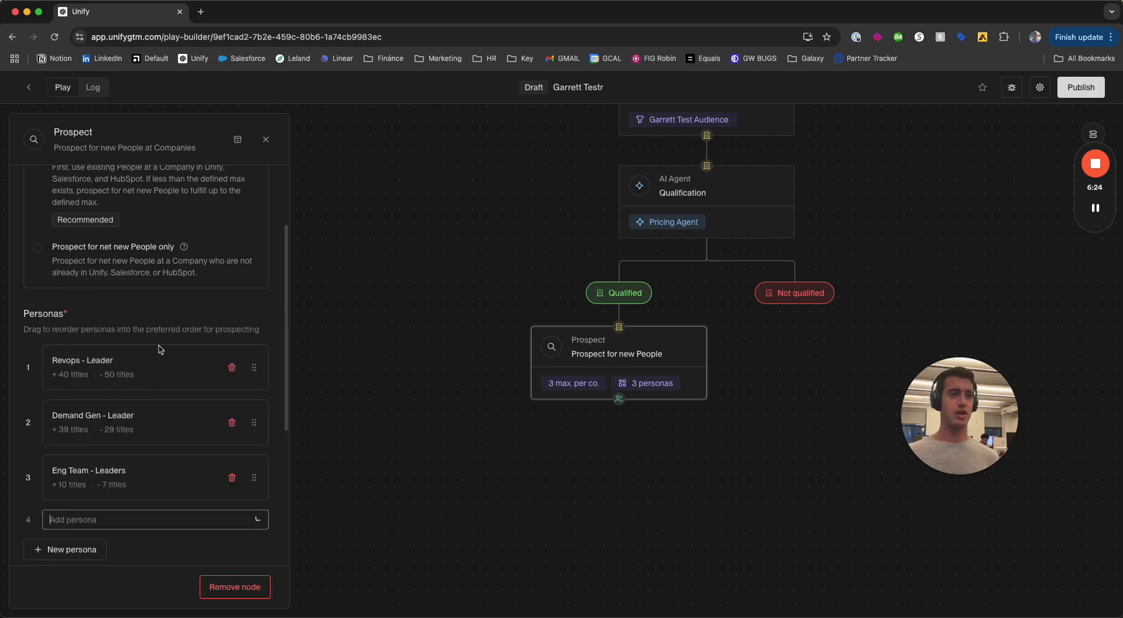
# - Examine the Prospect node's phone number enrichment, keywords and location options, and return to its persona list
pyautogui.scroll(-5, 149, 368)
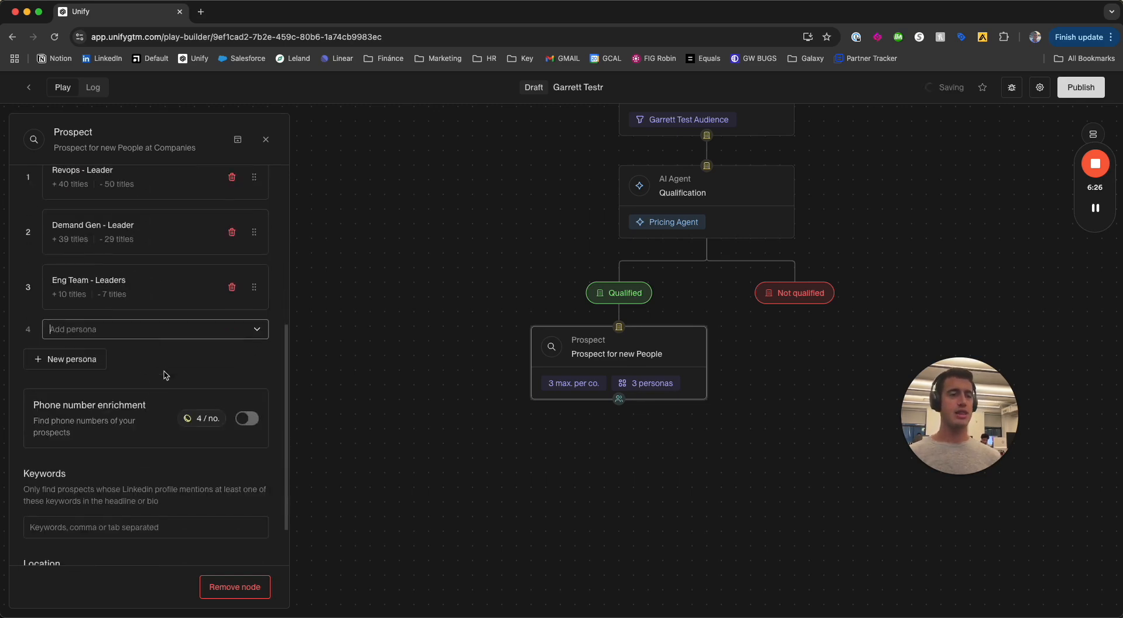
pyautogui.scroll(-2, 132, 399)
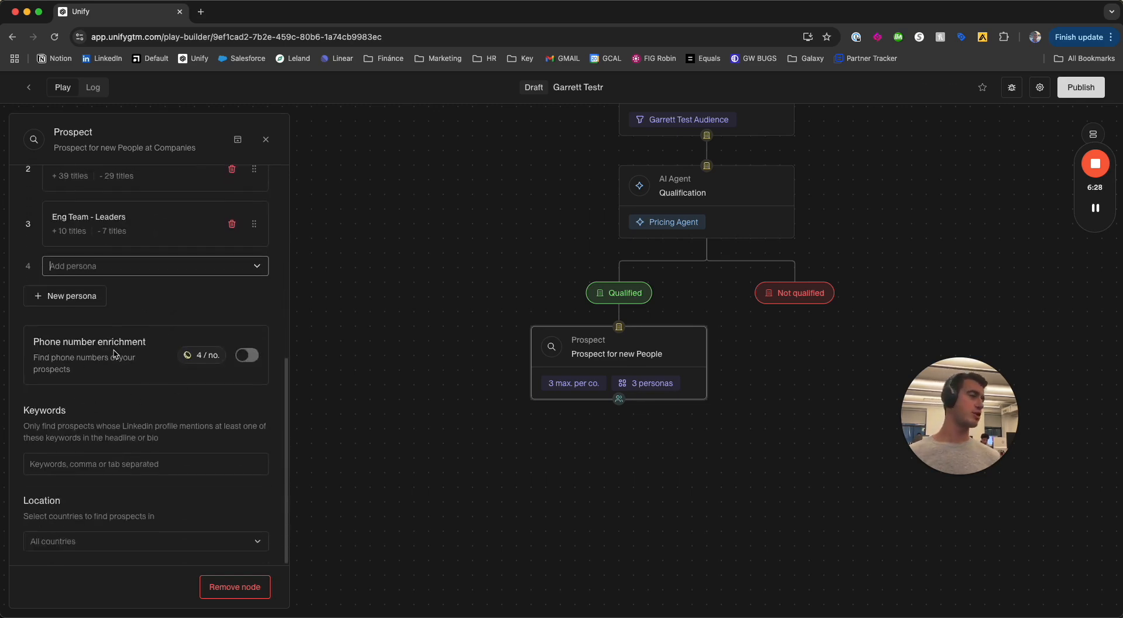
pyautogui.click(121, 465)
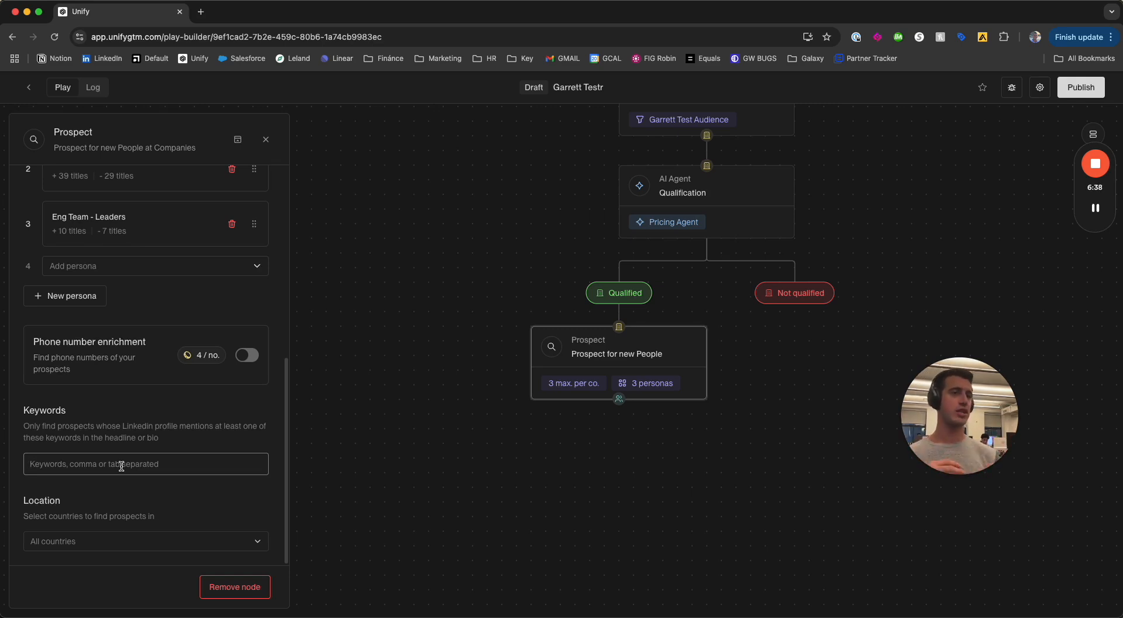
pyautogui.scroll(3, 190, 374)
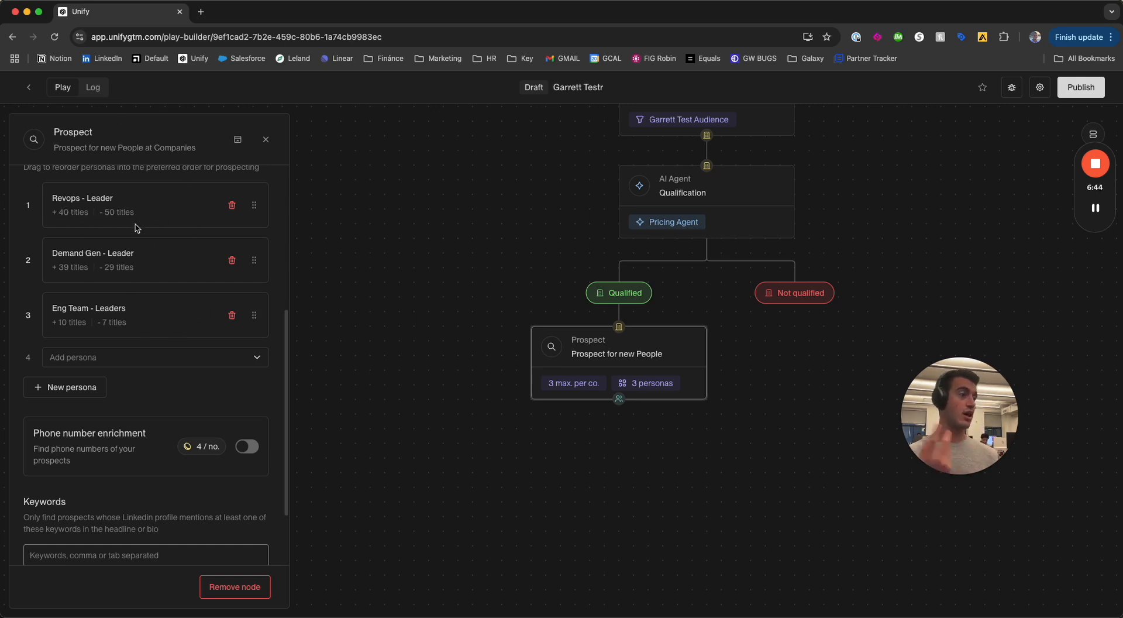
# - Add the keywords "product marketing" and "brand marketing" to the Prospect node
pyautogui.scroll(-3, 138, 258)
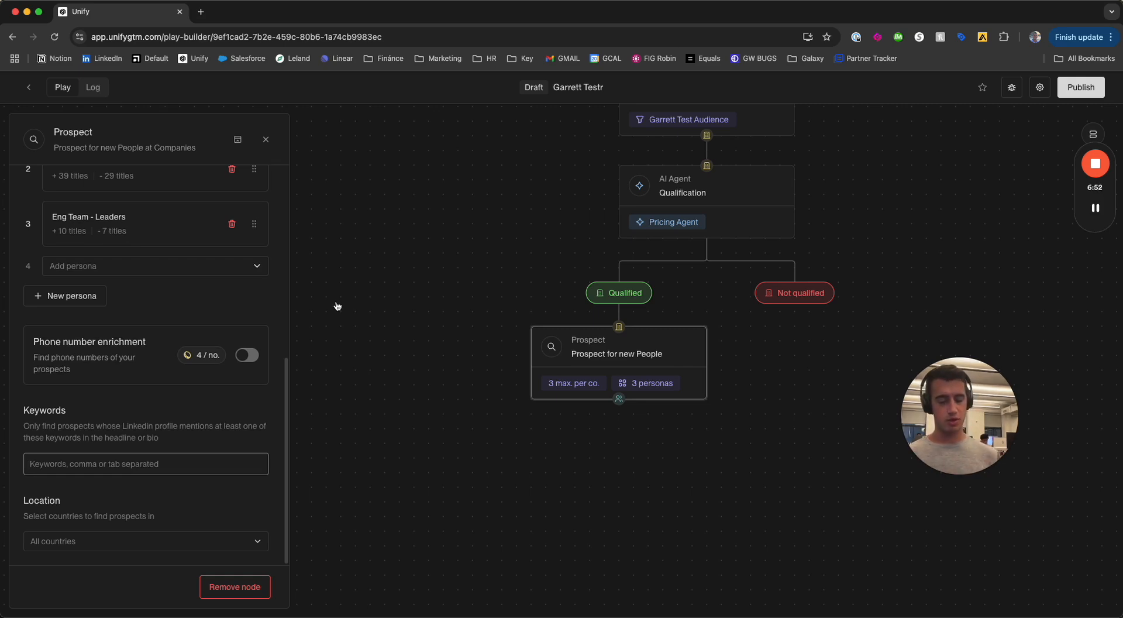
pyautogui.write('H')
pyautogui.press('BackSpace')
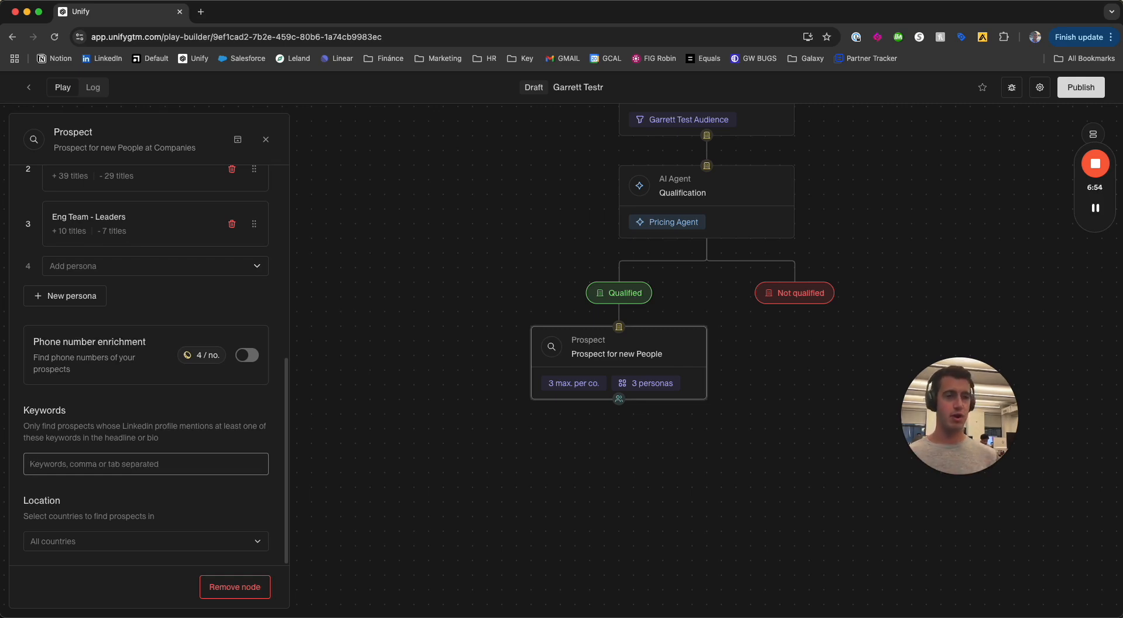
pyautogui.write('product marketing')
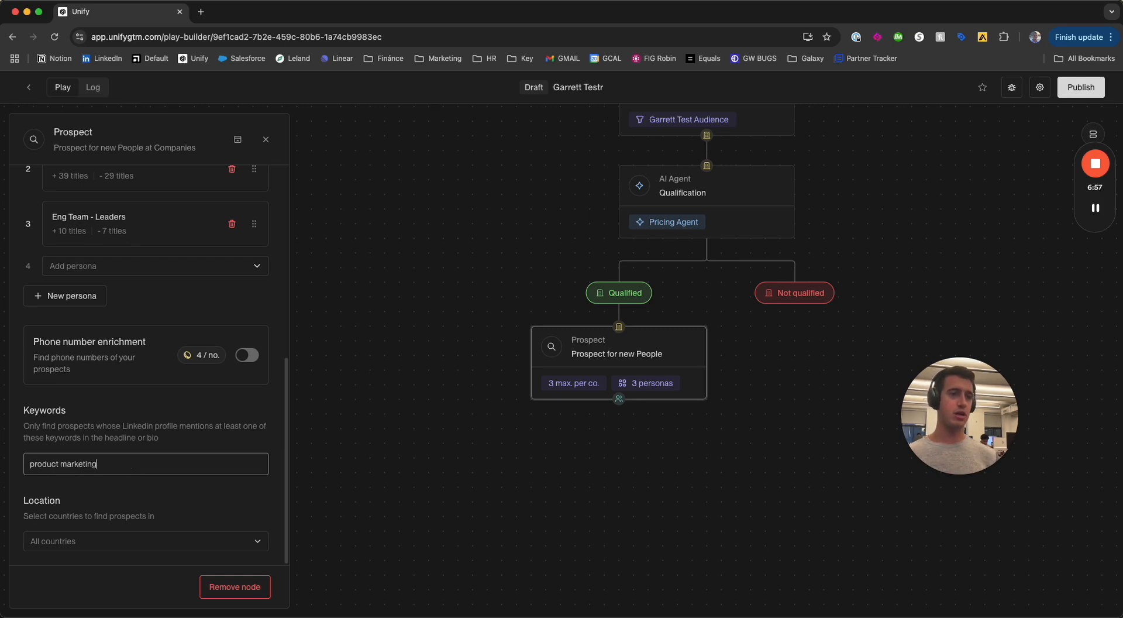
pyautogui.press('Return')
pyautogui.write('bran')
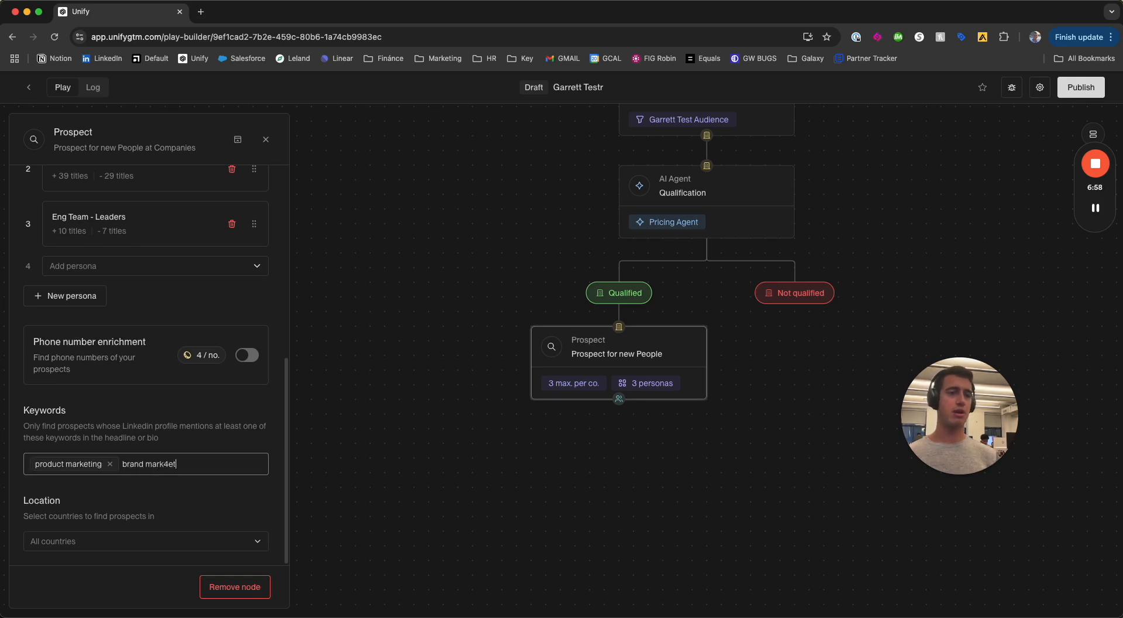
pyautogui.write('d mark4eti')
pyautogui.press('BackSpace')
pyautogui.press('BackSpace')
pyautogui.press('BackSpace')
pyautogui.press('BackSpace')
pyautogui.write('eting')
pyautogui.press('Return')
# - Limit the Prospect node's location to the United States and Canada
pyautogui.click(99, 547)
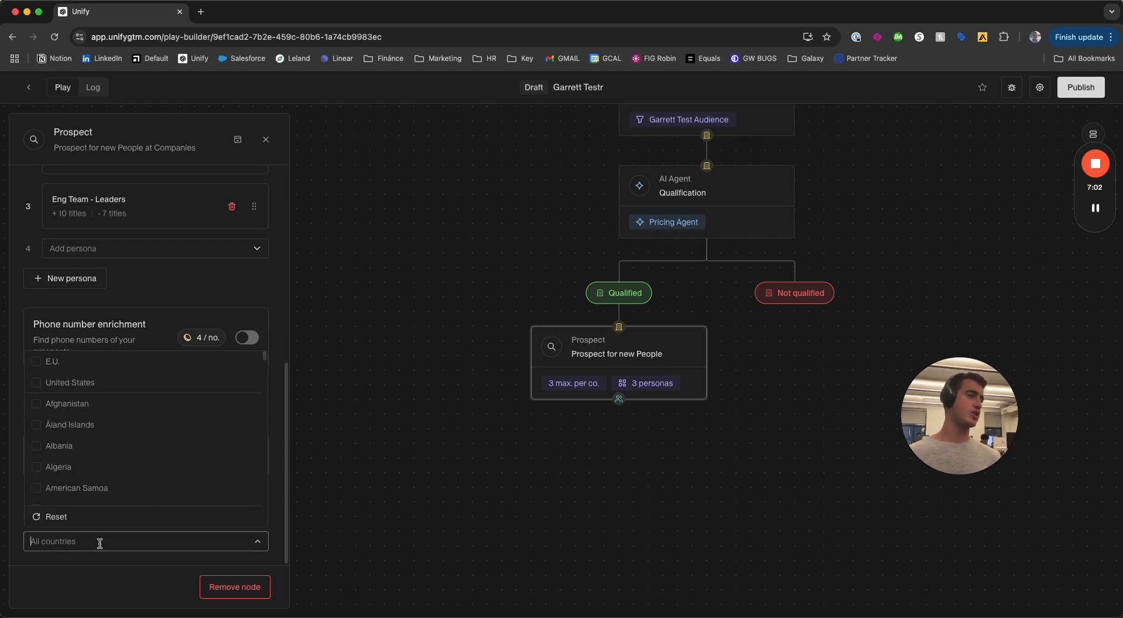
pyautogui.write('unitedf')
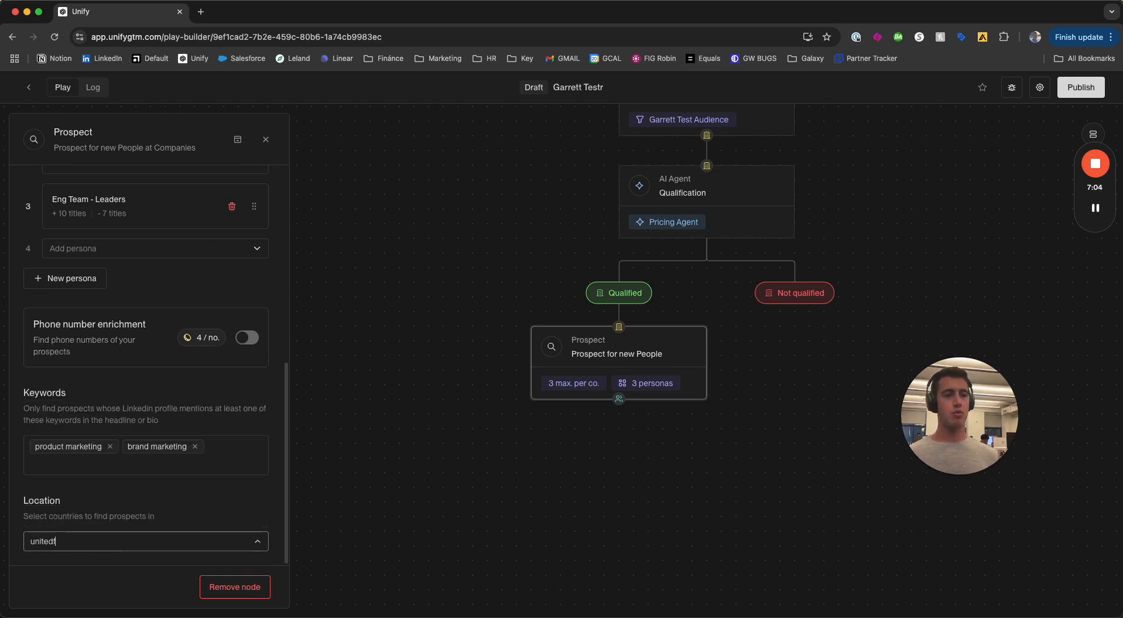
pyautogui.press('BackSpace')
pyautogui.press('BackSpace')
pyautogui.click(78, 474)
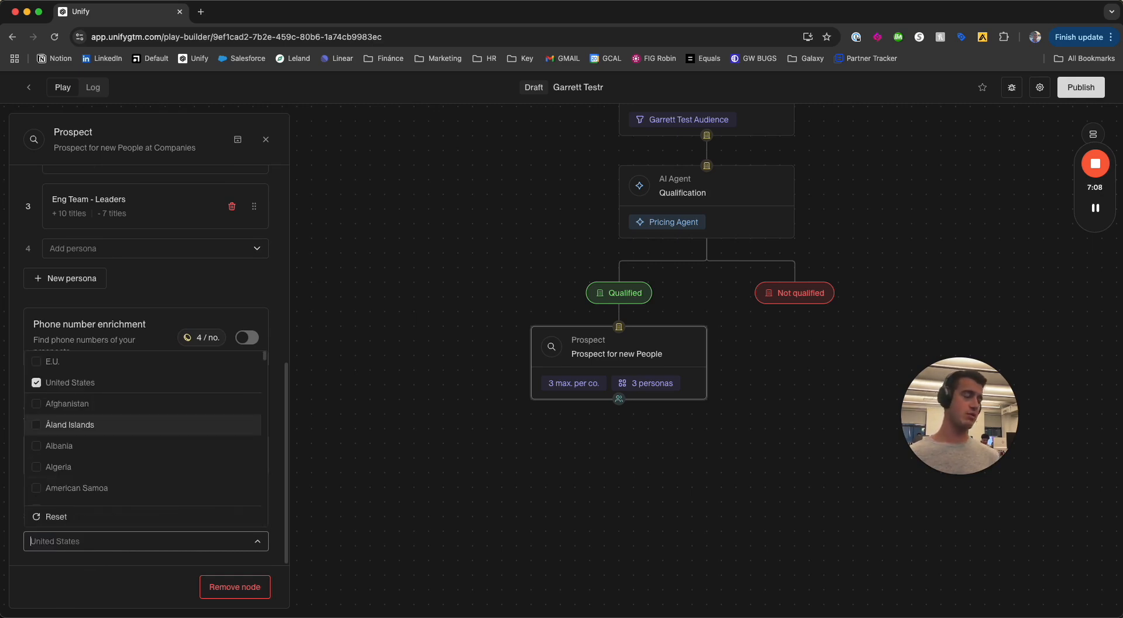
pyautogui.write('cana')
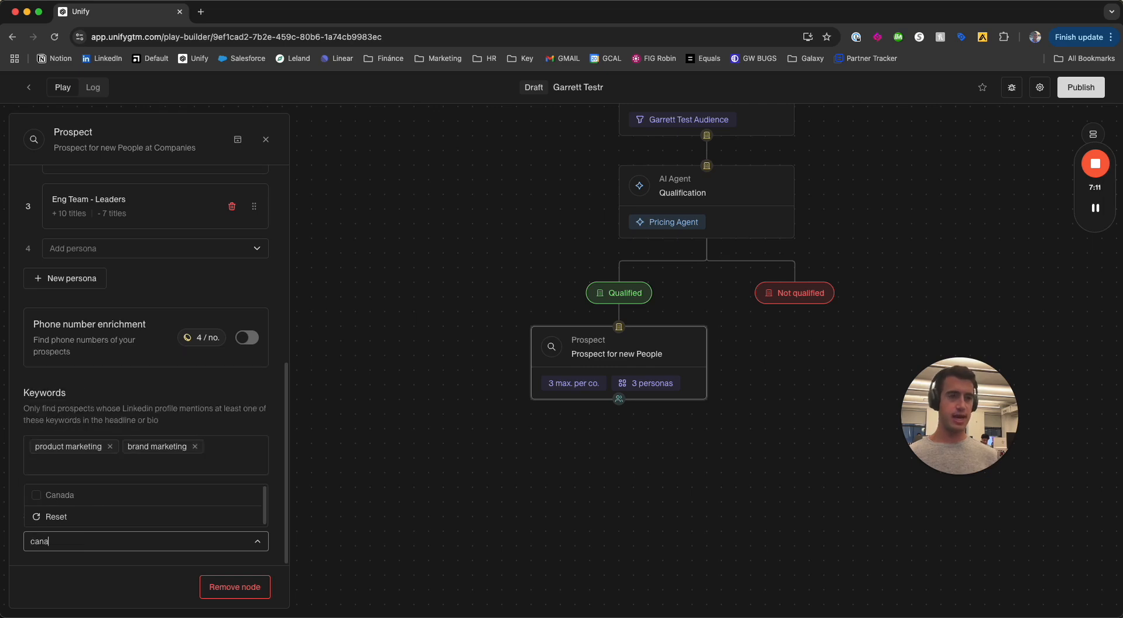
pyautogui.press('Down')
pyautogui.press('Return')
# - Add the United Kingdom and Australia to the Prospect node's locations and close its settings
pyautogui.write('unitefo')
pyautogui.press('BackSpace')
pyautogui.write('d')
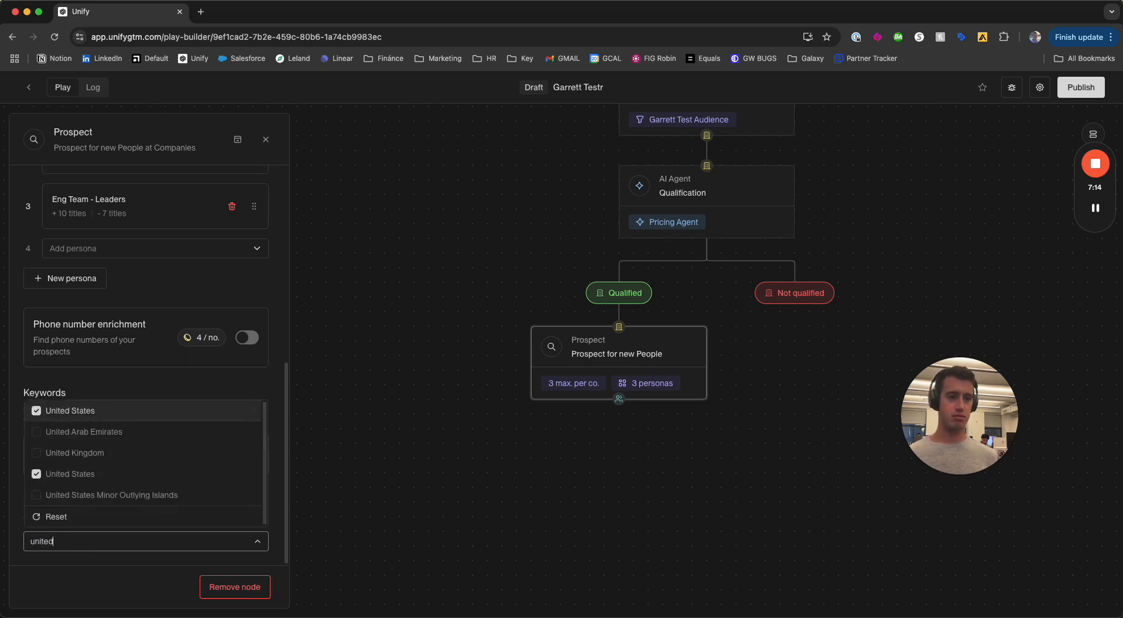
pyautogui.click(76, 453)
pyautogui.write('=a')
pyautogui.press('BackSpace')
pyautogui.write('auts')
pyautogui.press('BackSpace')
pyautogui.press('BackSpace')
pyautogui.press('BackSpace')
pyautogui.write('ustr')
pyautogui.press('Return')
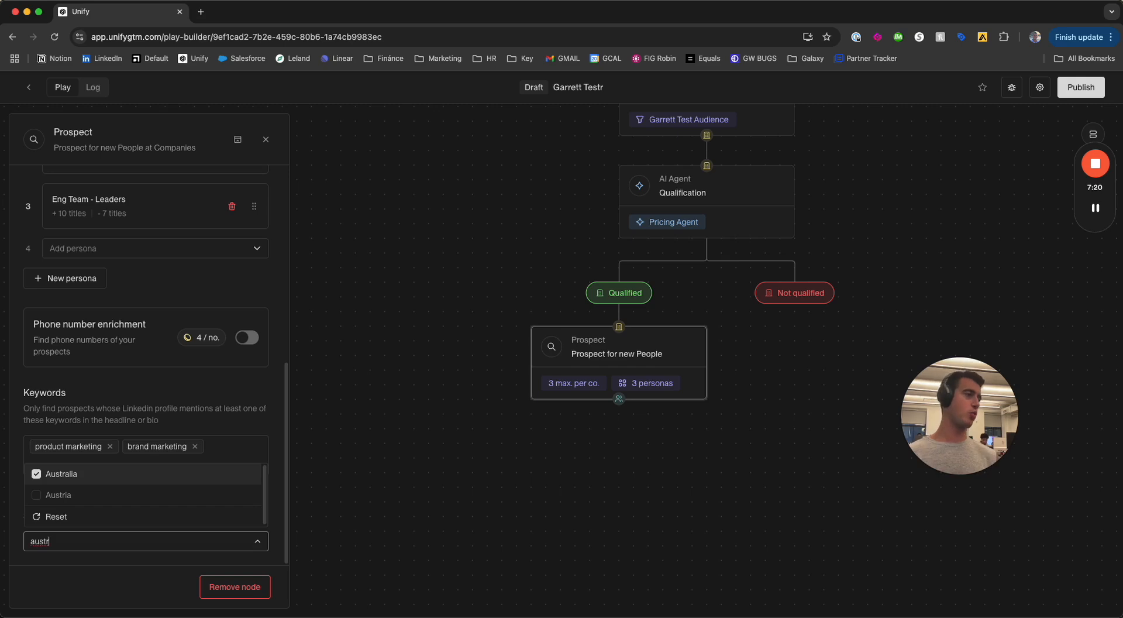
pyautogui.click(479, 526)
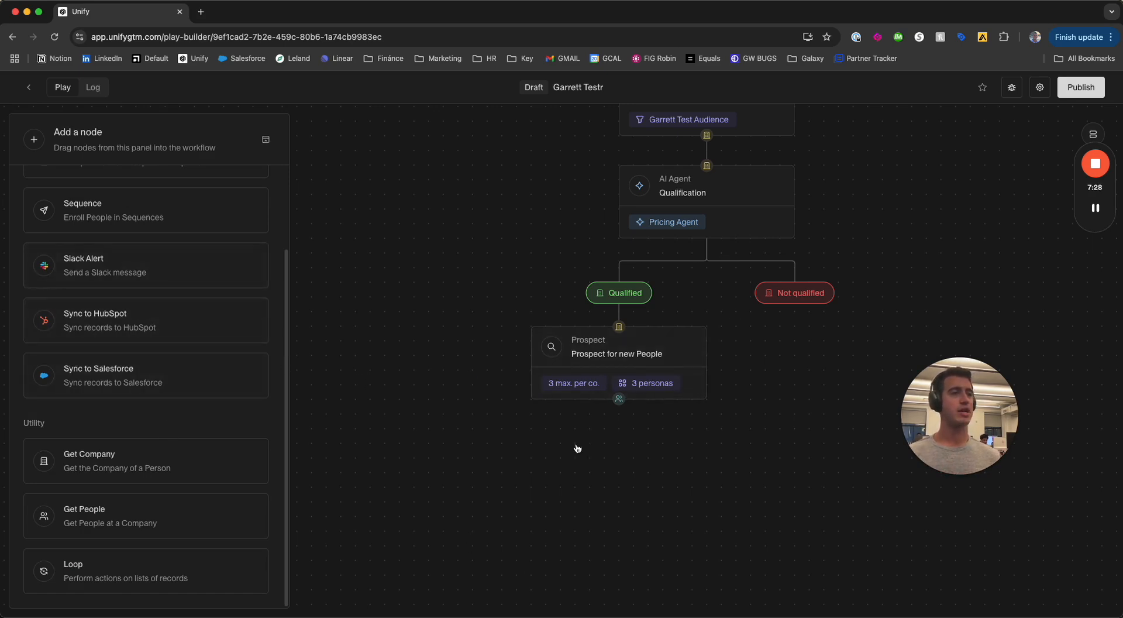
# - Examine the action and utility nodes that can follow the Prospect node
pyautogui.scroll(-3, 611, 443)
pyautogui.scroll(2, 153, 377)
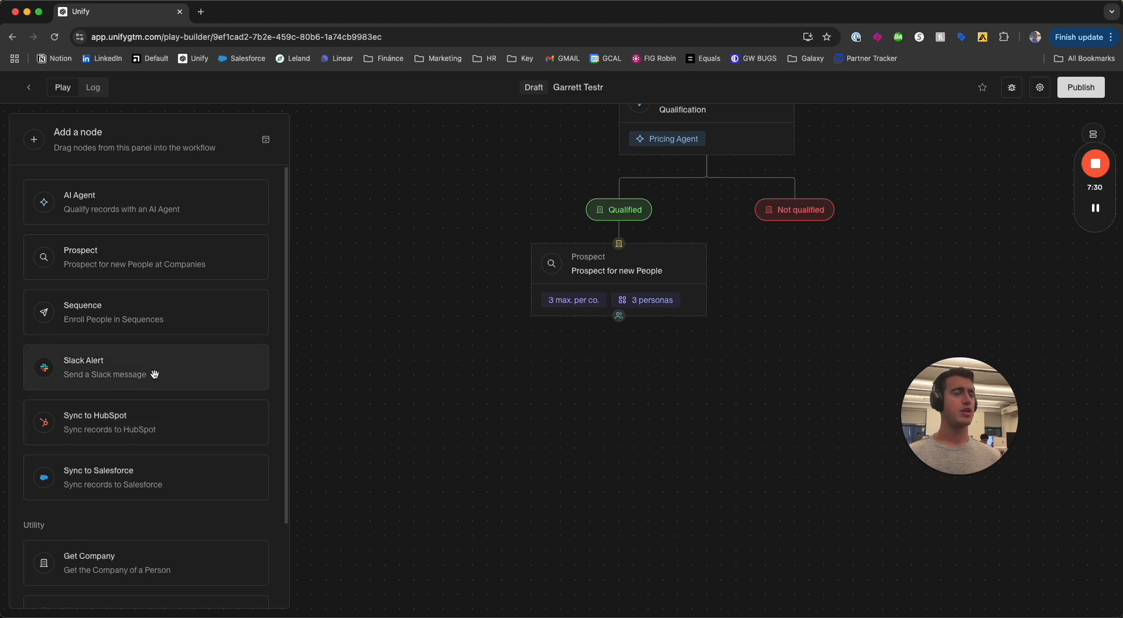
pyautogui.scroll(-2, 129, 430)
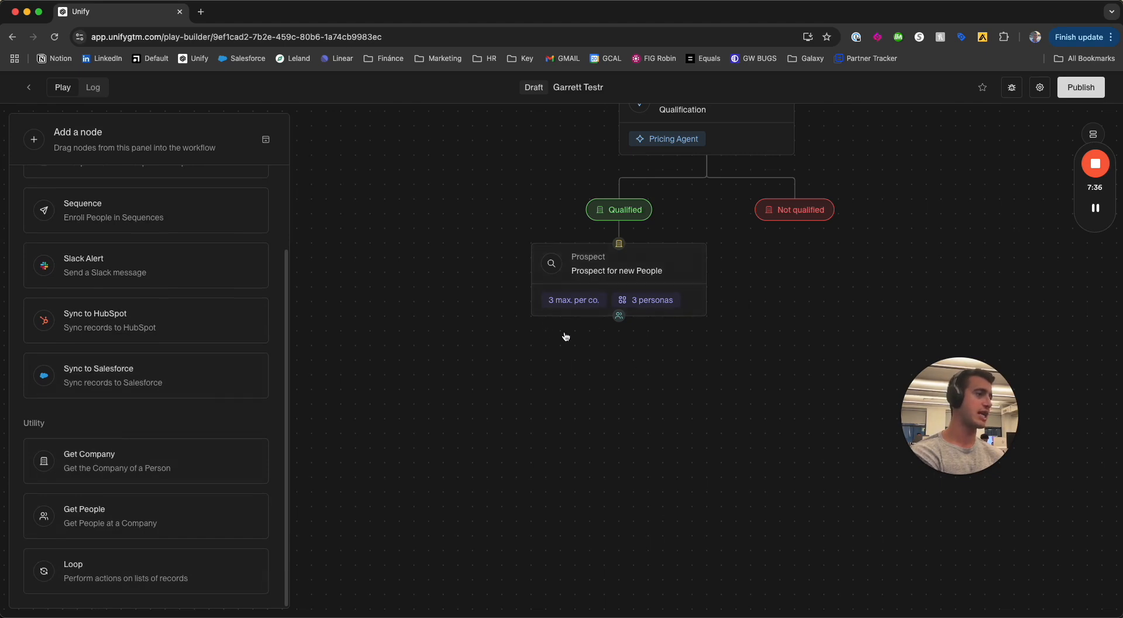
pyautogui.scroll(2, 59, 439)
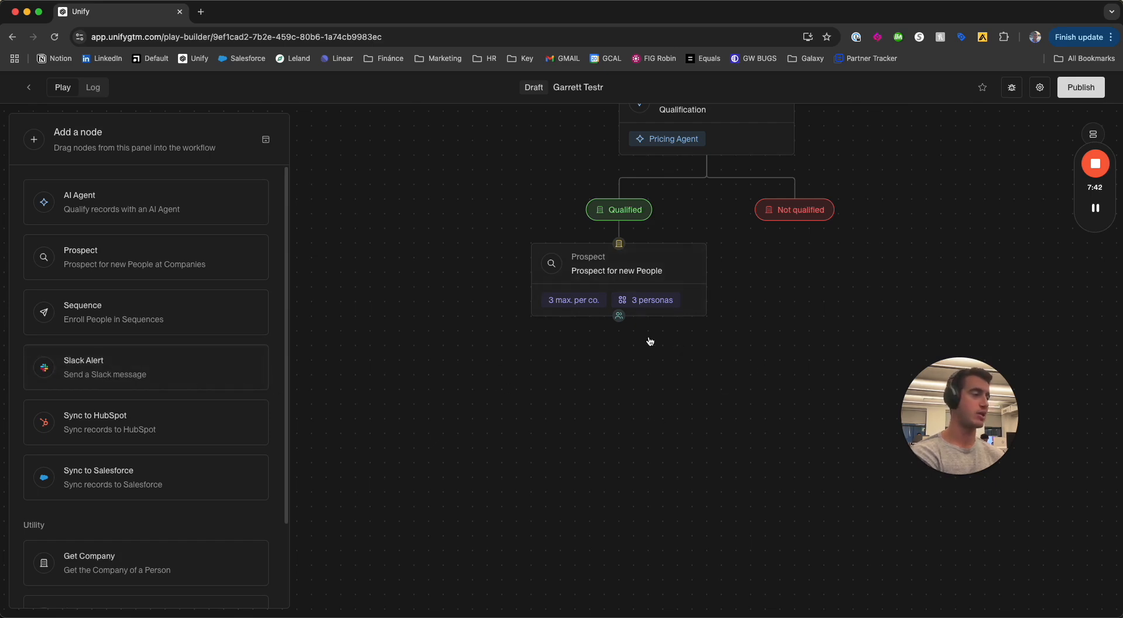
pyautogui.scroll(-3, 530, 395)
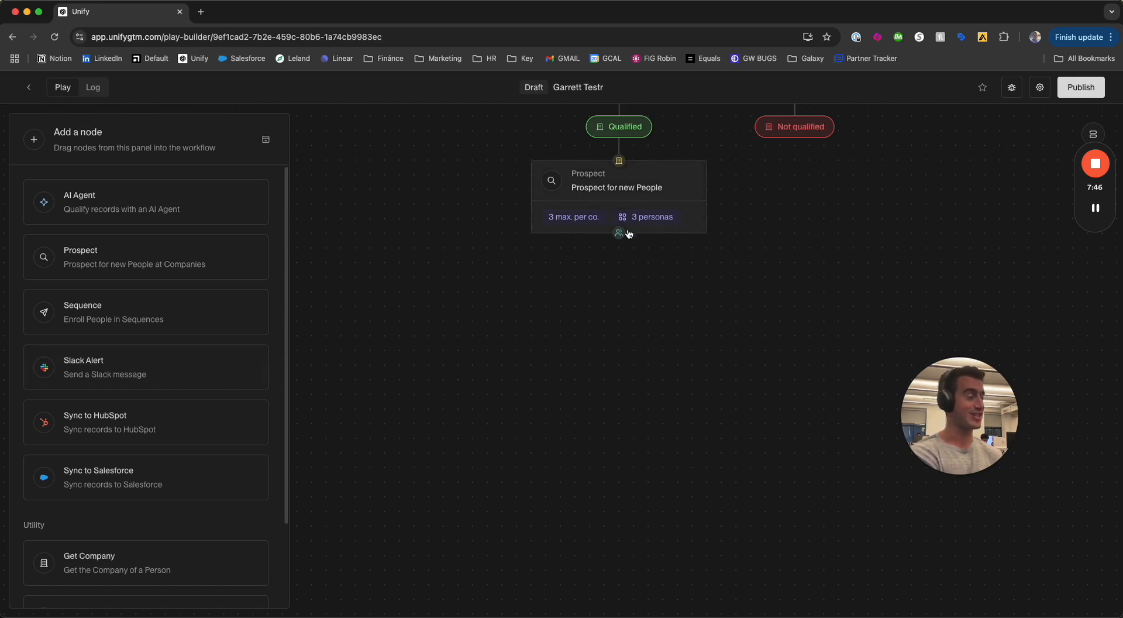
pyautogui.scroll(-2, 176, 410)
pyautogui.scroll(-1, 163, 434)
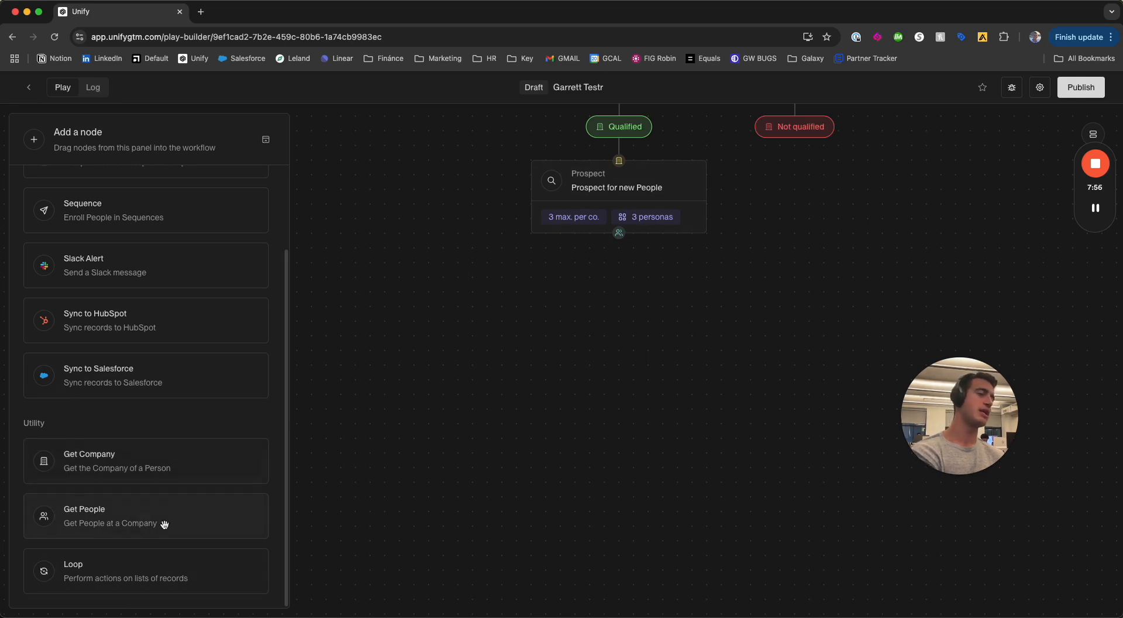
pyautogui.scroll(1, 157, 445)
pyautogui.scroll(3, 158, 444)
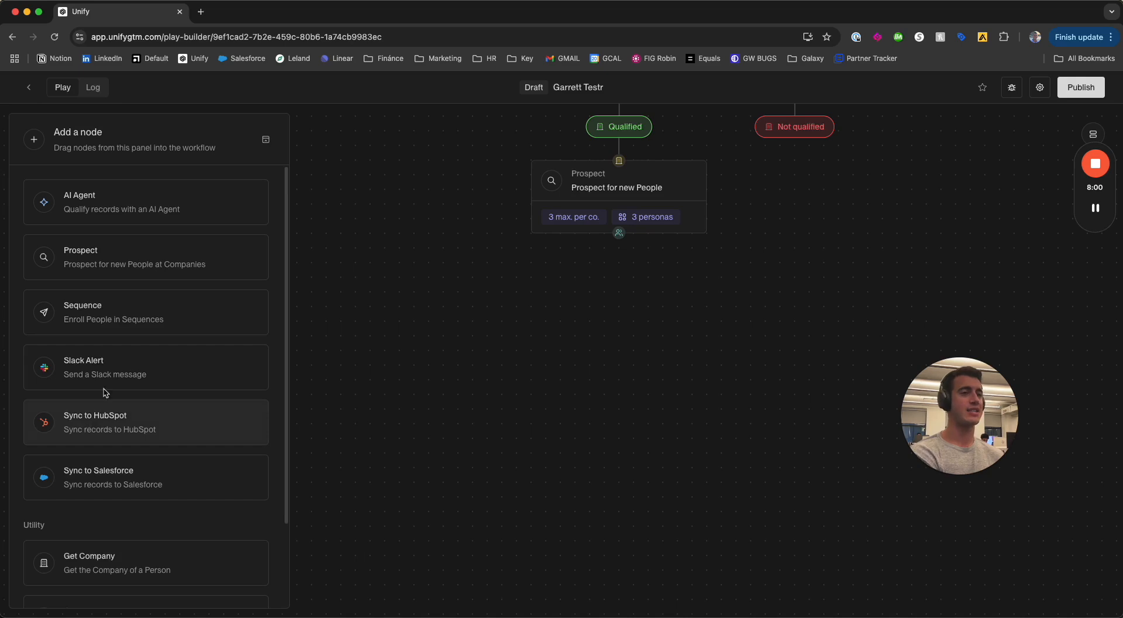
# - Add a Loop node below the Prospect node and place a Sequence node inside the loop
pyautogui.scroll(-3, 108, 532)
pyautogui.moveTo(126, 555); pyautogui.dragTo(644, 342)
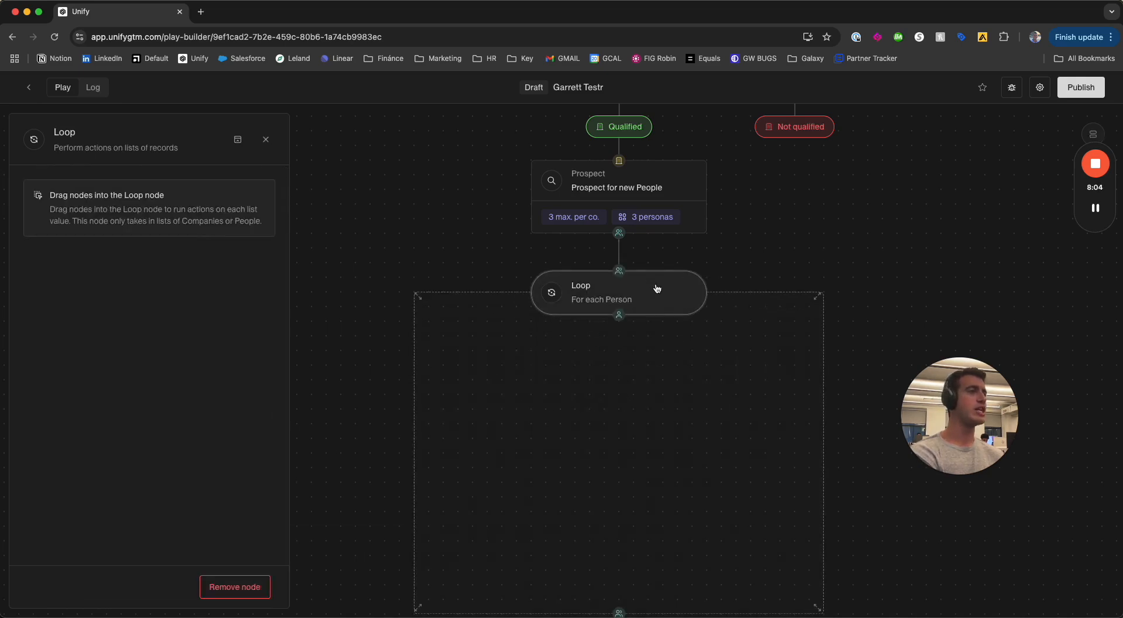
pyautogui.click(388, 358)
pyautogui.moveTo(111, 314); pyautogui.dragTo(585, 380)
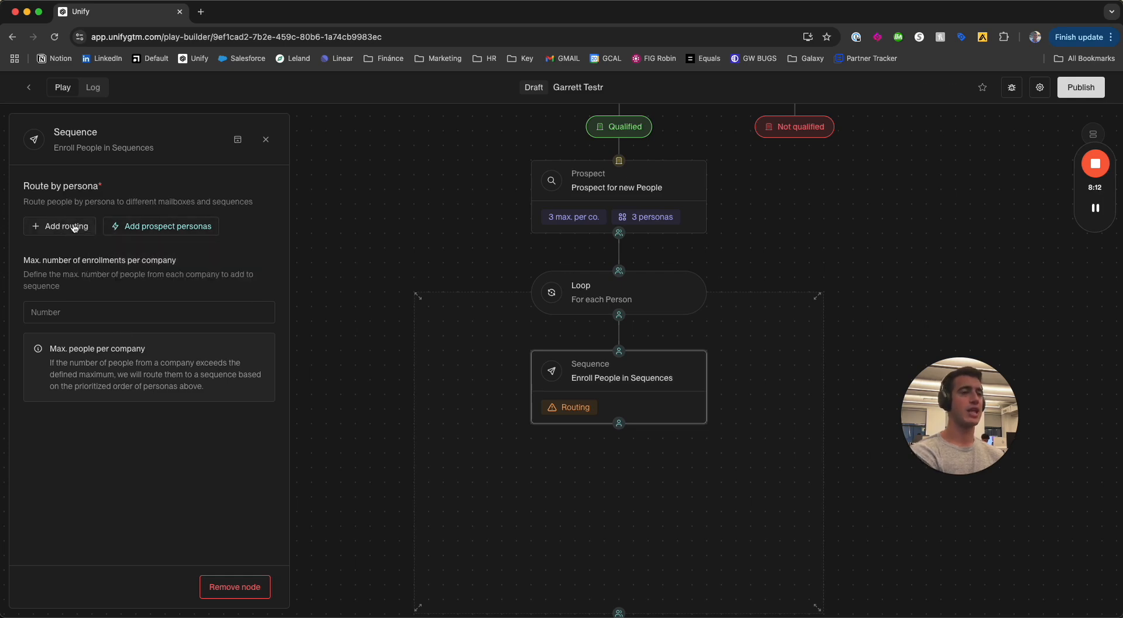
# - Route the sequence by the prospect personas and assign the getunify.app, getunifyhq.com and getunify.io mailbox groups to Revops - Leader
pyautogui.click(153, 228)
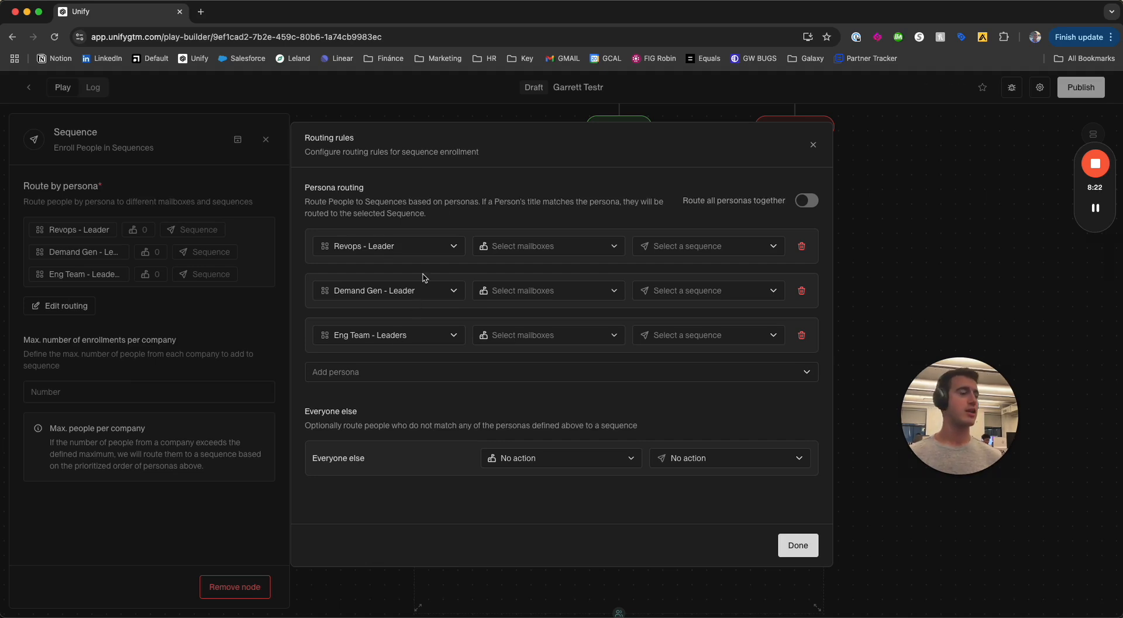
pyautogui.click(499, 251)
pyautogui.scroll(5, 548, 375)
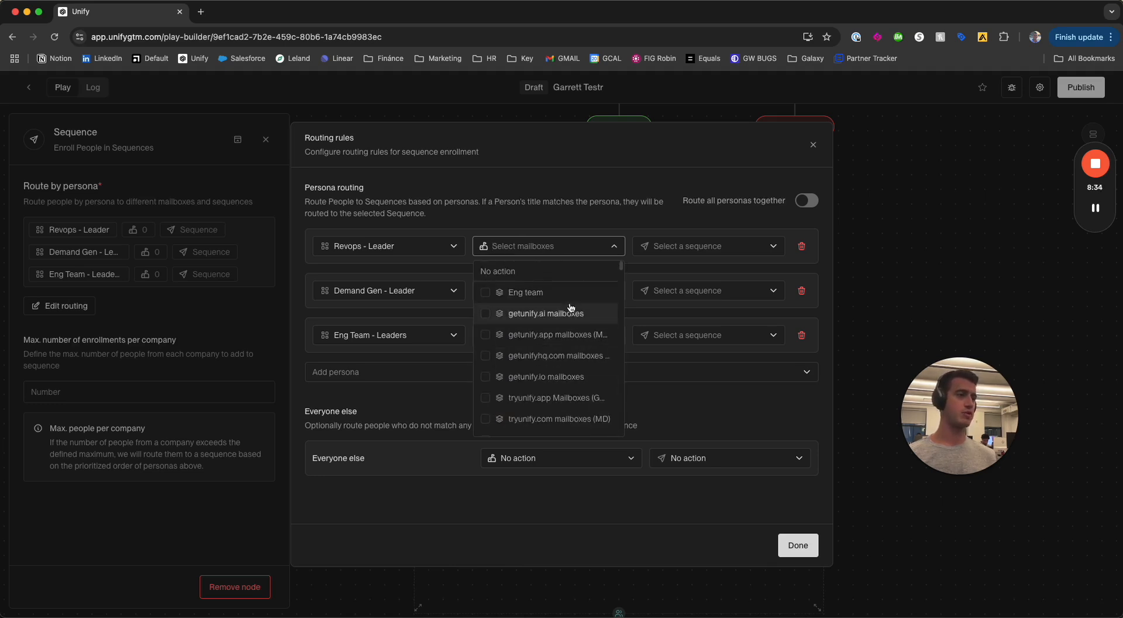
pyautogui.click(557, 335)
pyautogui.click(548, 356)
pyautogui.click(545, 376)
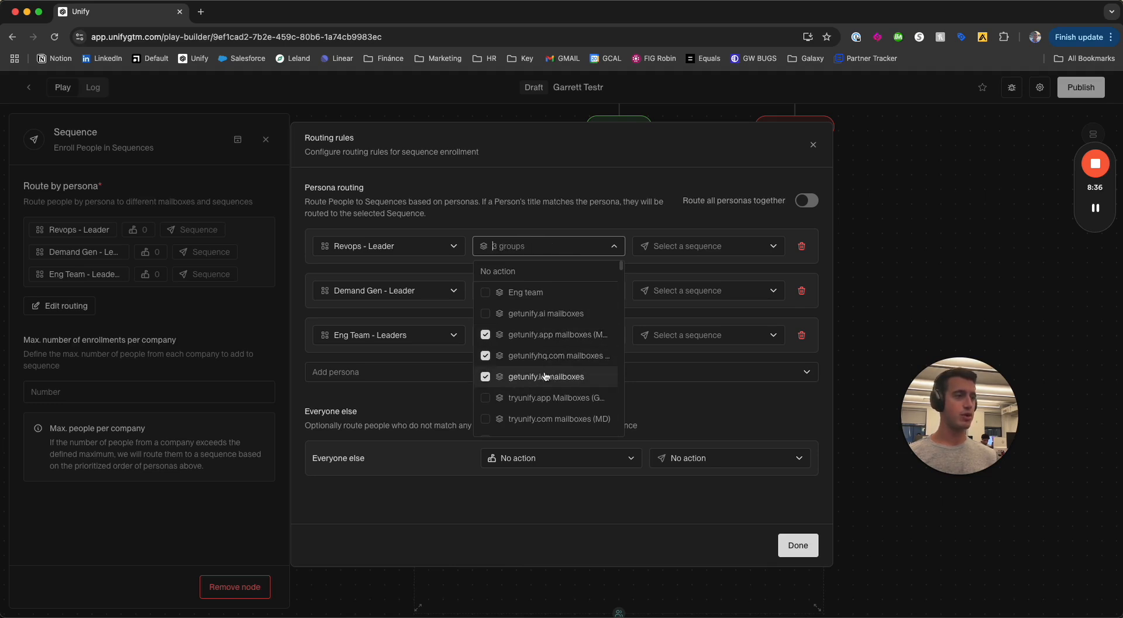
pyautogui.click(576, 230)
# - Assign three mailbox groups each to the Demand Gen - Leader and Eng Team - Leaders personas
pyautogui.click(526, 291)
pyautogui.click(530, 378)
pyautogui.click(530, 399)
pyautogui.click(531, 420)
pyautogui.click(539, 291)
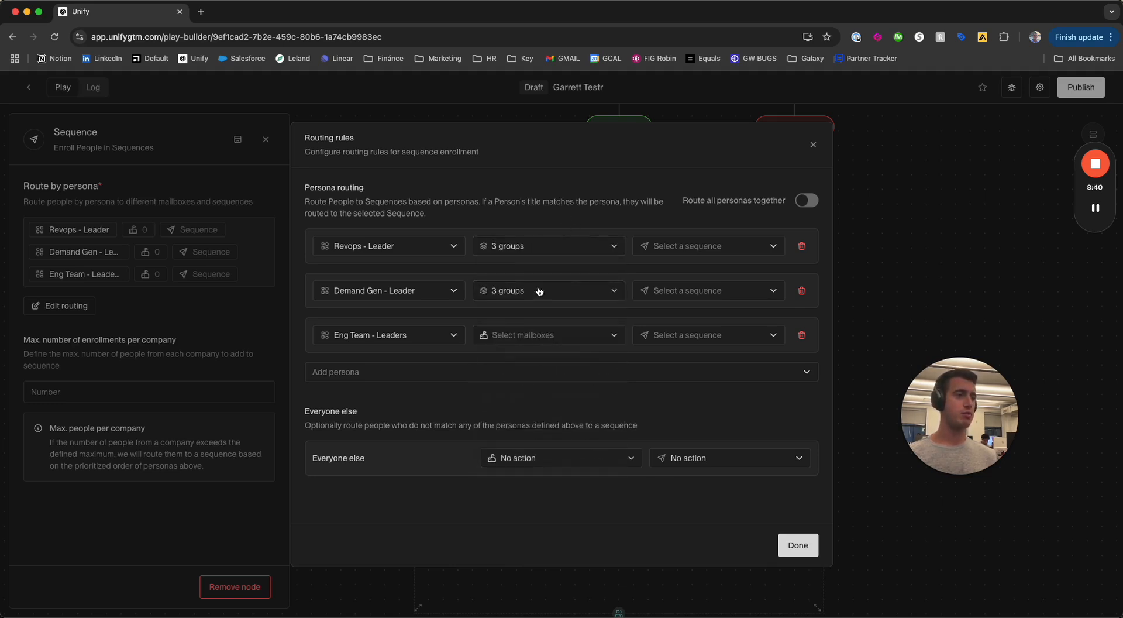
pyautogui.click(550, 335)
pyautogui.click(544, 402)
pyautogui.click(546, 423)
pyautogui.click(544, 445)
pyautogui.click(559, 179)
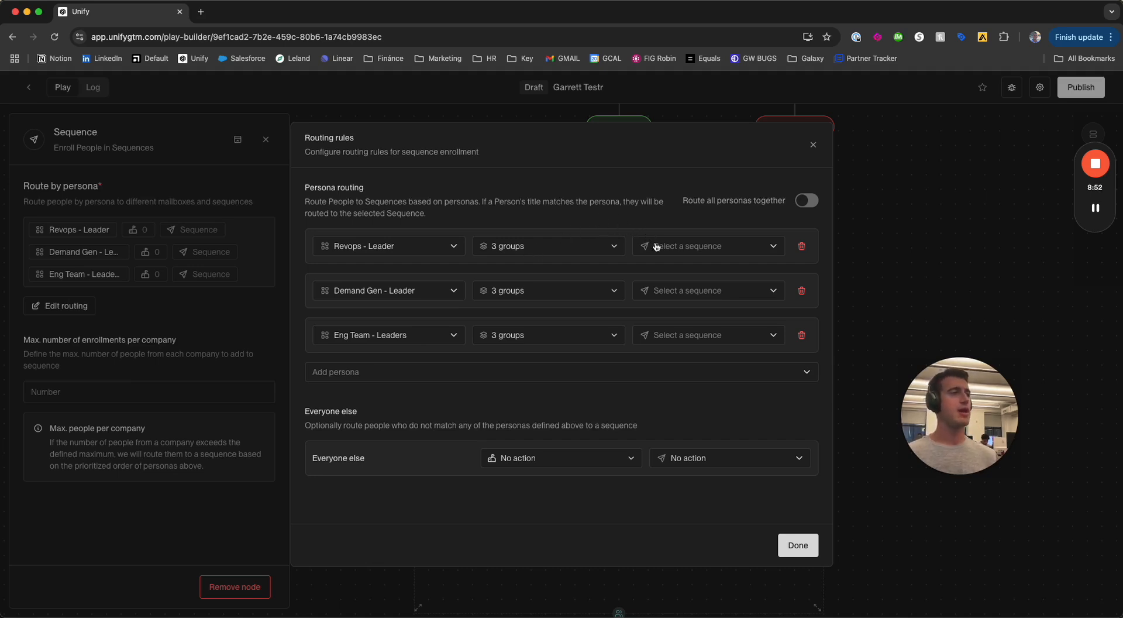
# - Turn on routing all personas together and choose the 6sense - Partner sequence
pyautogui.click(805, 202)
pyautogui.click(706, 253)
pyautogui.click(679, 310)
# - Set the Revops - Leader sequence to RevOps - Normal and turn off routing all personas together
pyautogui.click(712, 249)
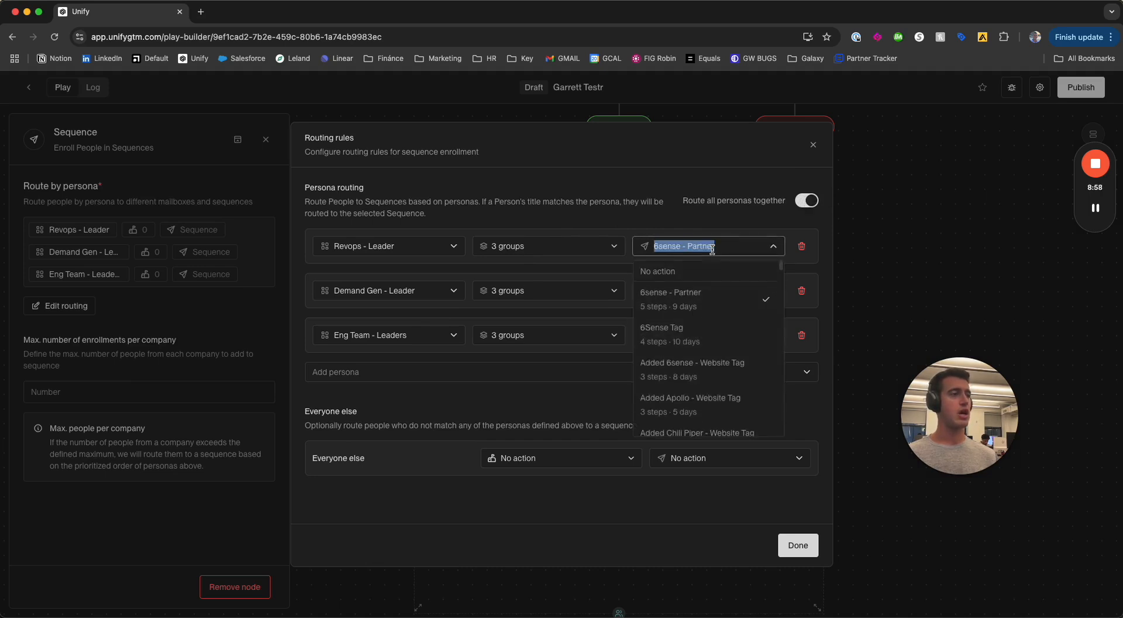
pyautogui.write('revops')
pyautogui.press('Down')
pyautogui.press('Return')
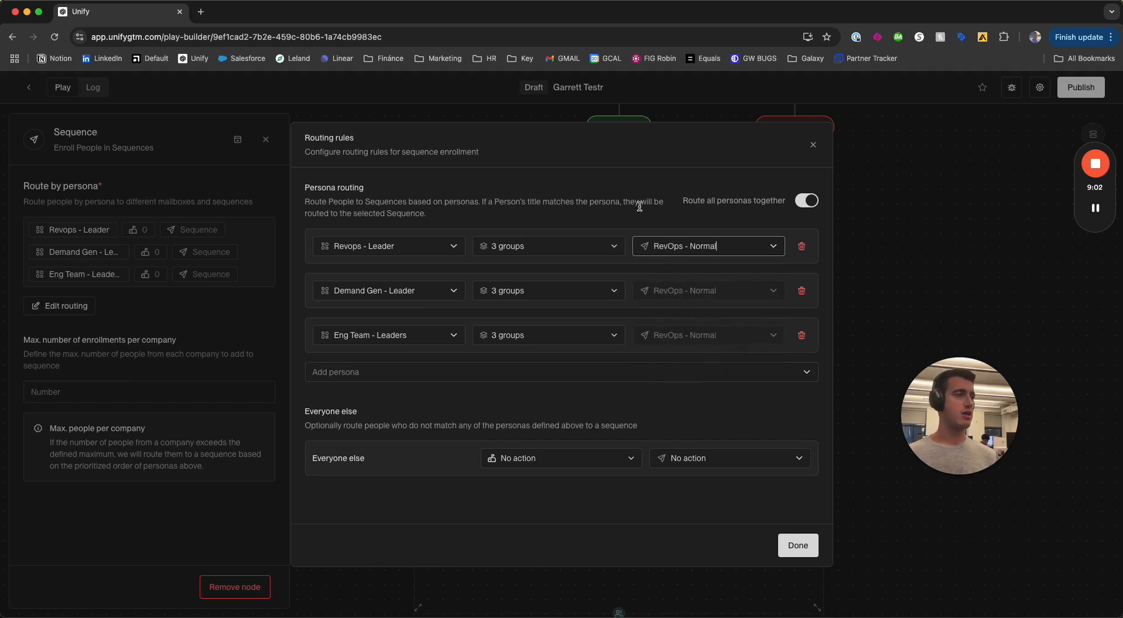
pyautogui.click(807, 205)
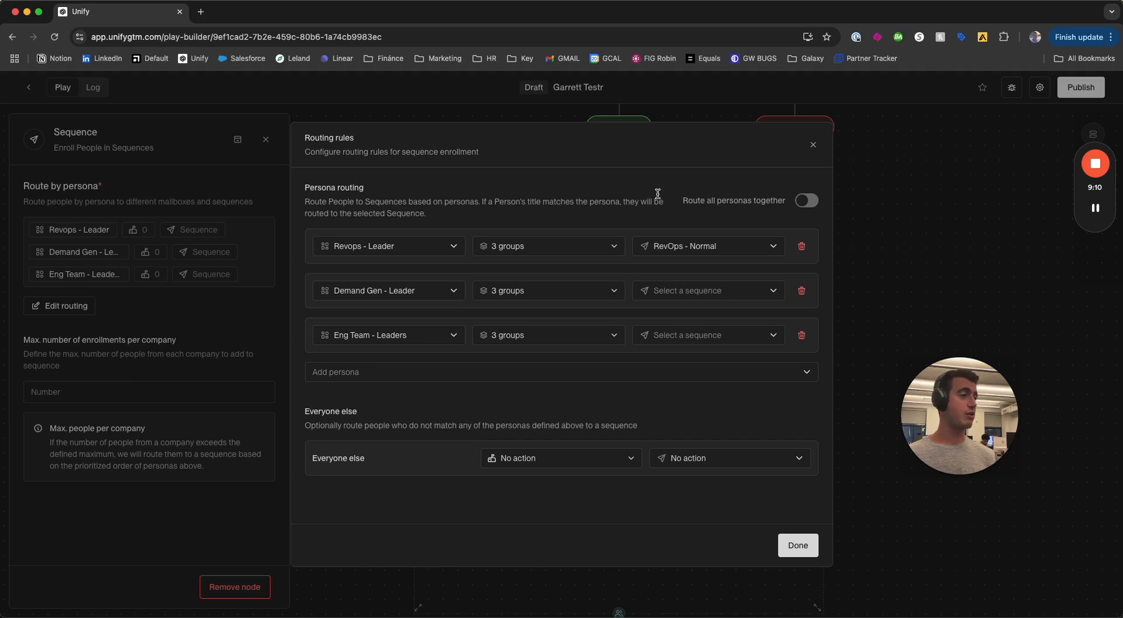
# - Route the Demand Gen - Leader persona to the Demand Gen - Normal sequence
pyautogui.click(716, 297)
pyautogui.write('demand')
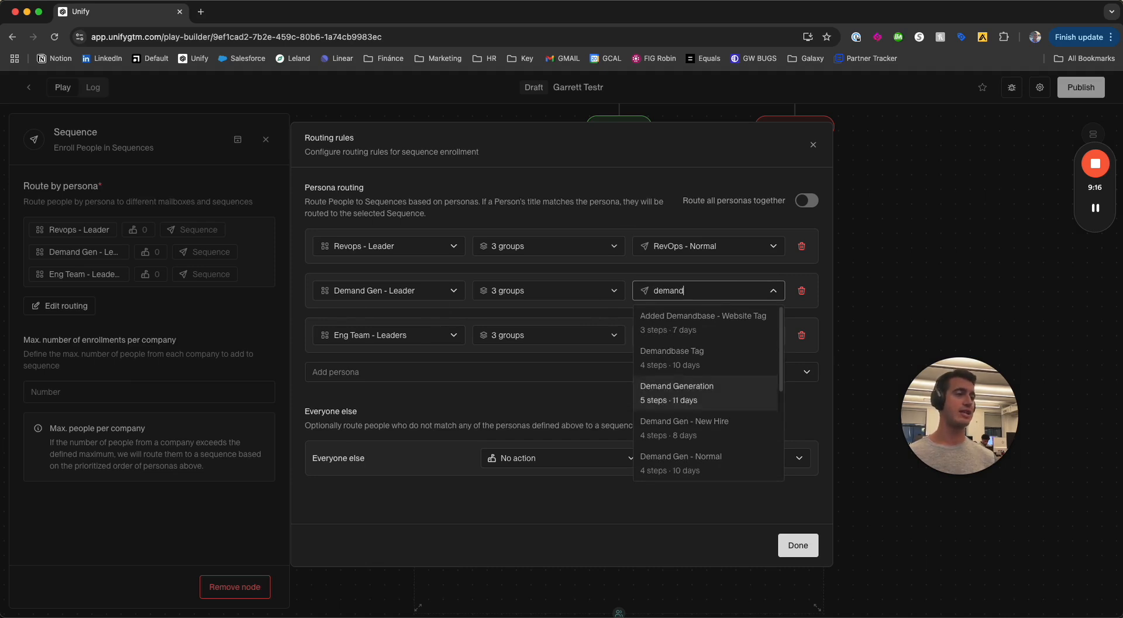
pyautogui.click(702, 459)
# - Route the Eng Team - Leaders persona to the Eng Senior - Normal (CH) sequence and save the routing rules
pyautogui.click(732, 334)
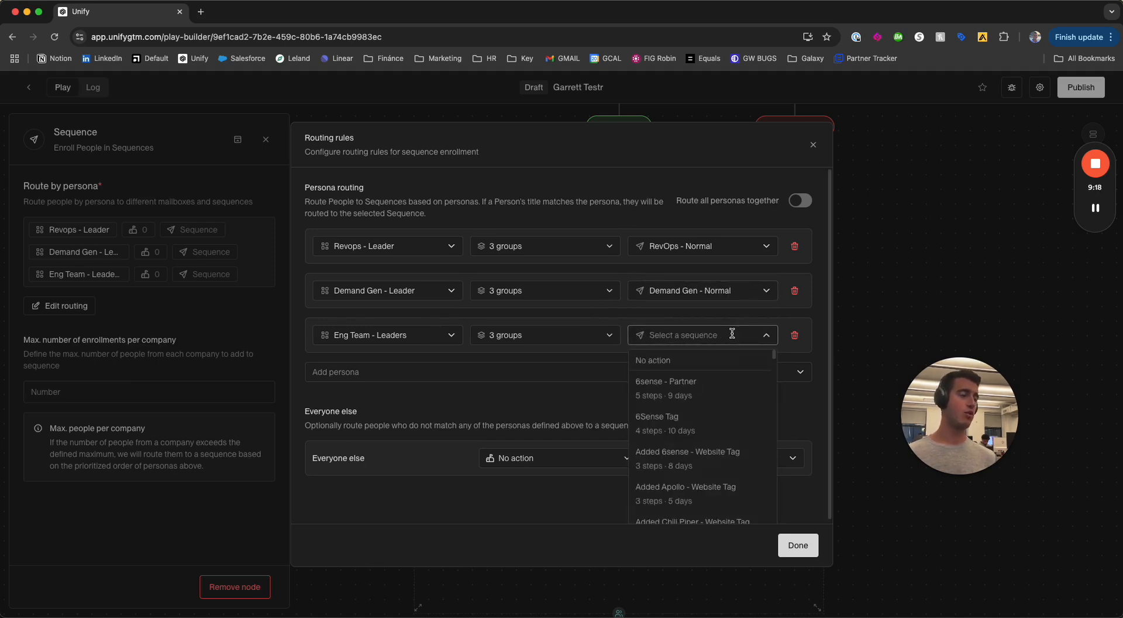
pyautogui.write('eng')
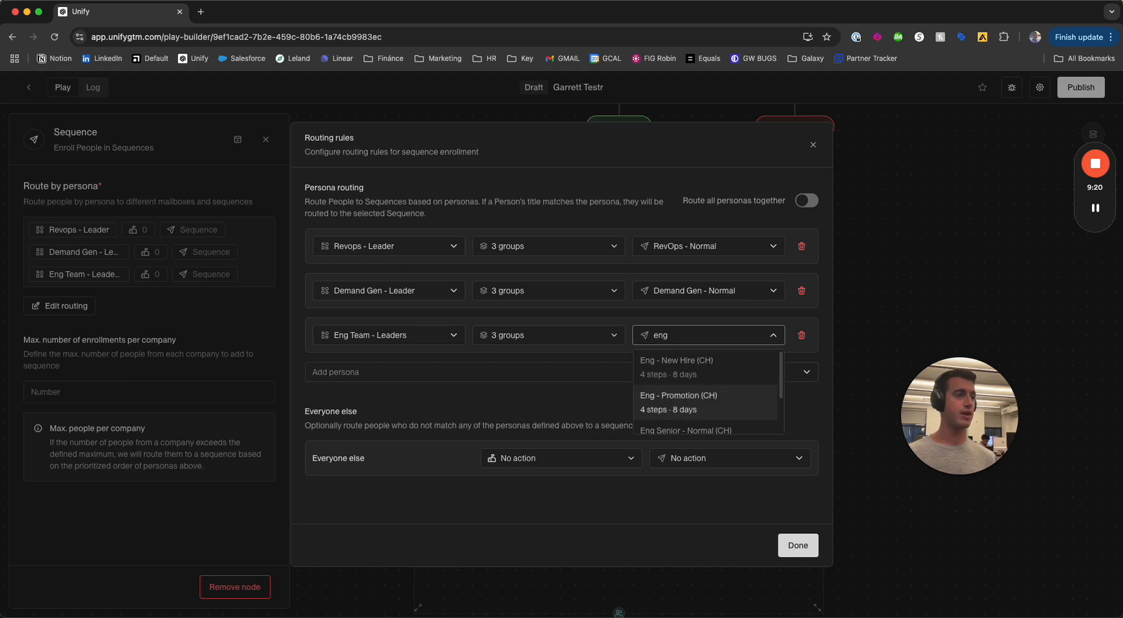
pyautogui.press('Down')
pyautogui.press('Return')
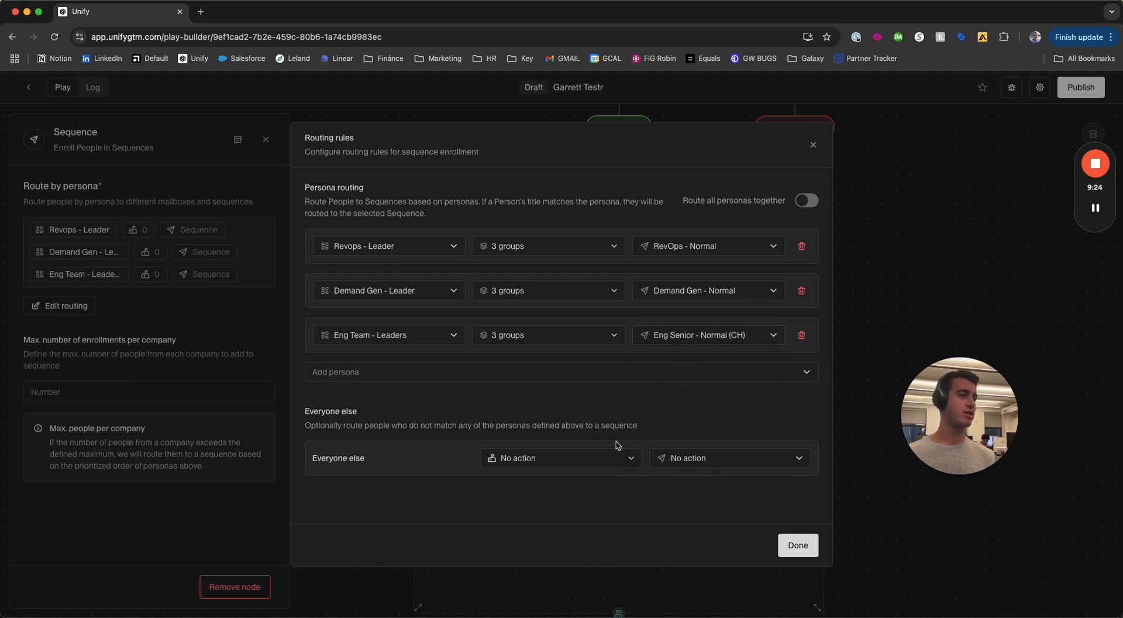
pyautogui.click(797, 543)
# - Review the complete play from trigger to sequence, and publish and run it
pyautogui.scroll(5, 658, 467)
pyautogui.scroll(5, 660, 464)
pyautogui.scroll(-6, 662, 468)
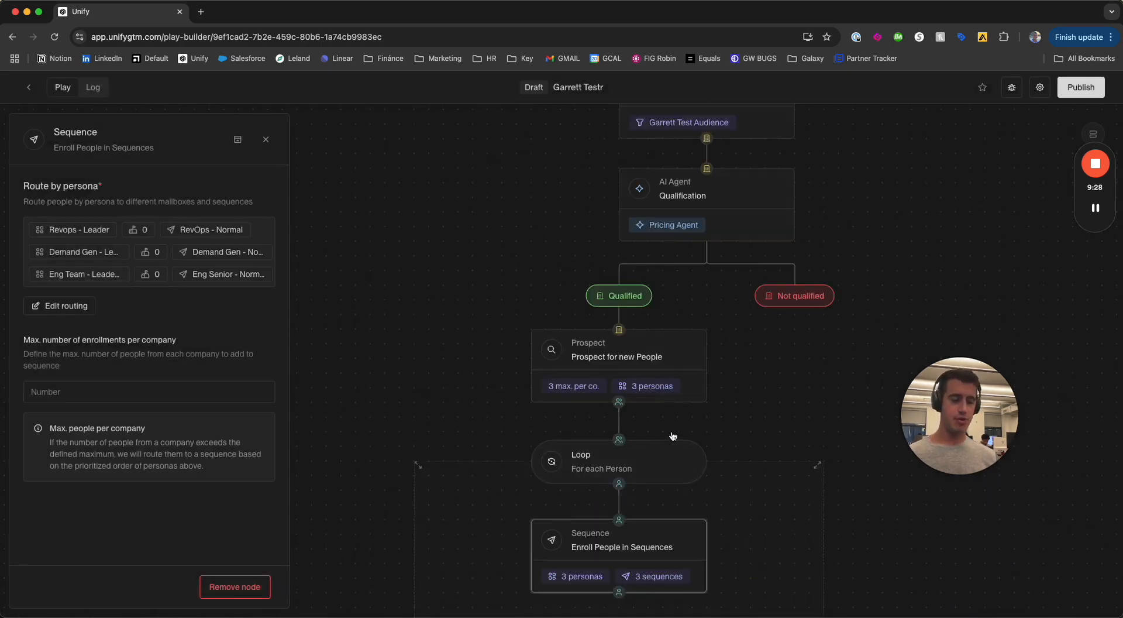
pyautogui.scroll(-5, 672, 436)
pyautogui.scroll(2, 707, 410)
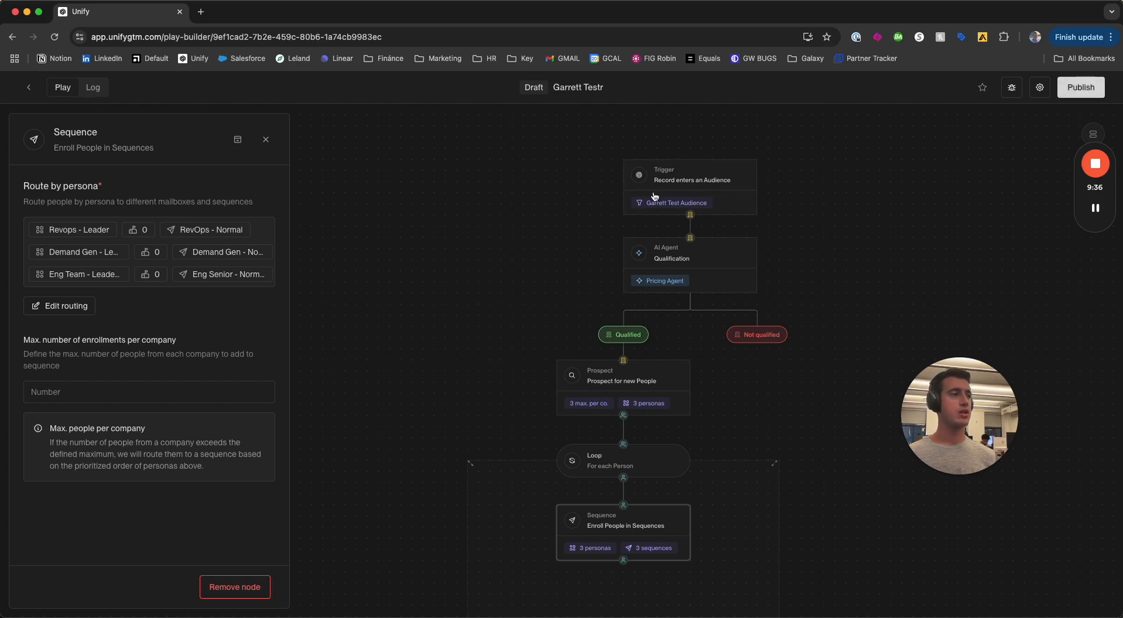
pyautogui.click(1081, 87)
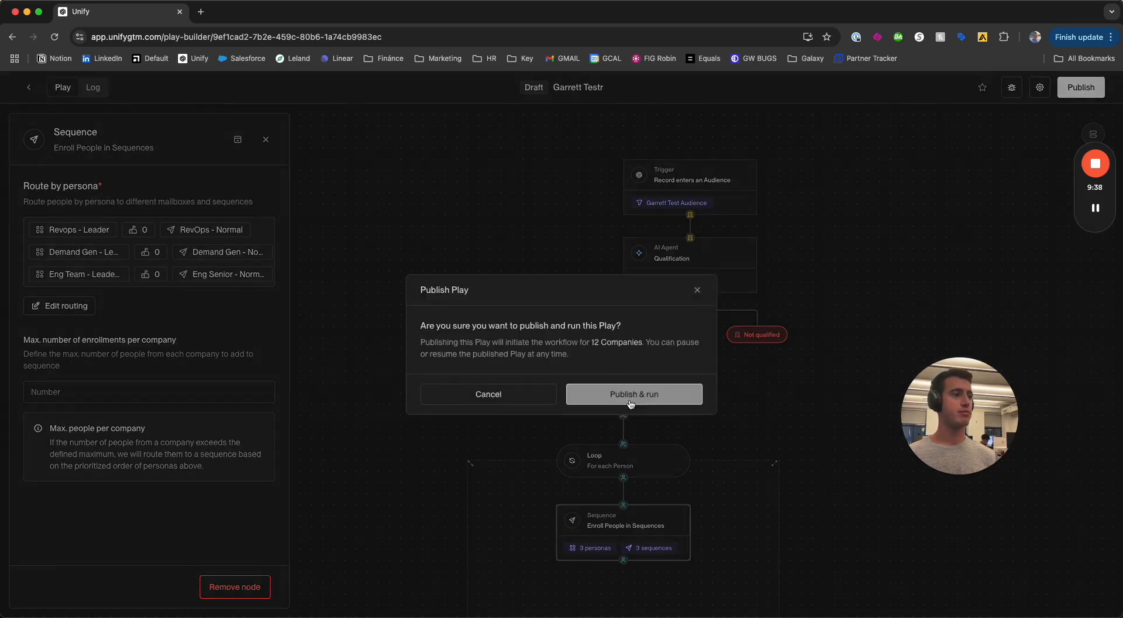
pyautogui.click(631, 399)
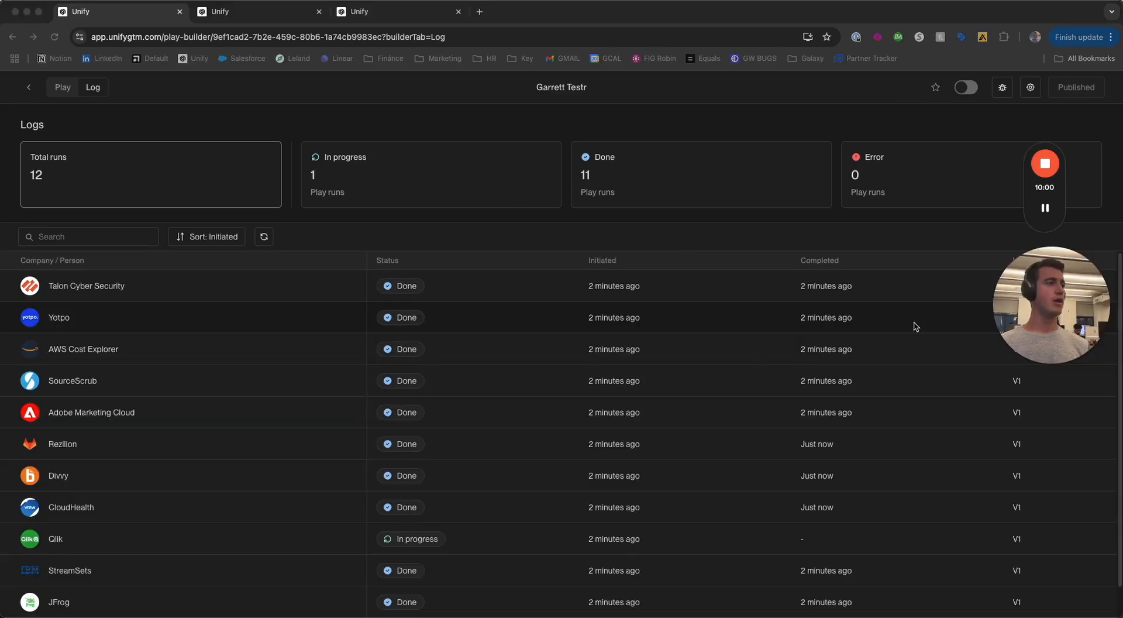
# - Open the Yotpo run from the play logs and follow its path through the play
pyautogui.click(407, 160)
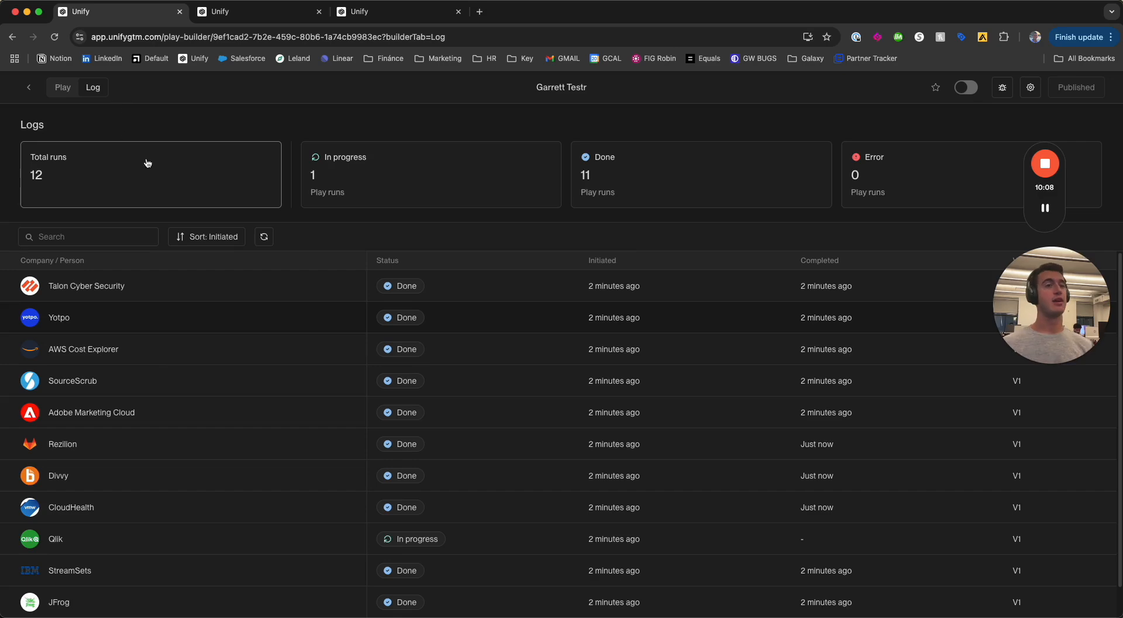
pyautogui.click(158, 319)
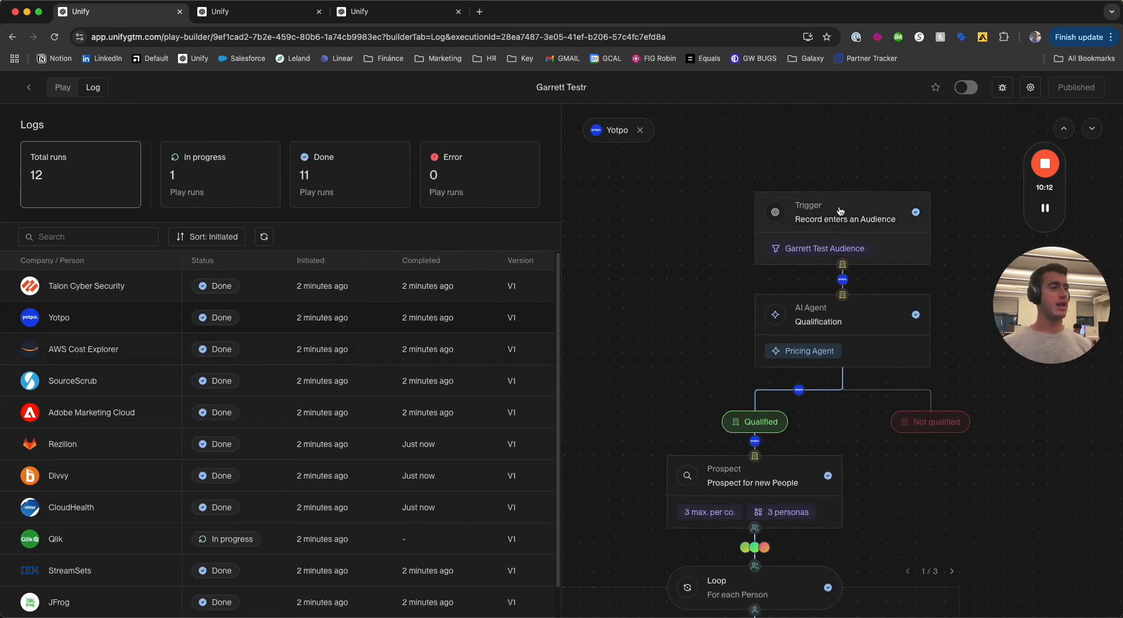
pyautogui.scroll(-3, 748, 438)
pyautogui.scroll(2, 747, 438)
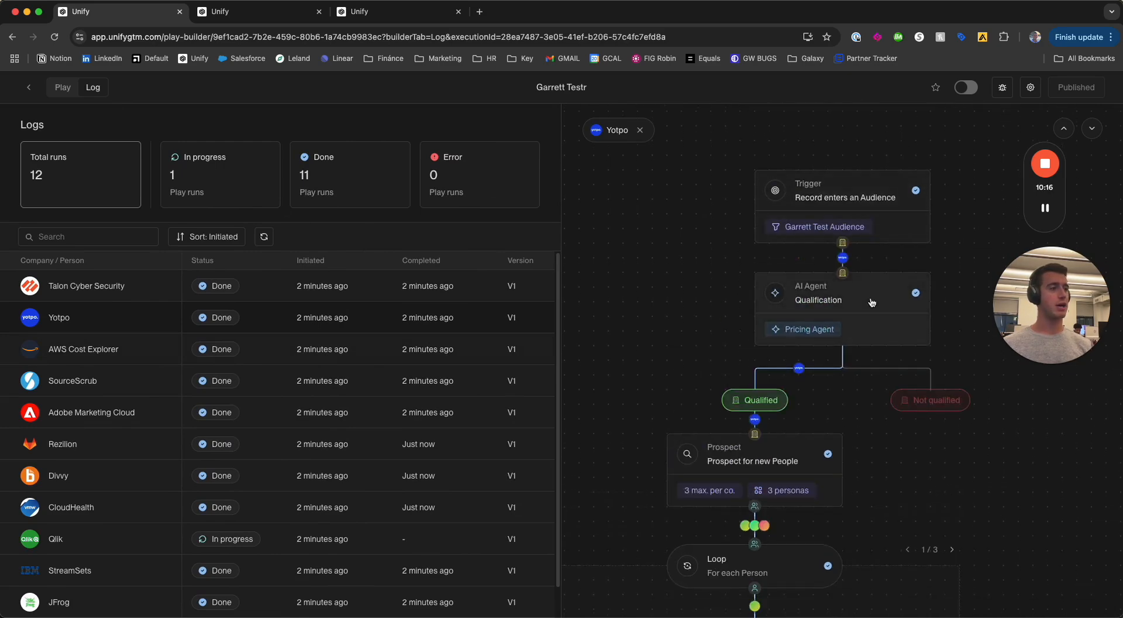
# - Inspect the AI Agent qualification result for Yotpo and read the agent log down to its response
pyautogui.click(872, 301)
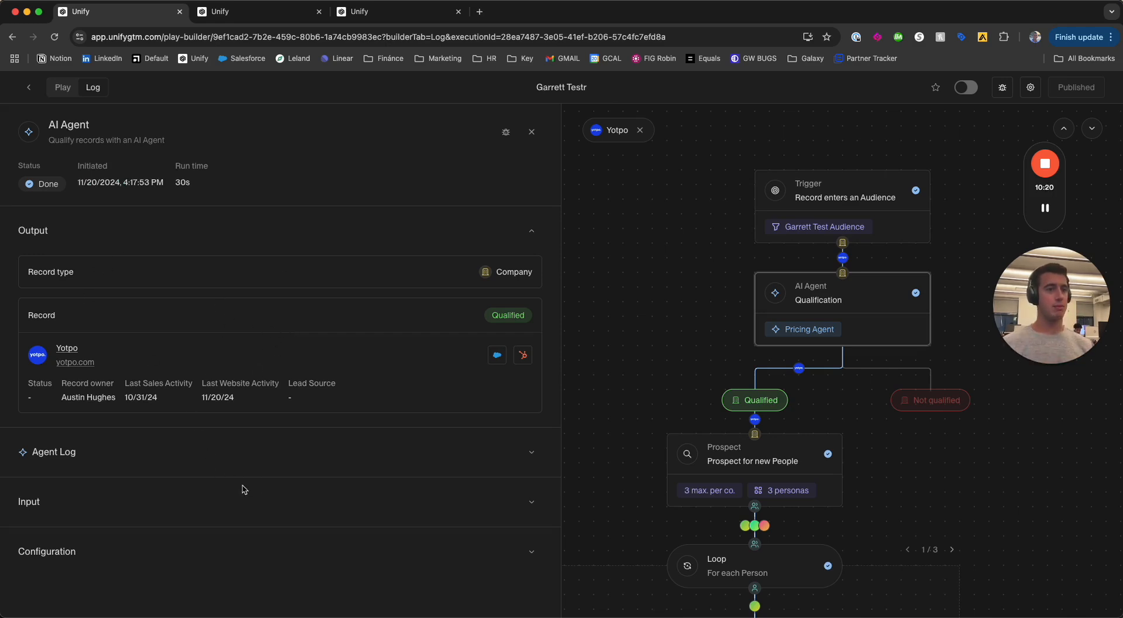
pyautogui.click(529, 454)
pyautogui.scroll(-5, 270, 427)
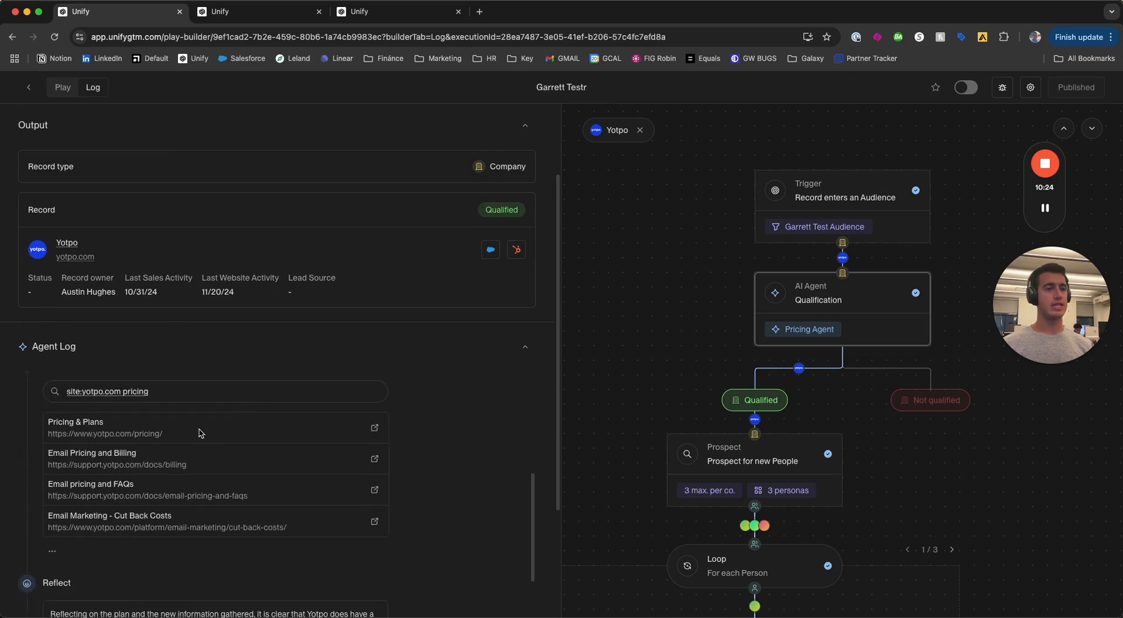
pyautogui.scroll(-5, 170, 468)
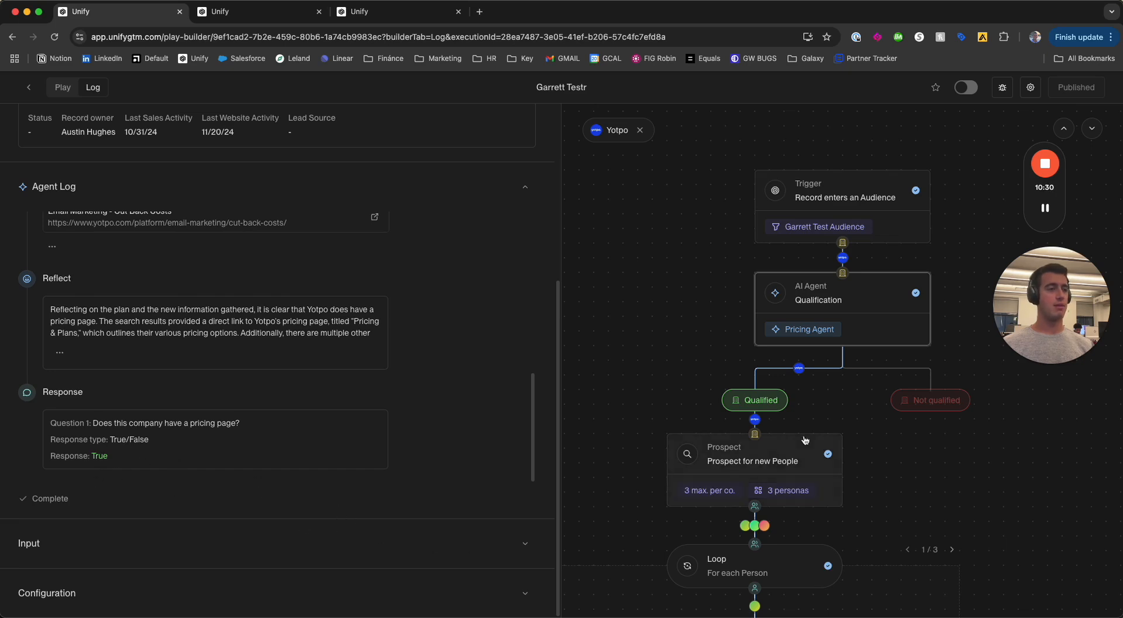
# - Inspect the Prospect node of the Yotpo run, including the people prospected and the input record
pyautogui.click(794, 457)
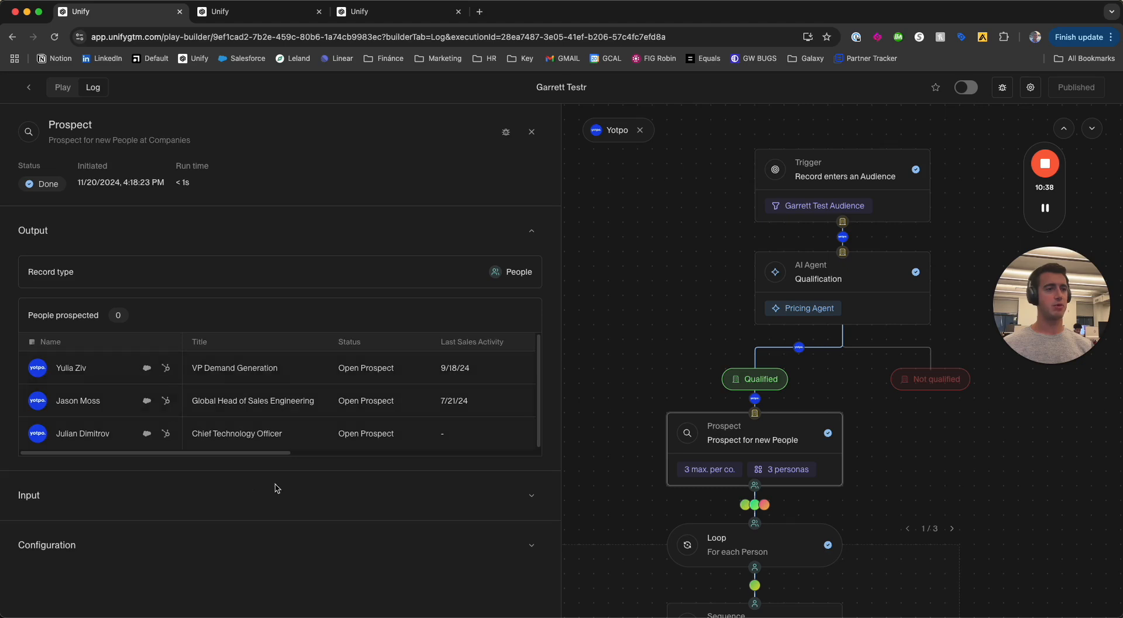
pyautogui.click(528, 503)
pyautogui.scroll(-2, 329, 461)
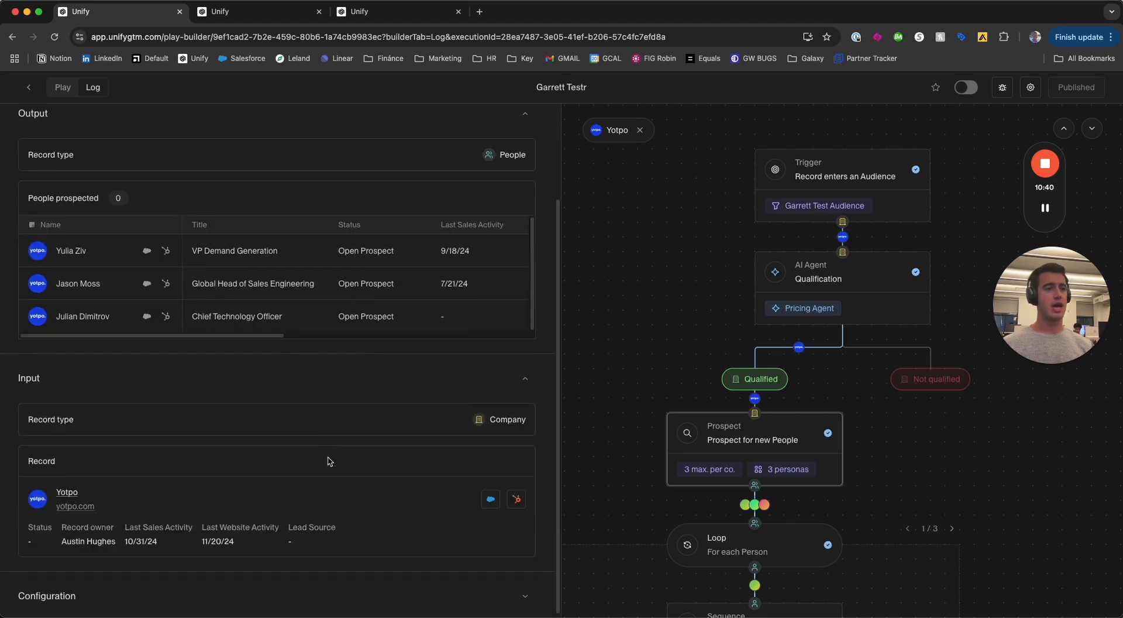
# - Inspect the Loop node's records and view the person details of the VP Demand Generation, closing them when done
pyautogui.click(742, 549)
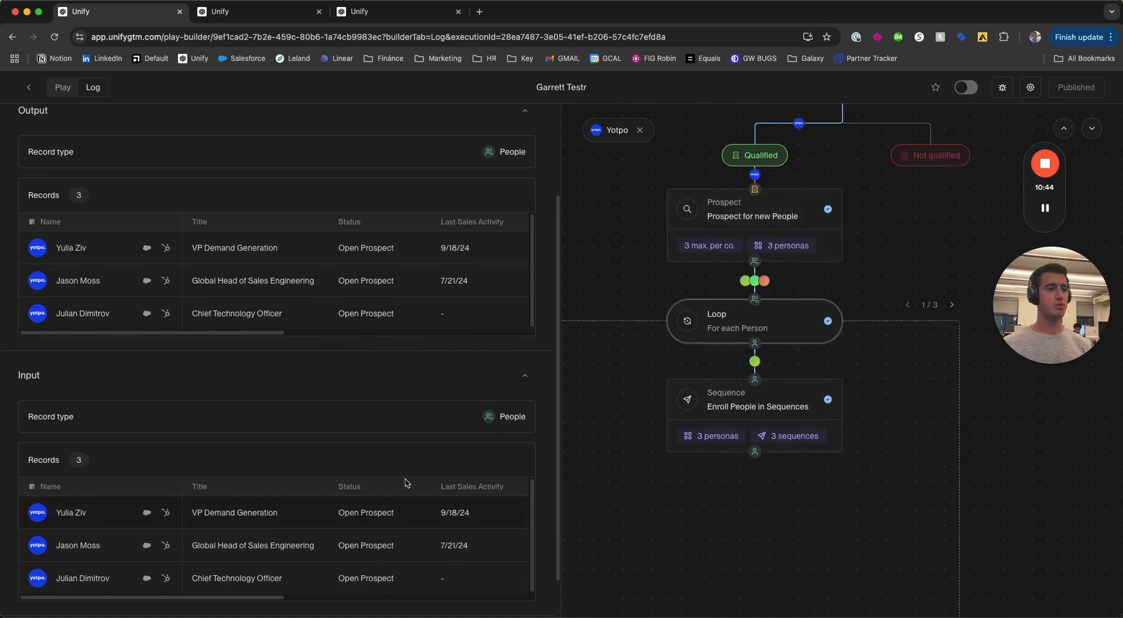
pyautogui.click(119, 520)
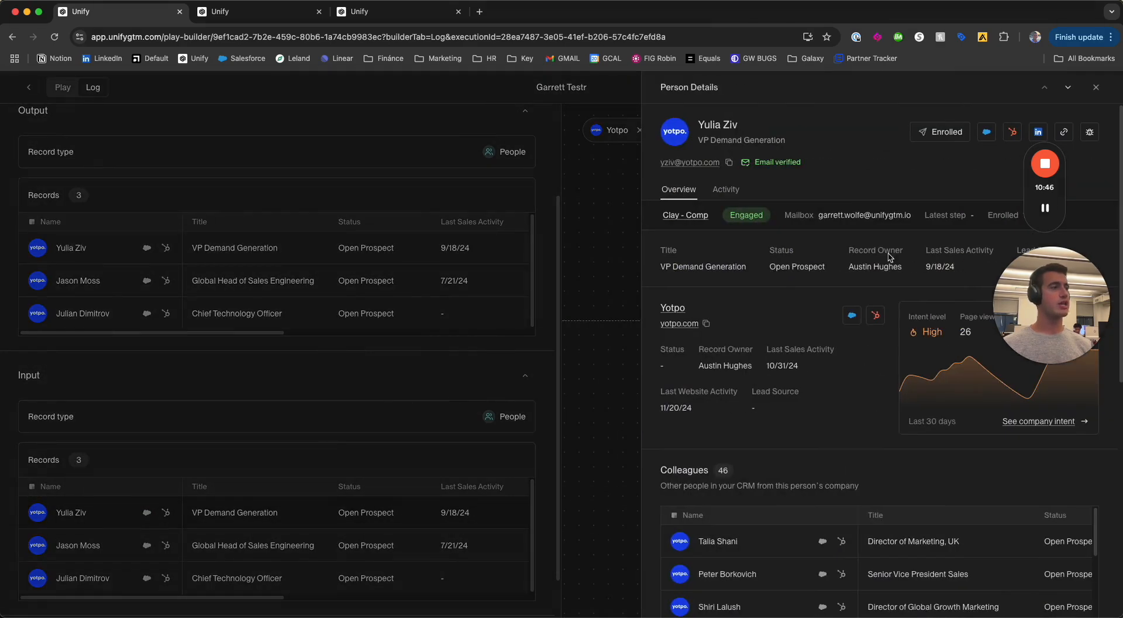
pyautogui.click(589, 264)
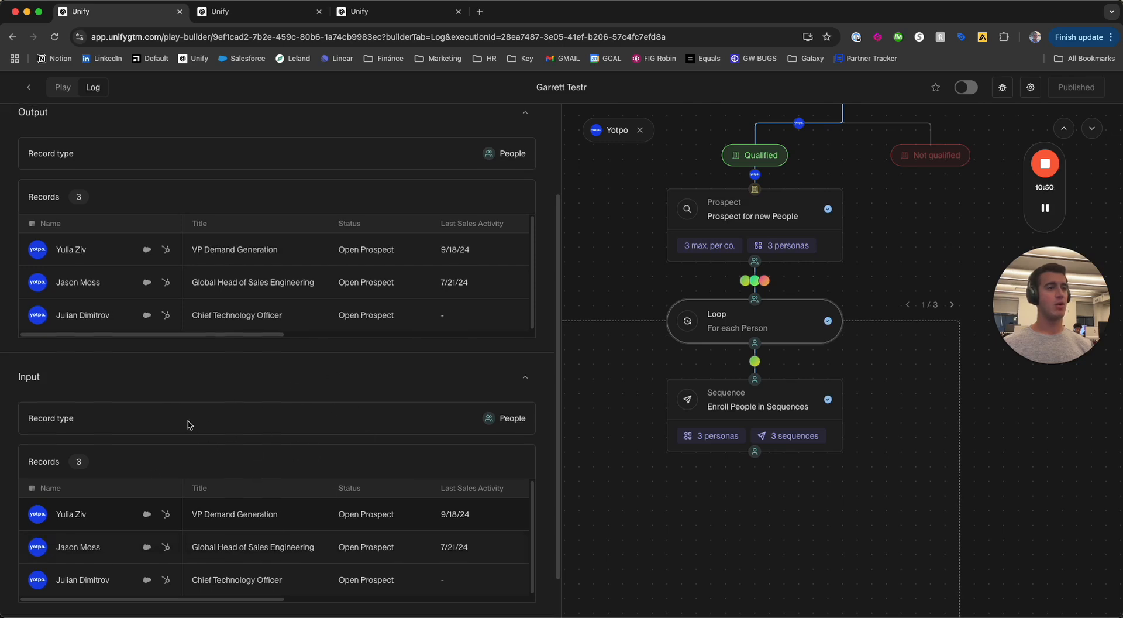
pyautogui.scroll(2, 189, 424)
# - Examine the Sequence node's enrollment details for the first looped person at Yotpo
pyautogui.click(743, 419)
pyautogui.scroll(-2, 157, 344)
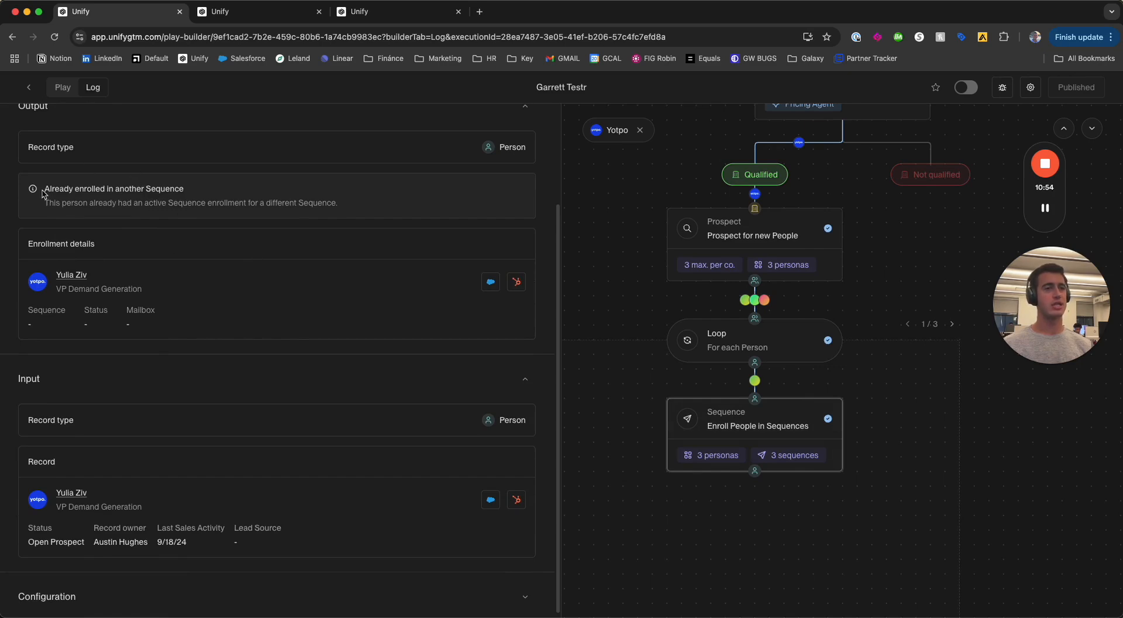
pyautogui.scroll(-1, 171, 275)
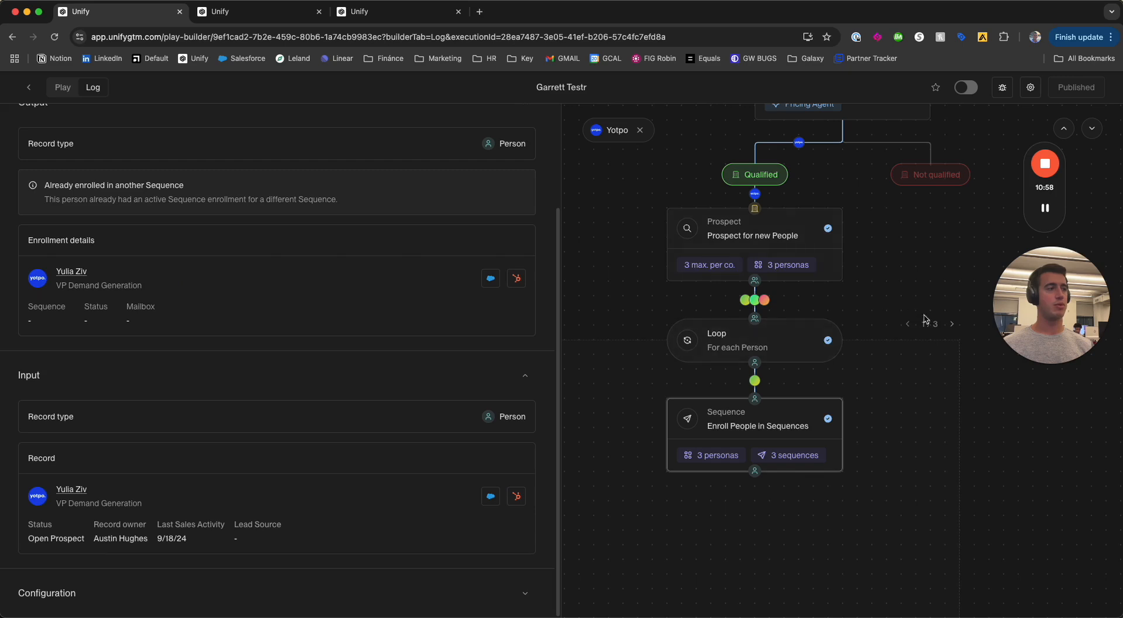
# - Check the sequence enrollment and person details of the second looped person, the Global Head of Sales Engineering
pyautogui.click(952, 325)
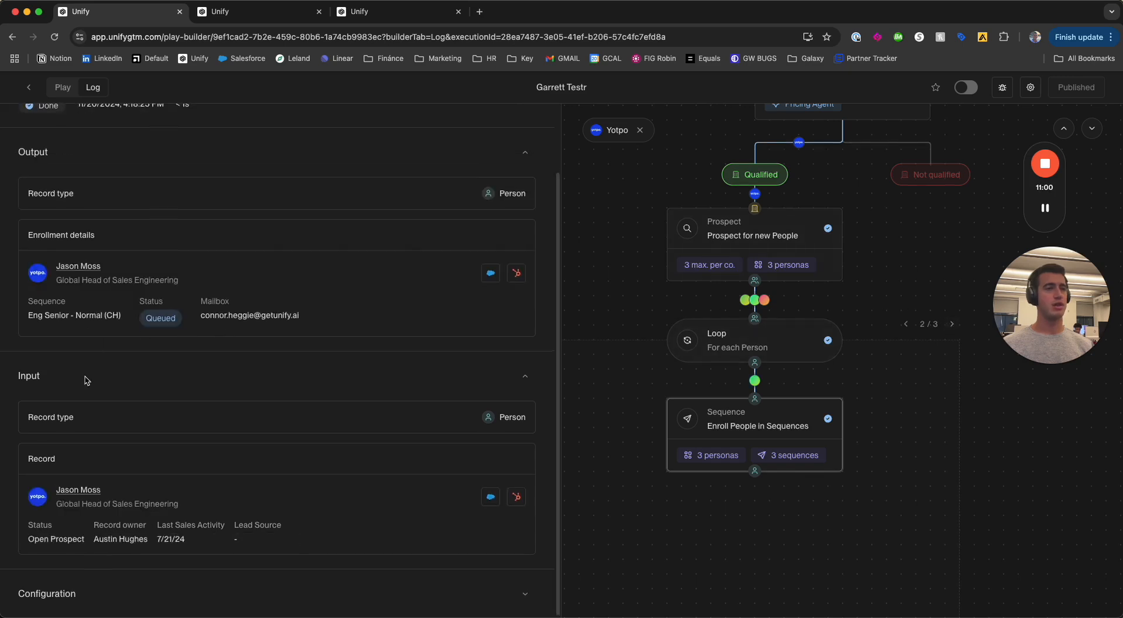
pyautogui.scroll(1, 85, 381)
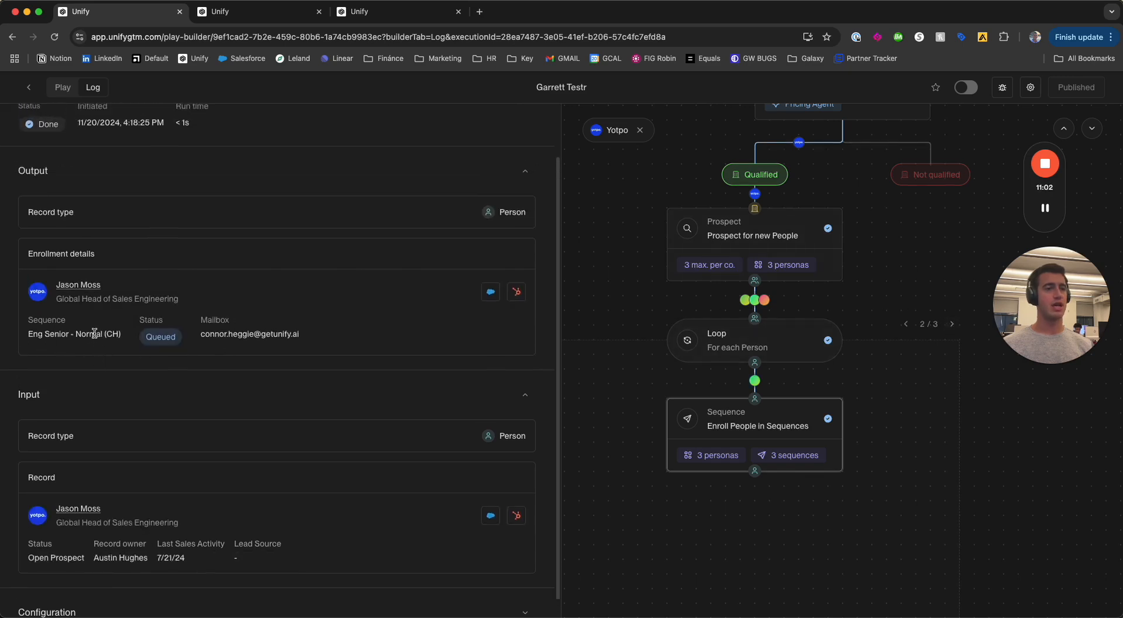
pyautogui.click(78, 285)
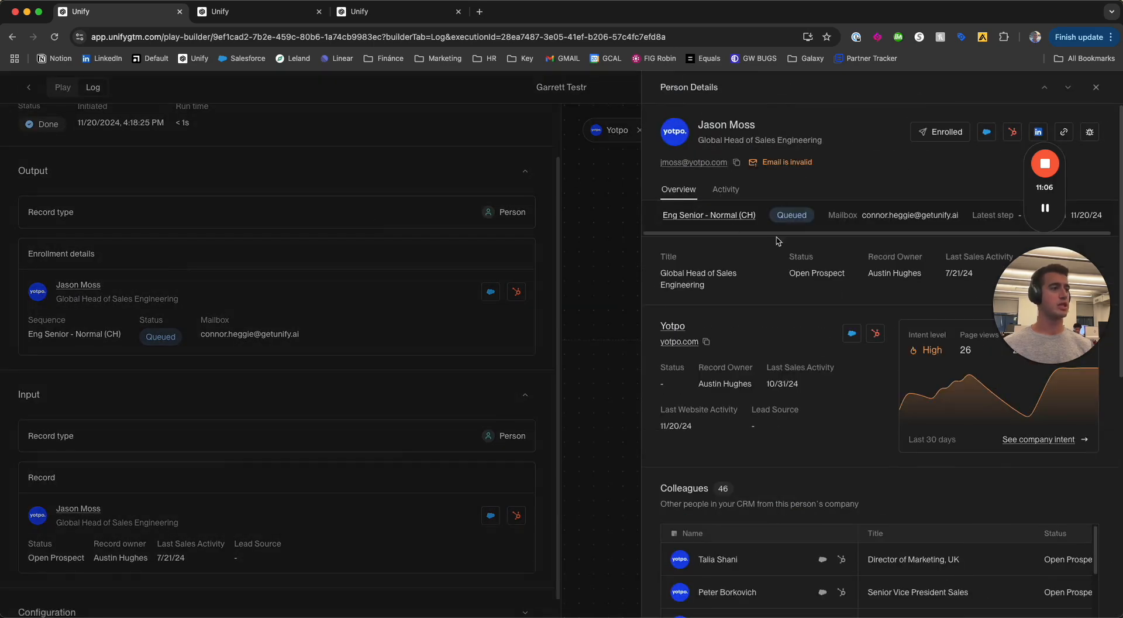
pyautogui.click(587, 268)
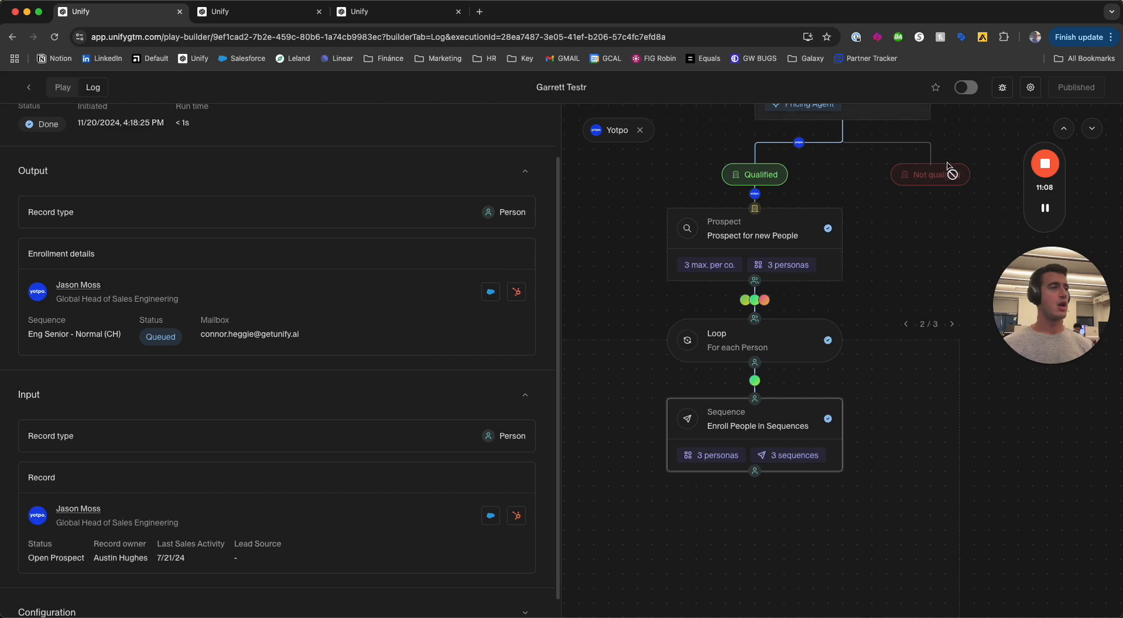
# - Check the third looped person's enrollment and profile, the Chief Technology Officer, and return to the run list
pyautogui.click(952, 325)
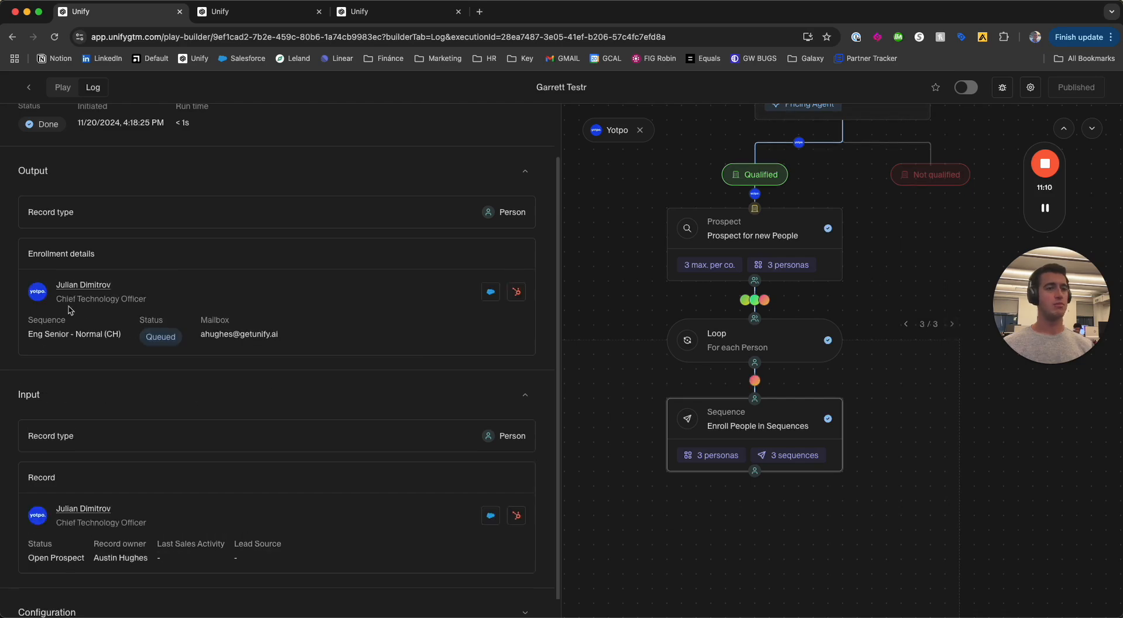
pyautogui.click(84, 285)
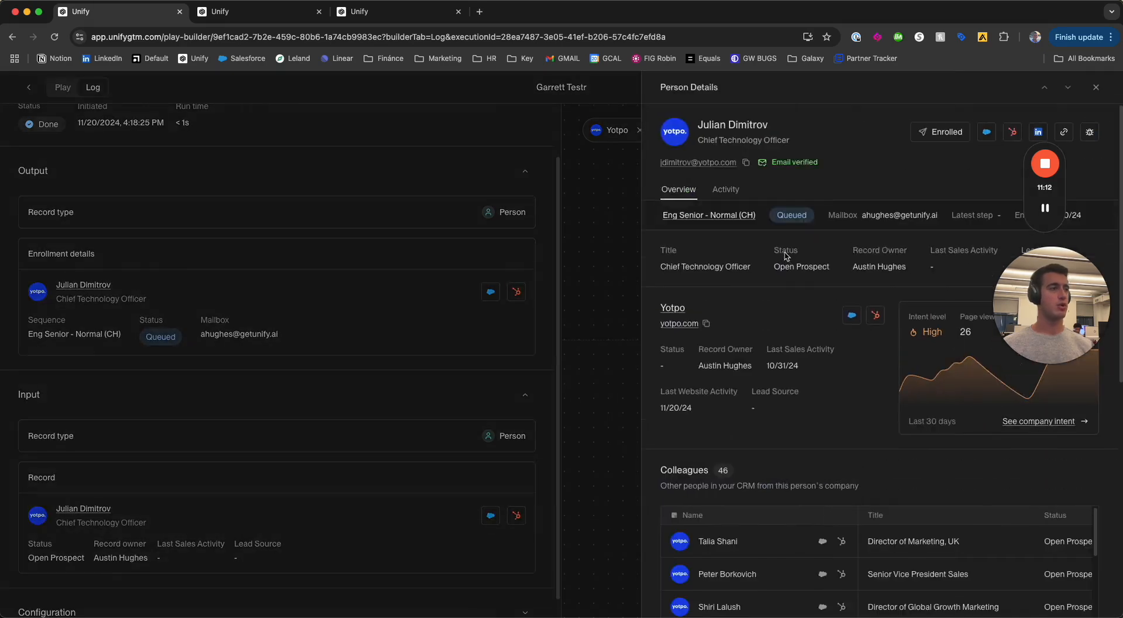
pyautogui.click(605, 271)
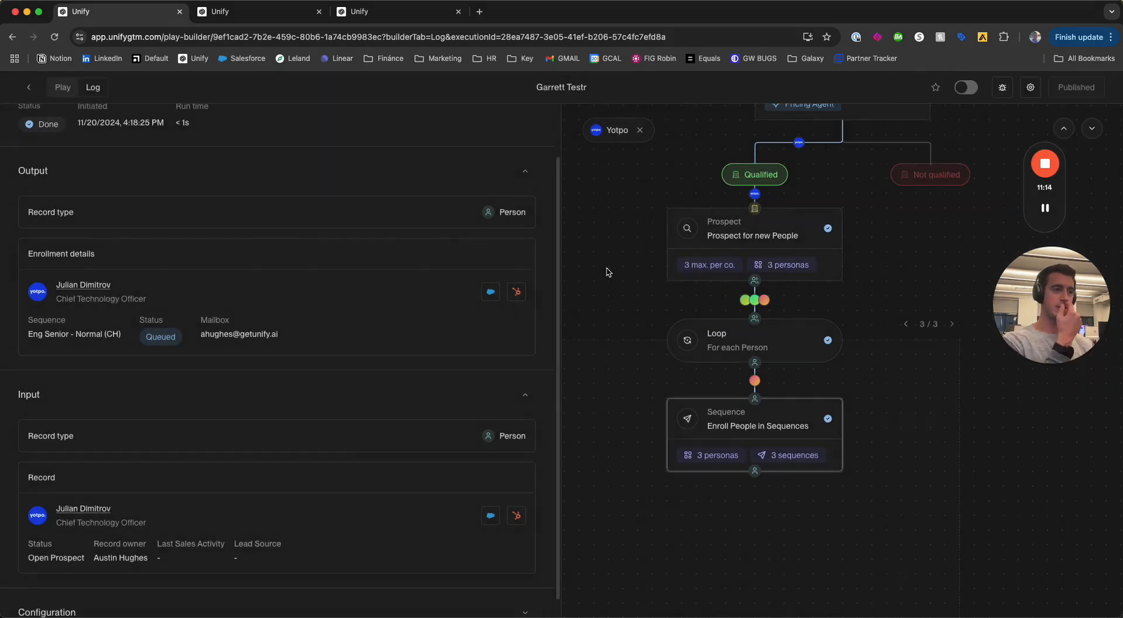
pyautogui.scroll(2, 180, 336)
pyautogui.click(616, 173)
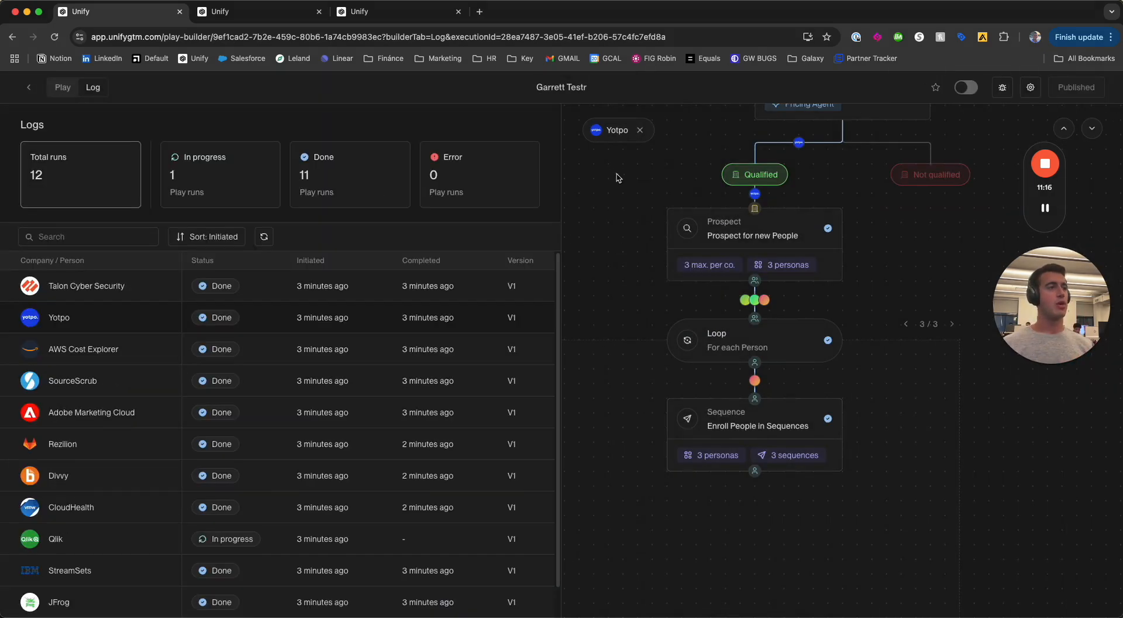
# - Step through the following company runs to Divvy, comparing qualified and not qualified paths
pyautogui.click(1094, 131)
pyautogui.click(1094, 132)
pyautogui.click(1093, 134)
pyautogui.click(1093, 134)
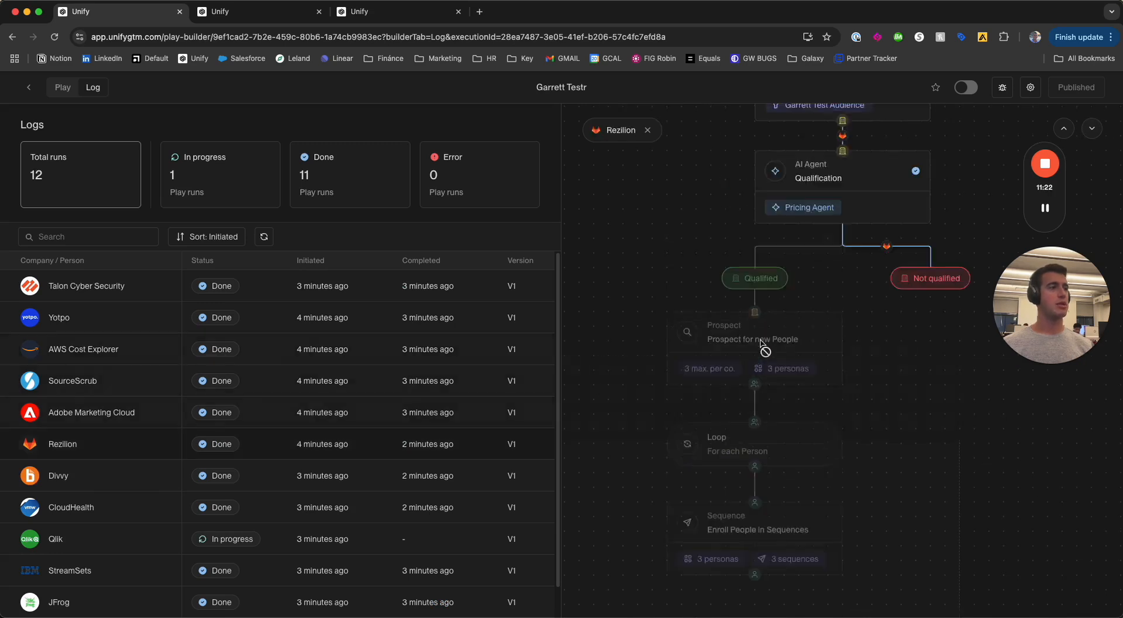
pyautogui.click(1092, 132)
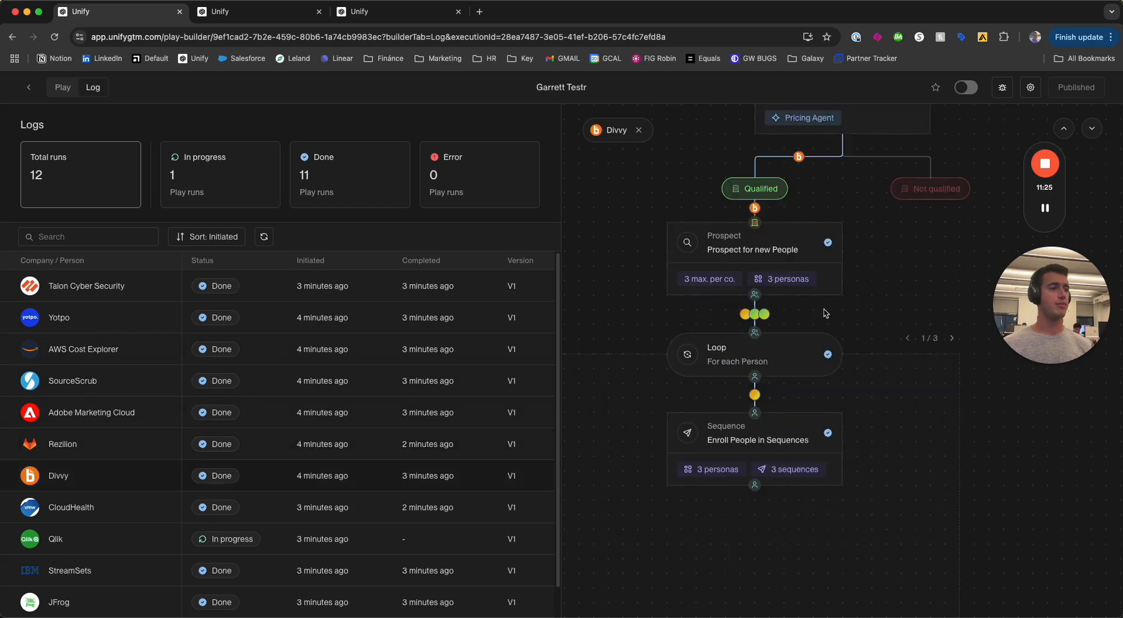
# - Review the sequence enrollments of all three people looped in the Divvy run, and return to the run list
pyautogui.click(792, 447)
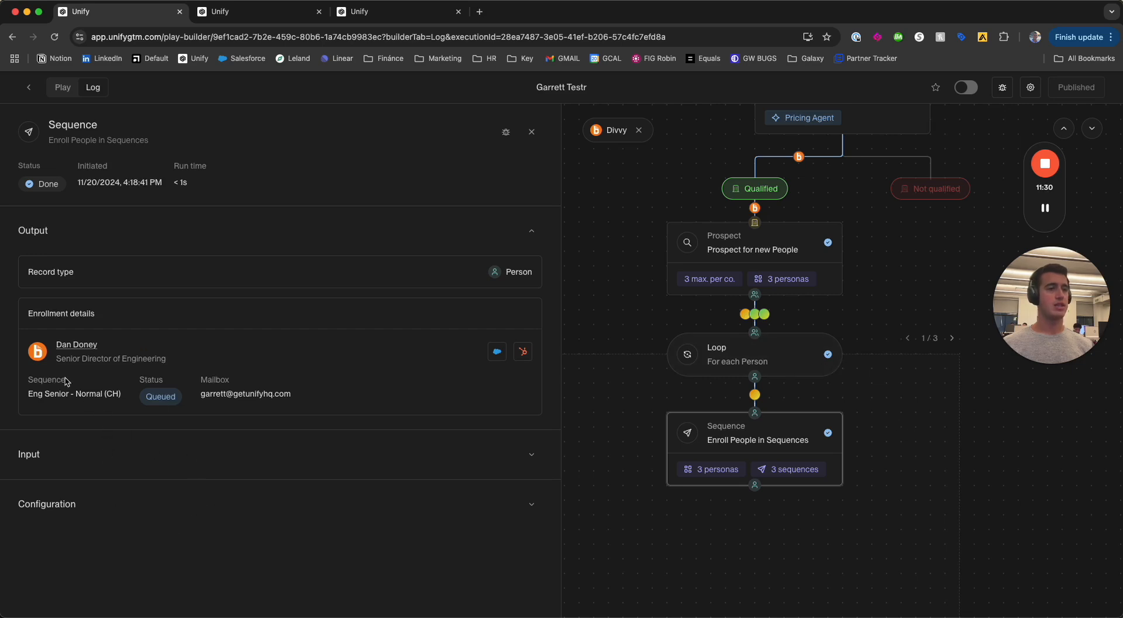
pyautogui.click(952, 337)
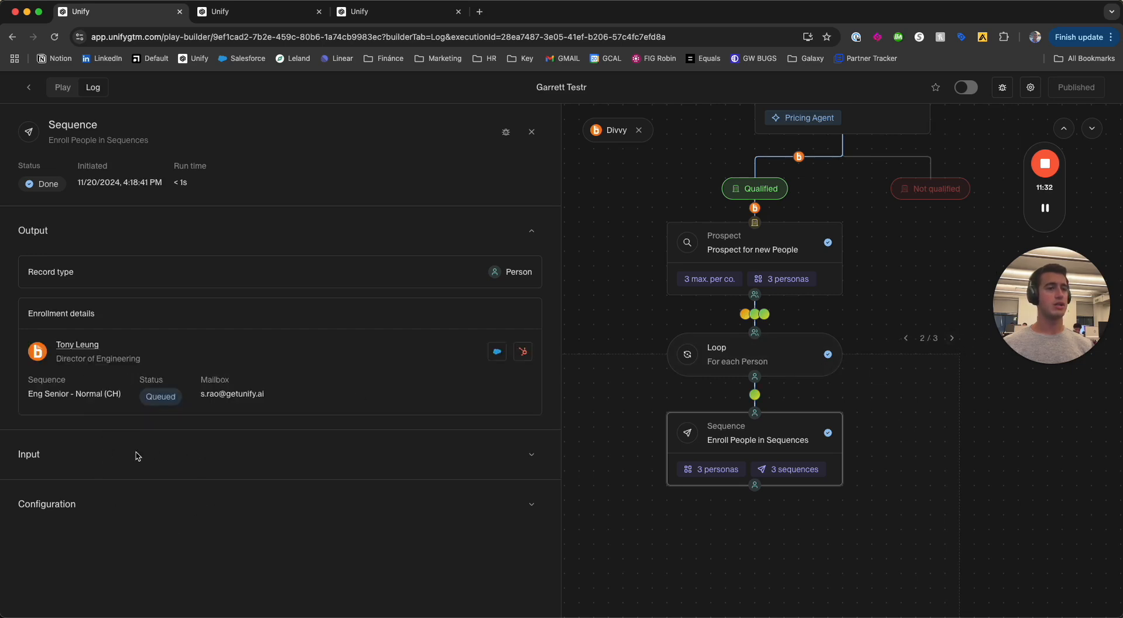
pyautogui.click(952, 338)
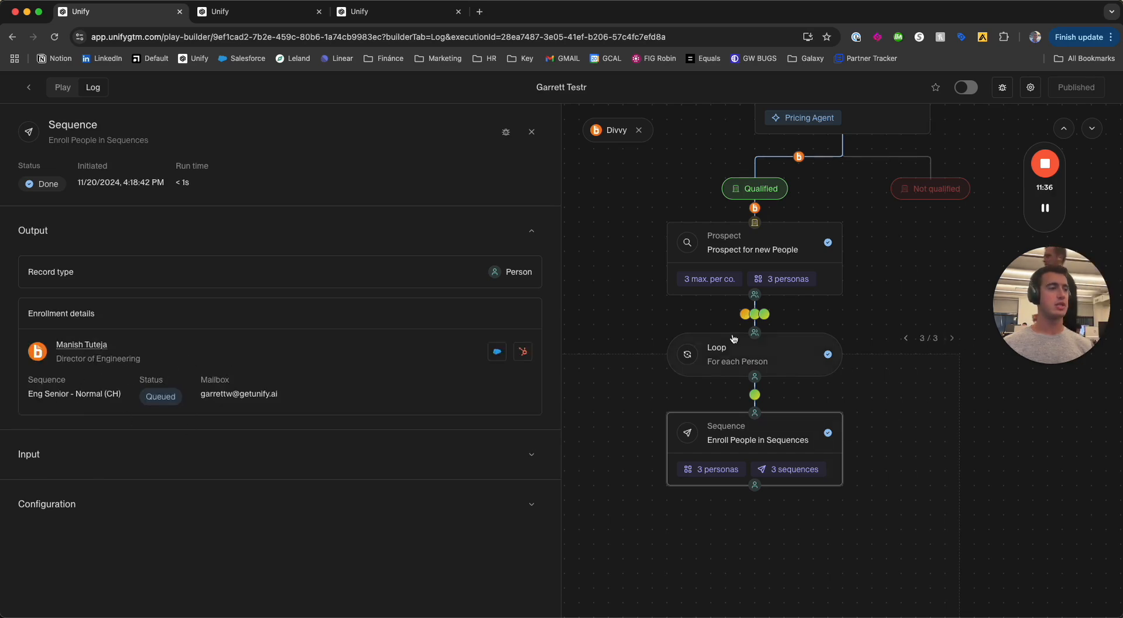
pyautogui.scroll(5, 736, 387)
pyautogui.click(645, 313)
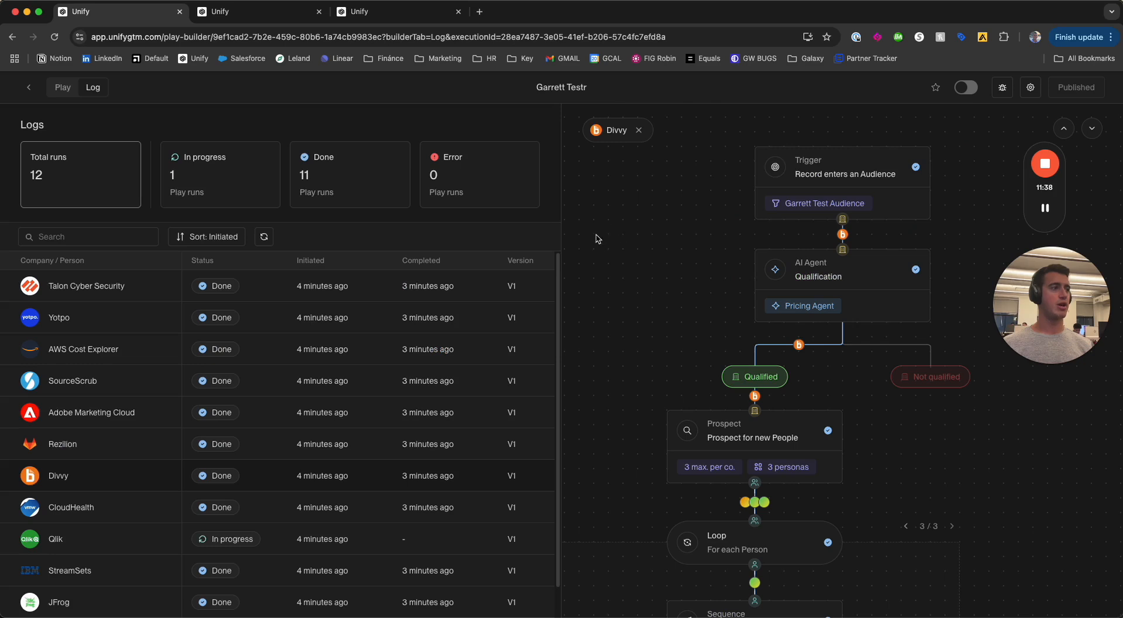